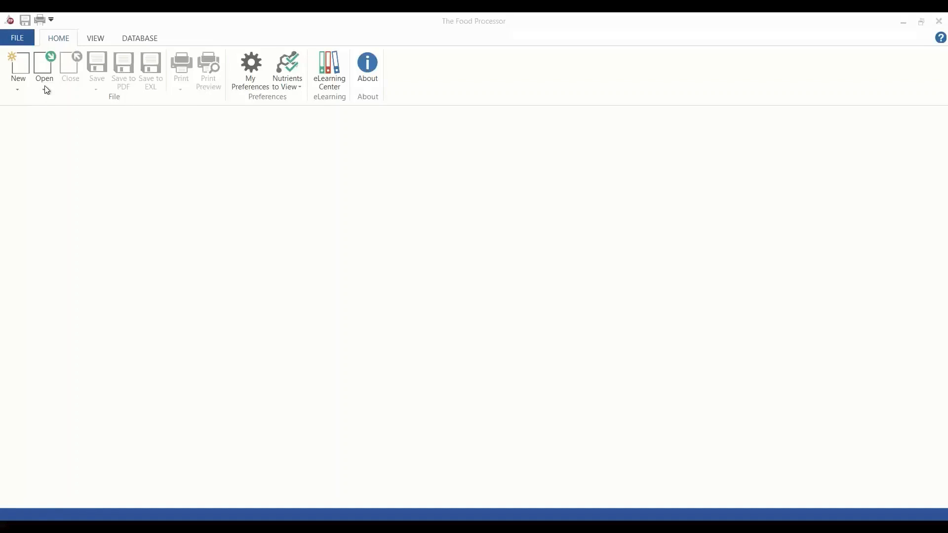
Step: Start a new menu plan named "Spring Menu" and expand the Characteristics folder among its groups
{"action": "left_click", "coordinate": [46, 89]}
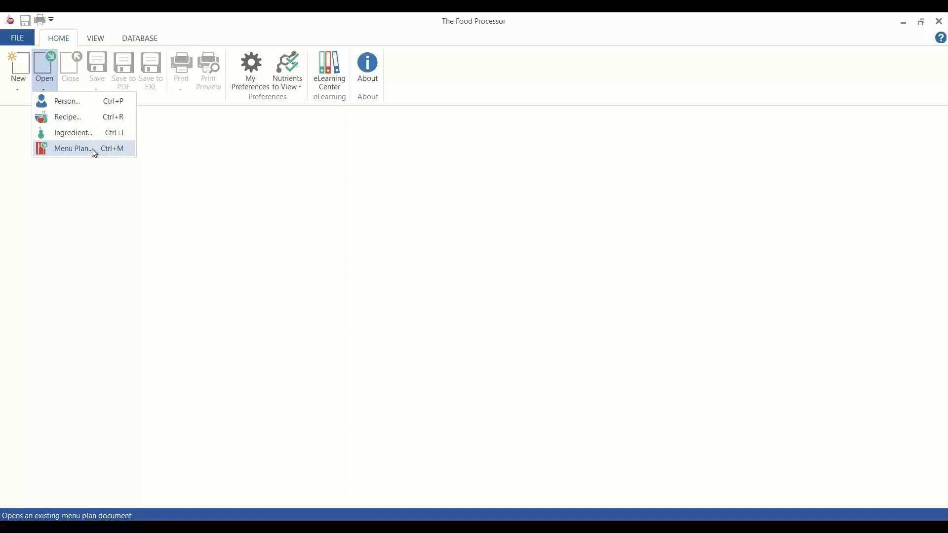
{"action": "left_click", "coordinate": [17, 93]}
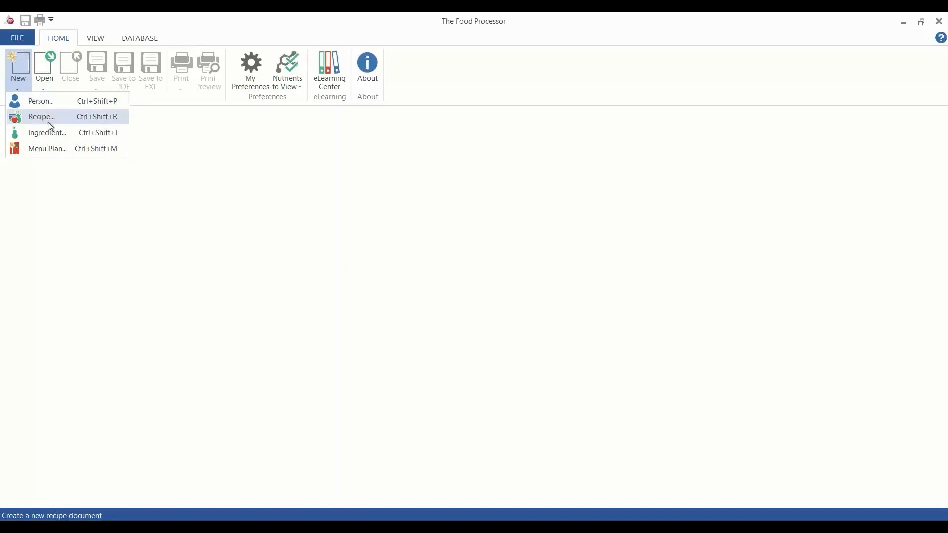
{"action": "left_click", "coordinate": [69, 148]}
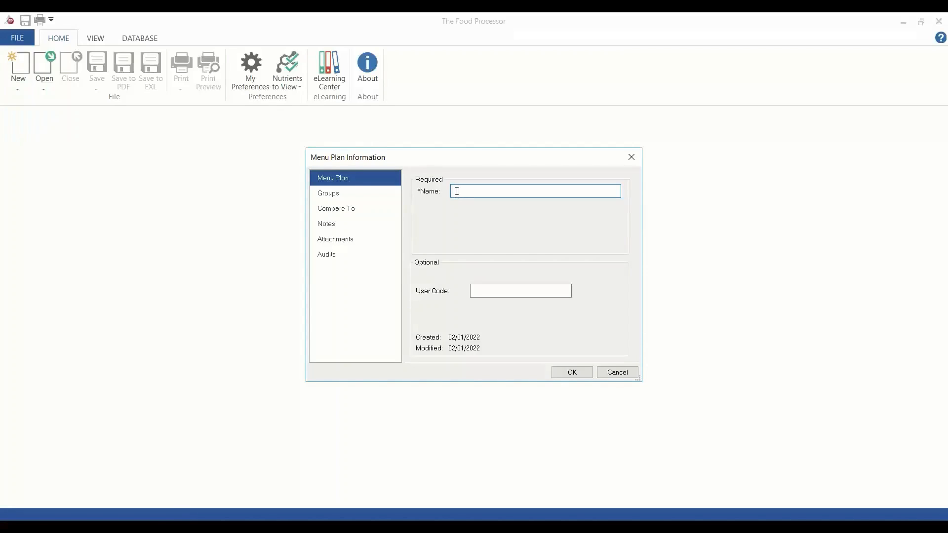
{"action": "type", "text": "Spring Menu"}
{"action": "left_click", "coordinate": [333, 194]}
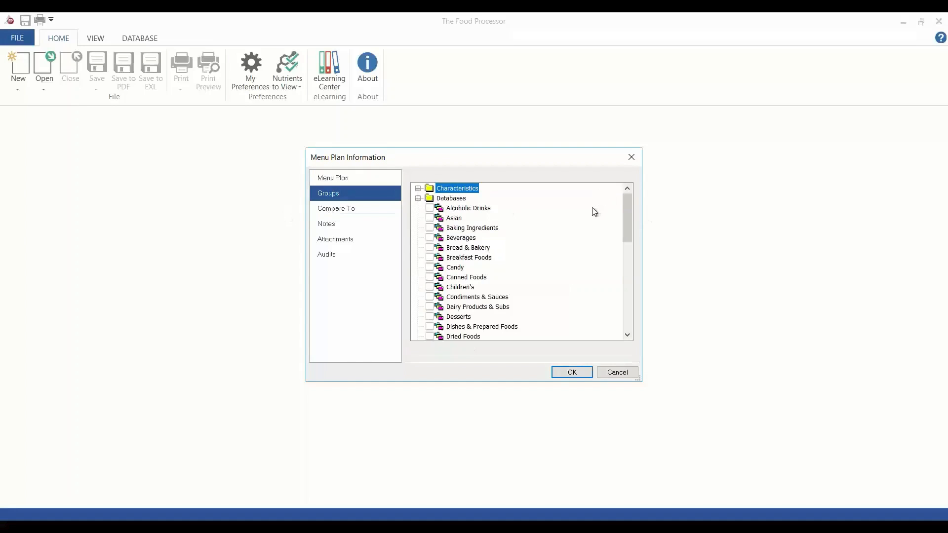
{"action": "left_click", "coordinate": [418, 189]}
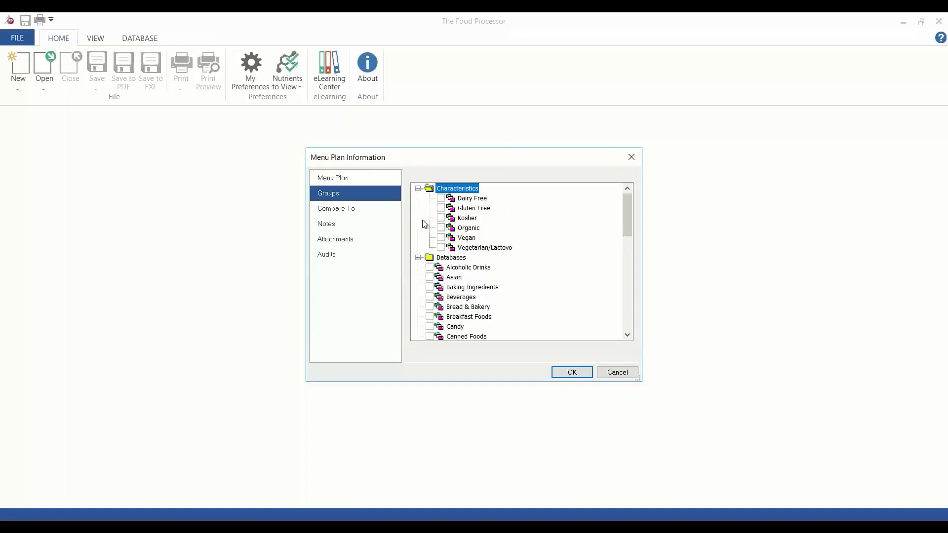
Step: Enable comparing the menu plan to a profile and choose the generic US Label Adult (2016) profile
{"action": "left_click", "coordinate": [370, 214]}
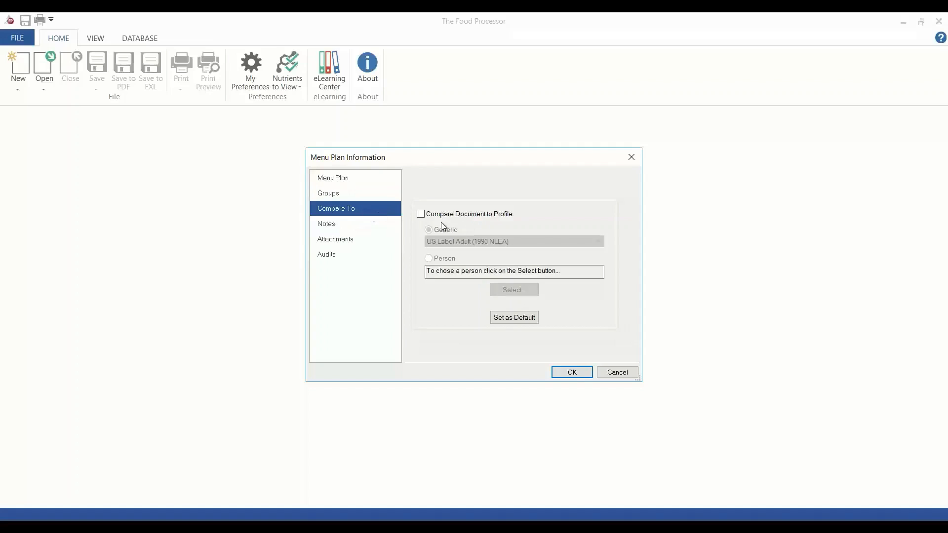
{"action": "left_click", "coordinate": [421, 214]}
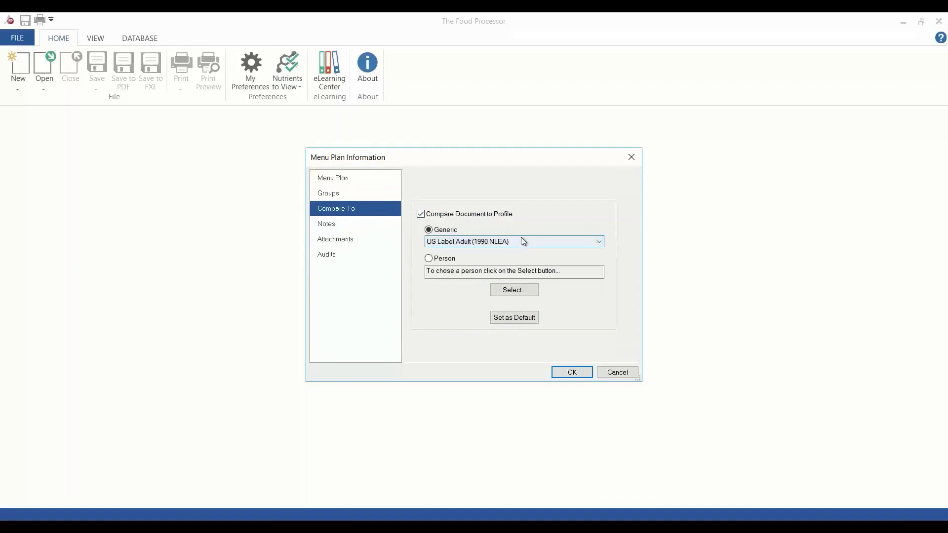
{"action": "left_click", "coordinate": [517, 240]}
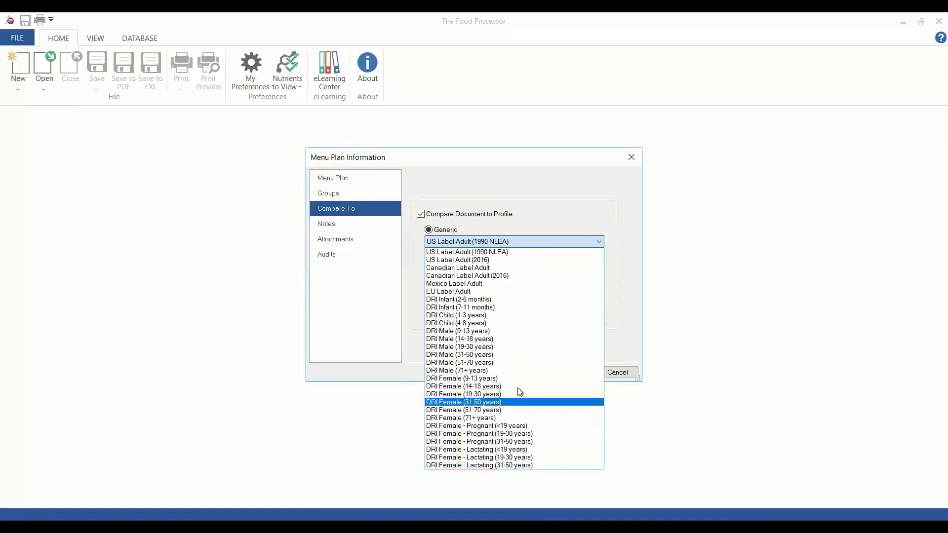
{"action": "left_click", "coordinate": [510, 260]}
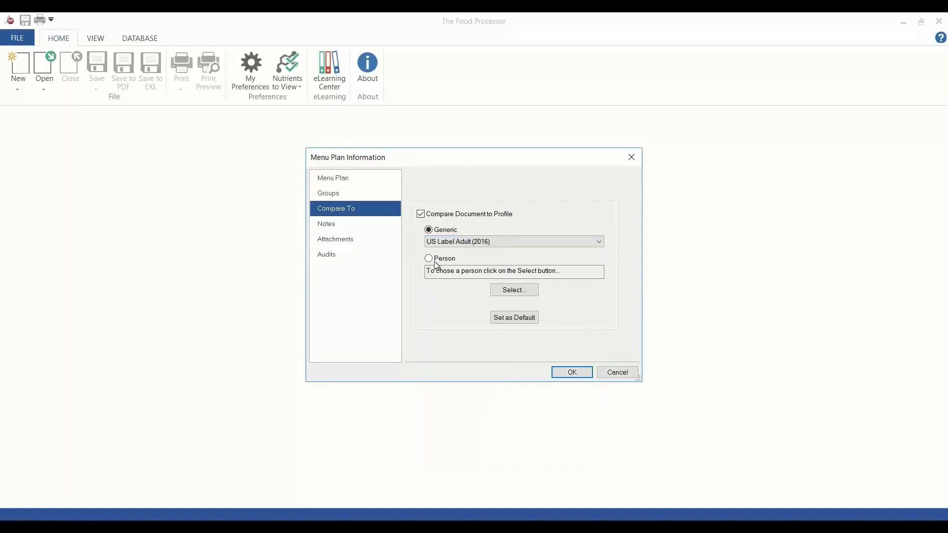
{"action": "left_click", "coordinate": [428, 259]}
{"action": "left_click", "coordinate": [429, 231]}
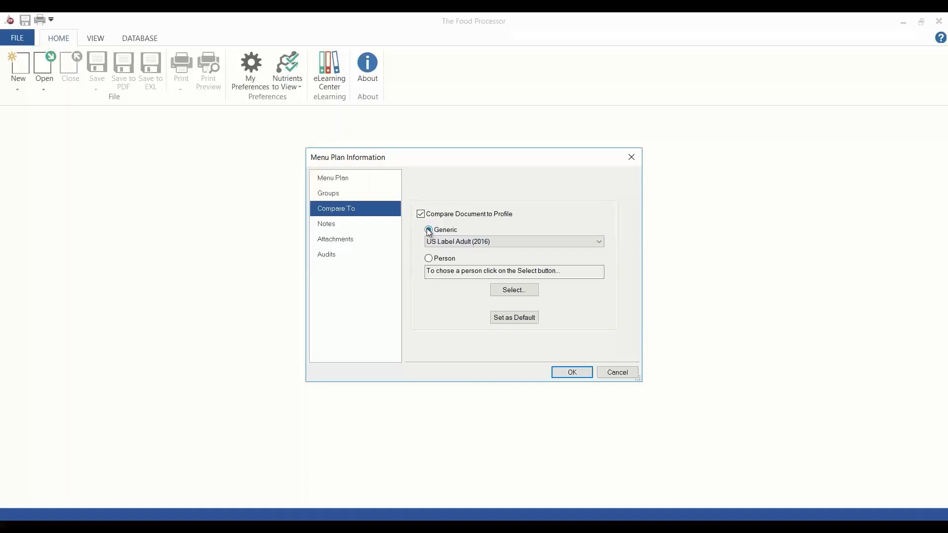
{"action": "left_click", "coordinate": [454, 242]}
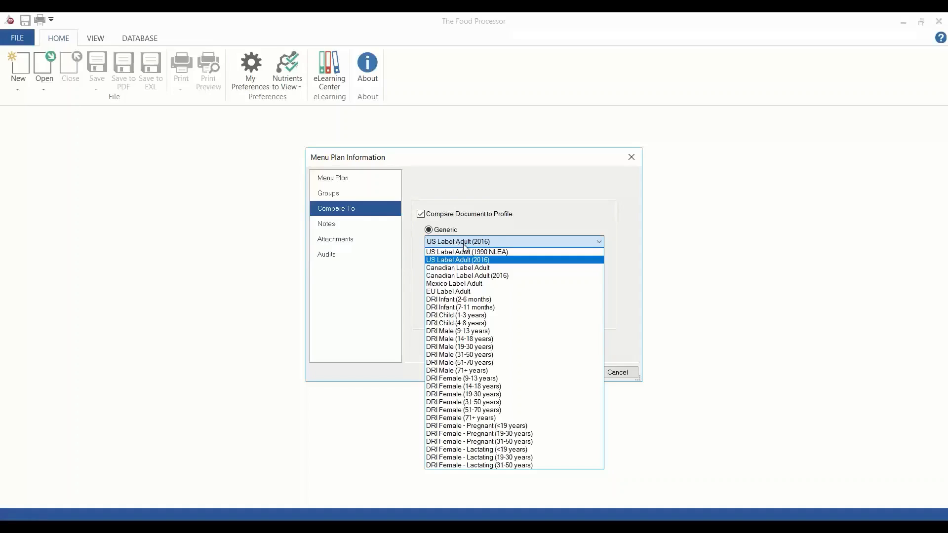
{"action": "left_click", "coordinate": [477, 261]}
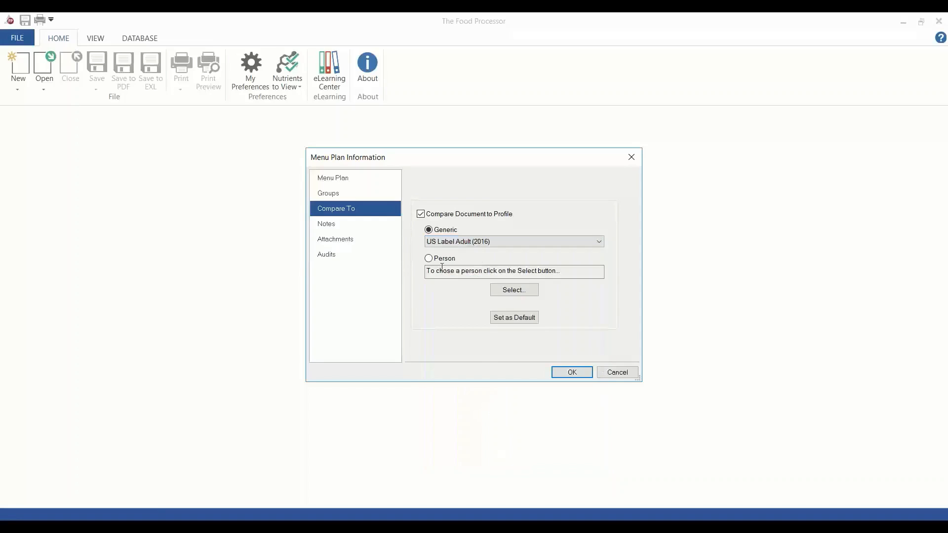
Step: Review the menu plan's notes, attachments and audits in an enlarged dialog, and accept the menu plan information
{"action": "left_click", "coordinate": [351, 228]}
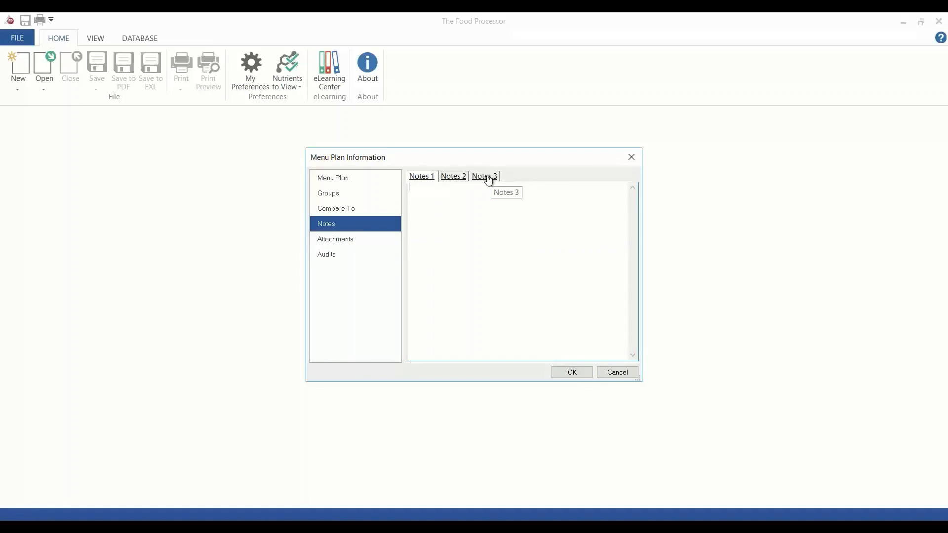
{"action": "left_click", "coordinate": [376, 241]}
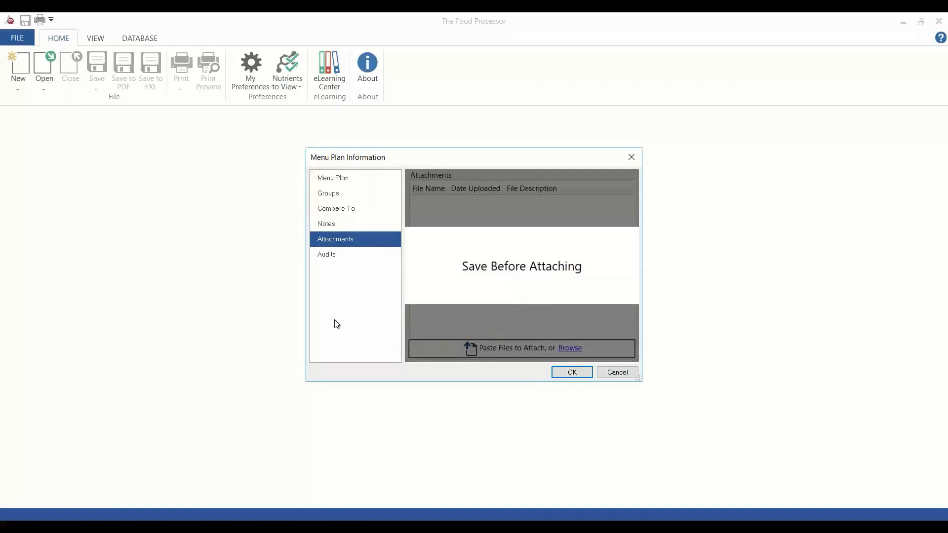
{"action": "left_click_drag", "start_coordinate": [305, 307], "coordinate": [179, 303]}
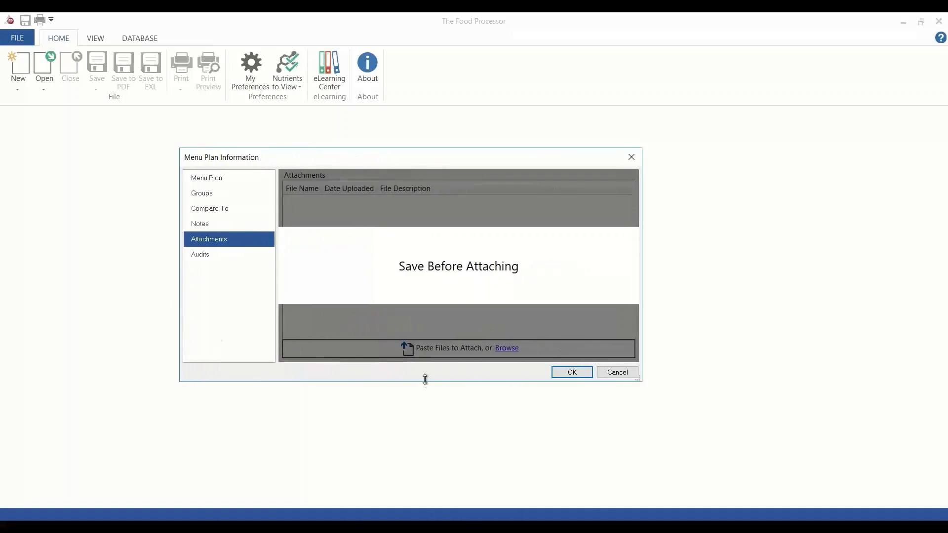
{"action": "left_click_drag", "start_coordinate": [428, 382], "coordinate": [423, 463]}
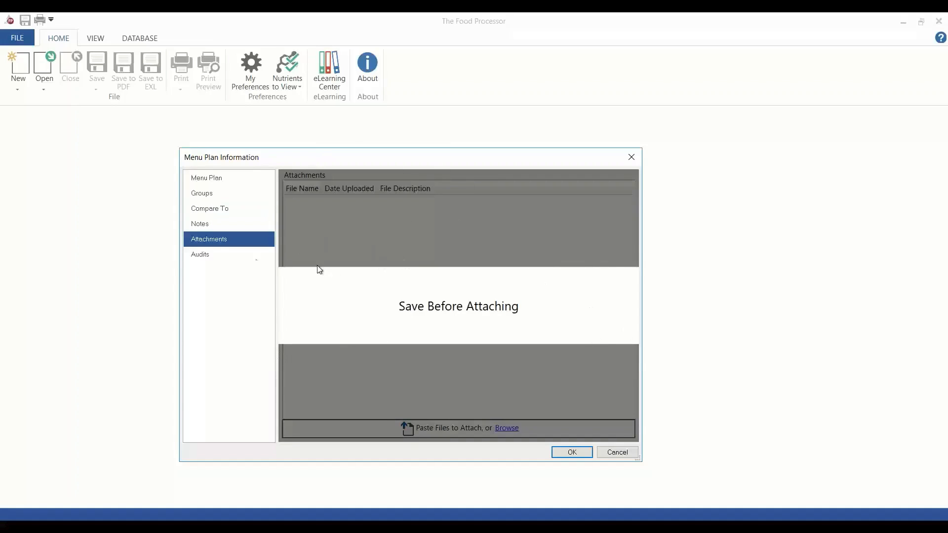
{"action": "left_click", "coordinate": [239, 256]}
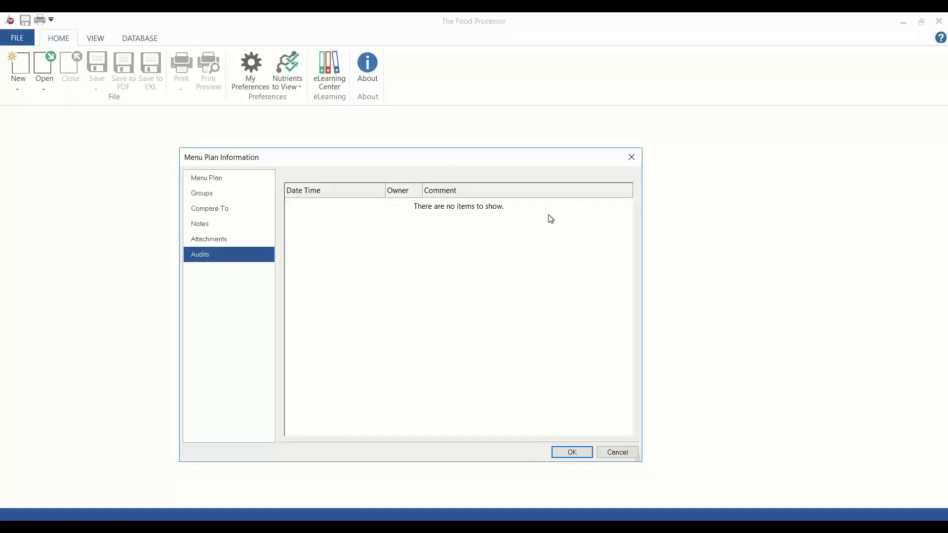
{"action": "left_click", "coordinate": [572, 452]}
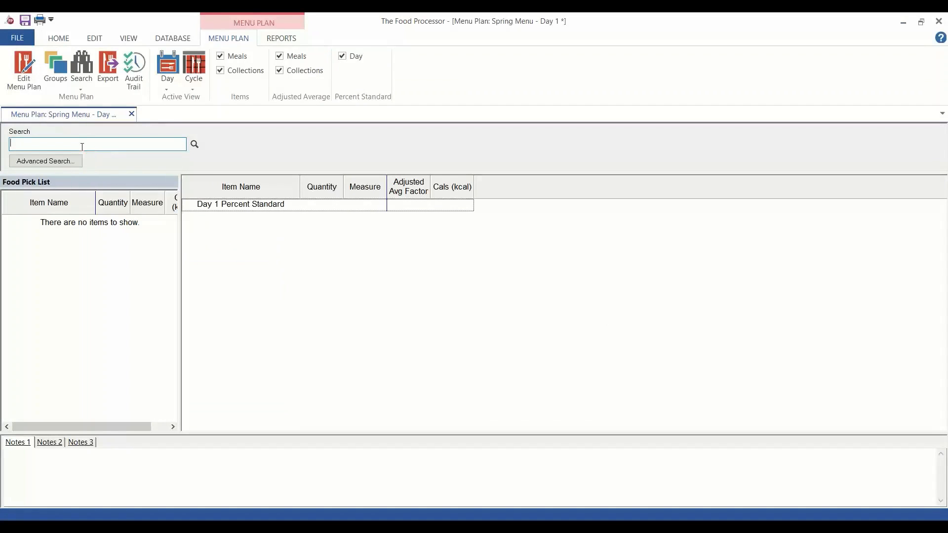
Step: Add five days to the Spring Menu plan and return to Day 1
{"action": "left_click", "coordinate": [169, 87]}
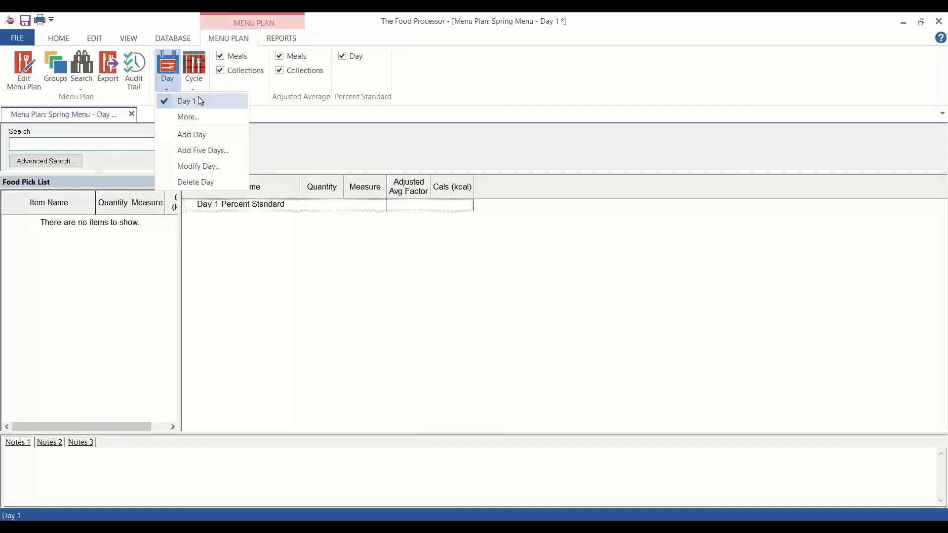
{"action": "left_click", "coordinate": [209, 153]}
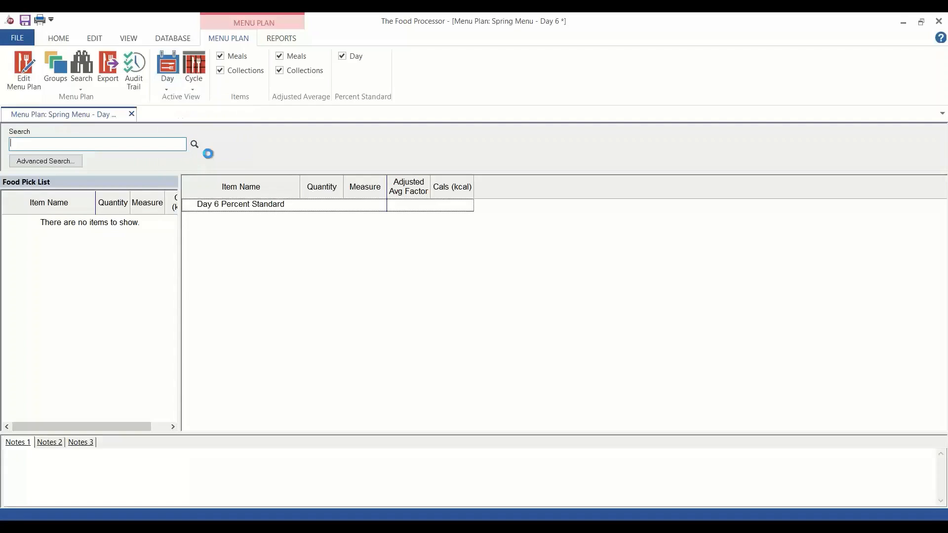
{"action": "left_click", "coordinate": [166, 81]}
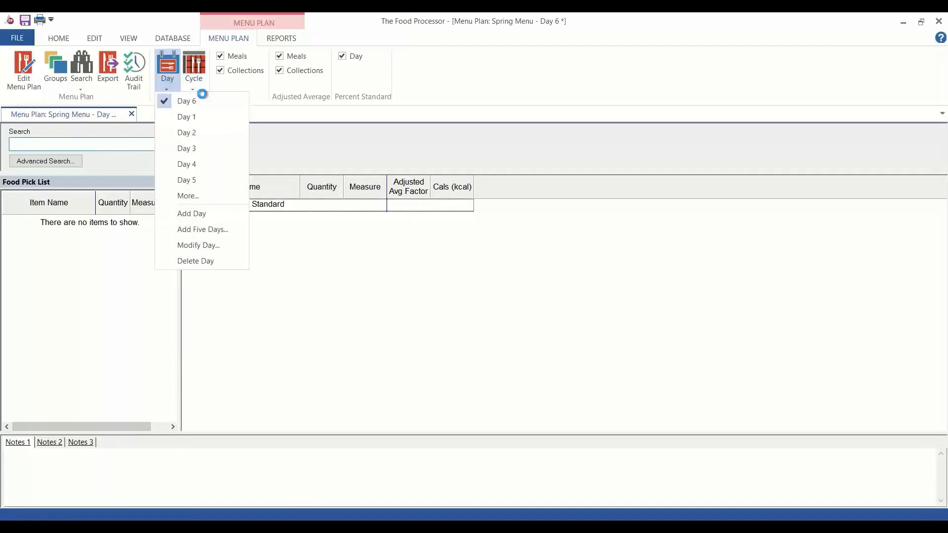
{"action": "left_click", "coordinate": [204, 118]}
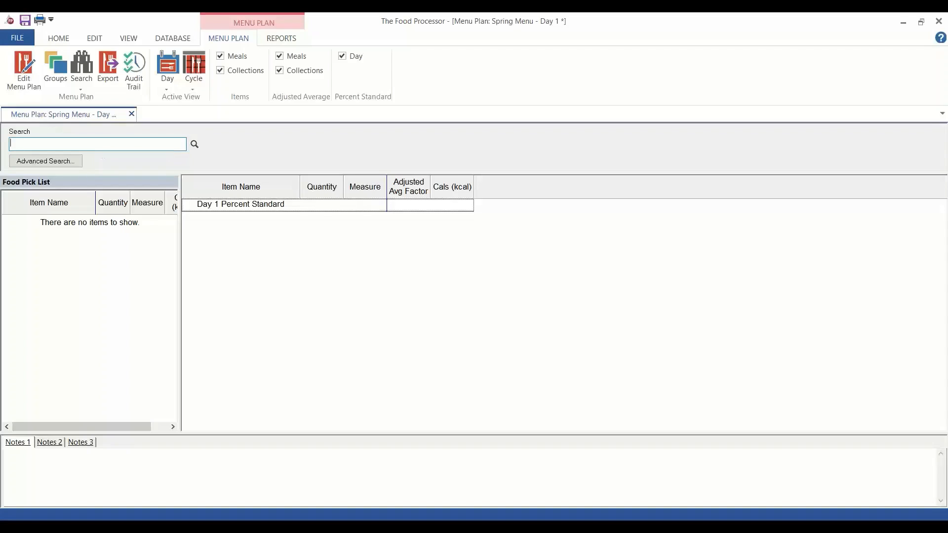
Step: Search for "sara lee white" and choose the Sara Lee item "bread, white" for Day 1
{"action": "type", "text": "sara lee white"}
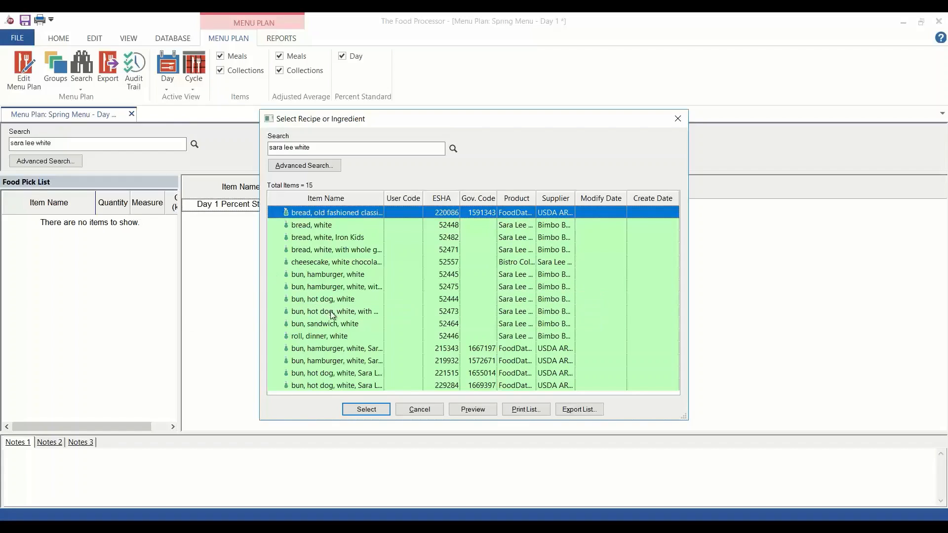
{"action": "left_click", "coordinate": [339, 226]}
{"action": "left_click", "coordinate": [366, 409]}
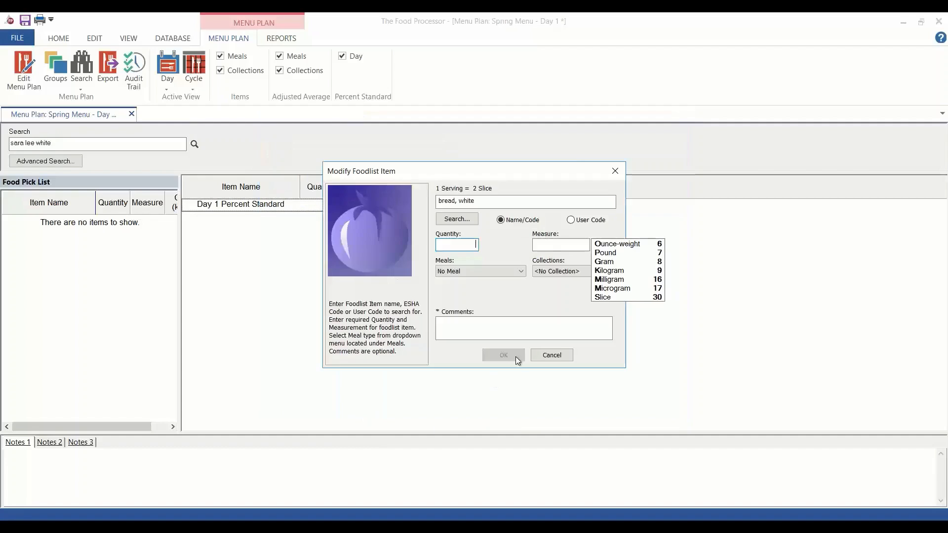
Step: Add the white bread as 1 Slice, assigned to the Breakfast meal and the Breads collection
{"action": "left_click", "coordinate": [608, 297]}
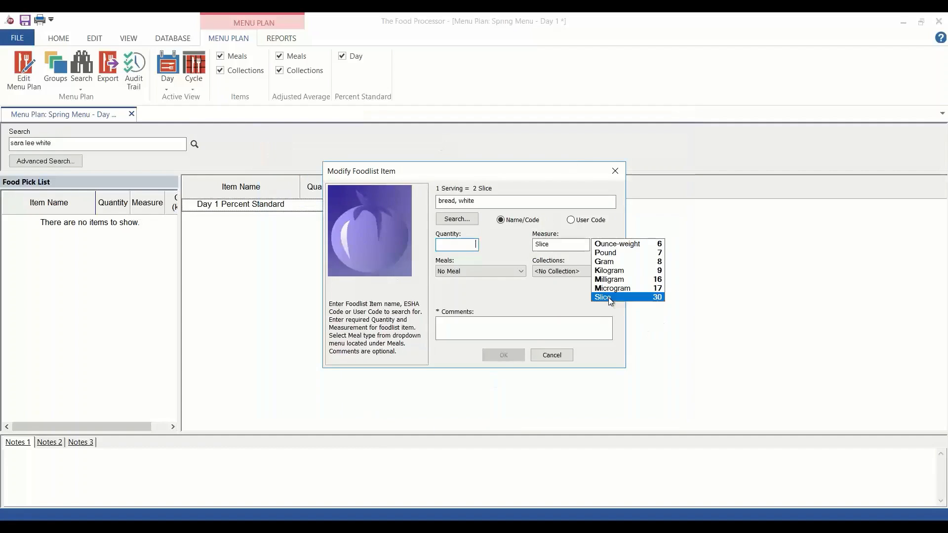
{"action": "type", "text": "1"}
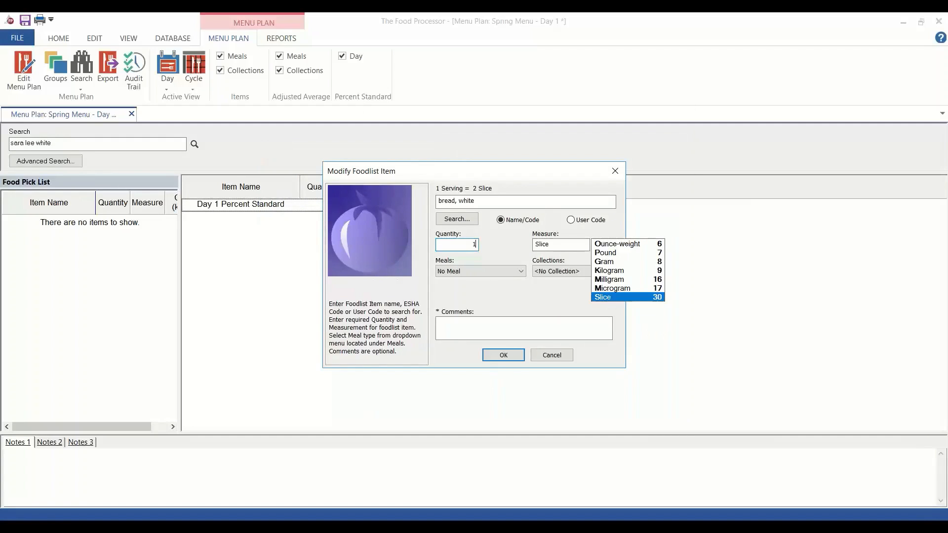
{"action": "left_click", "coordinate": [486, 271]}
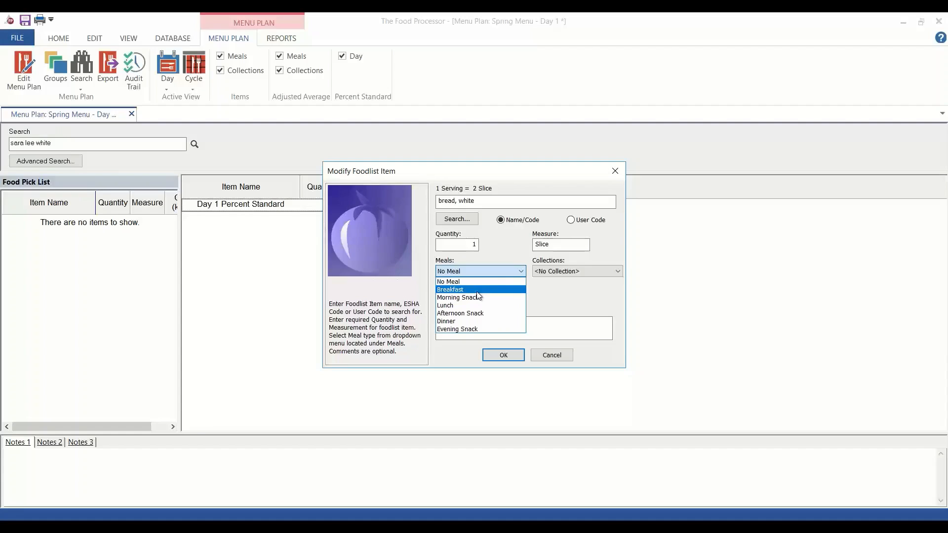
{"action": "left_click", "coordinate": [476, 290]}
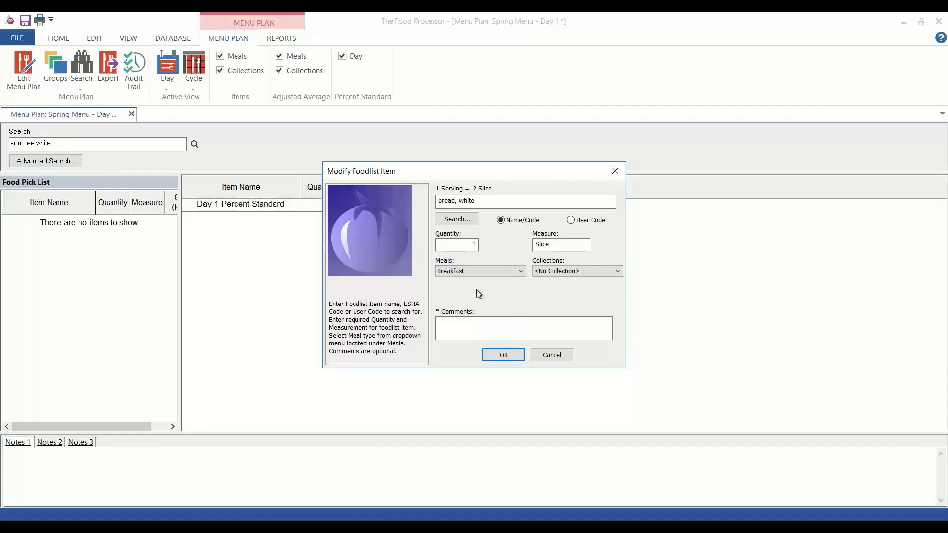
{"action": "left_click", "coordinate": [577, 270]}
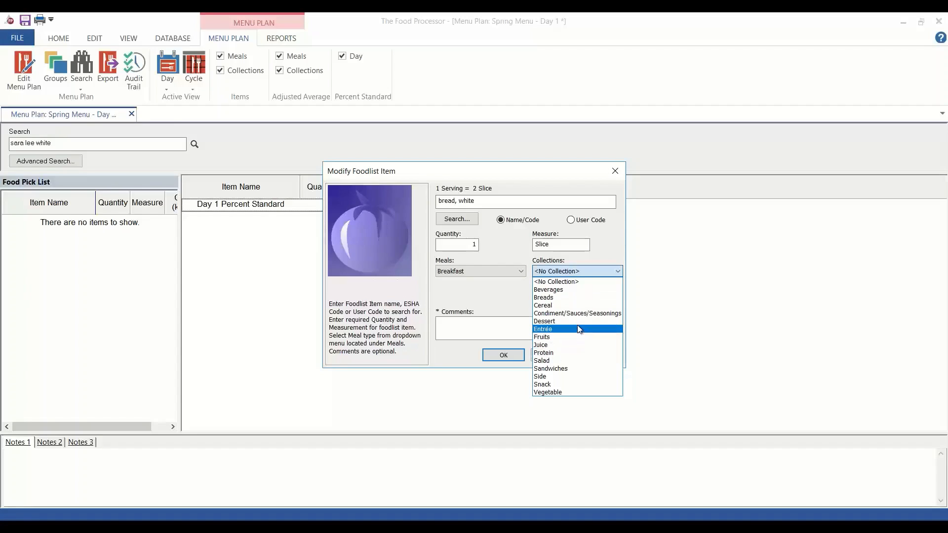
{"action": "left_click", "coordinate": [586, 299]}
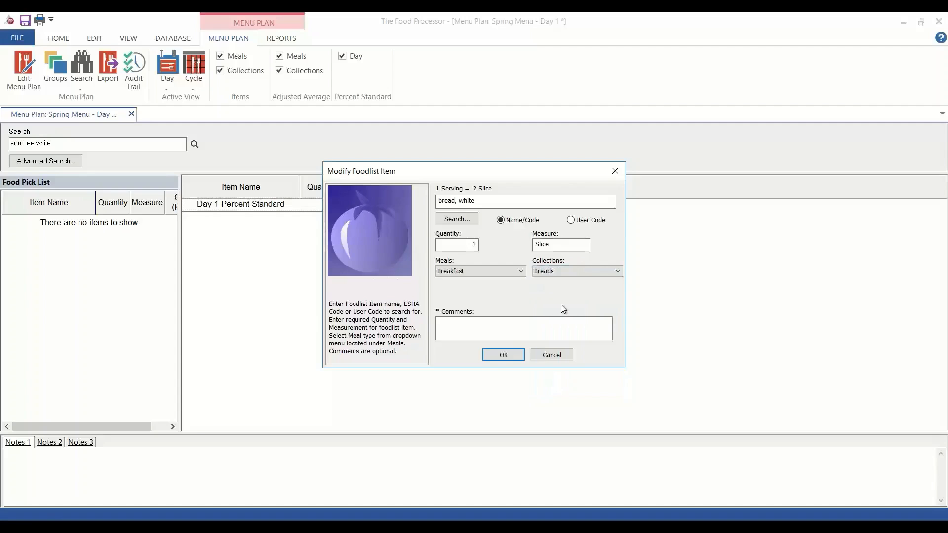
{"action": "left_click", "coordinate": [503, 355]}
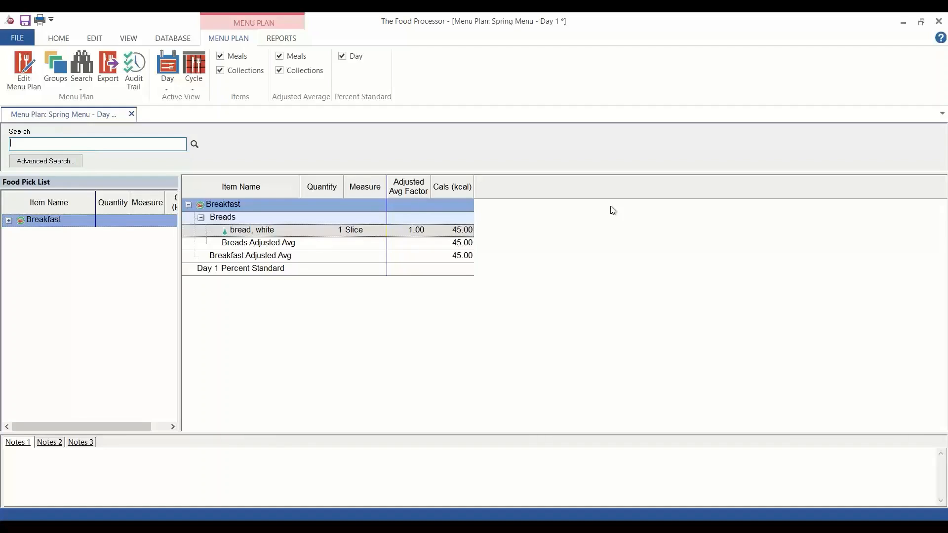
Step: Search for "sara lee wheat" and choose the Sara Lee item "bread, 100% whole wheat" with ESHA code 52454
{"action": "type", "text": "sara lee wheat"}
{"action": "key", "text": "Return"}
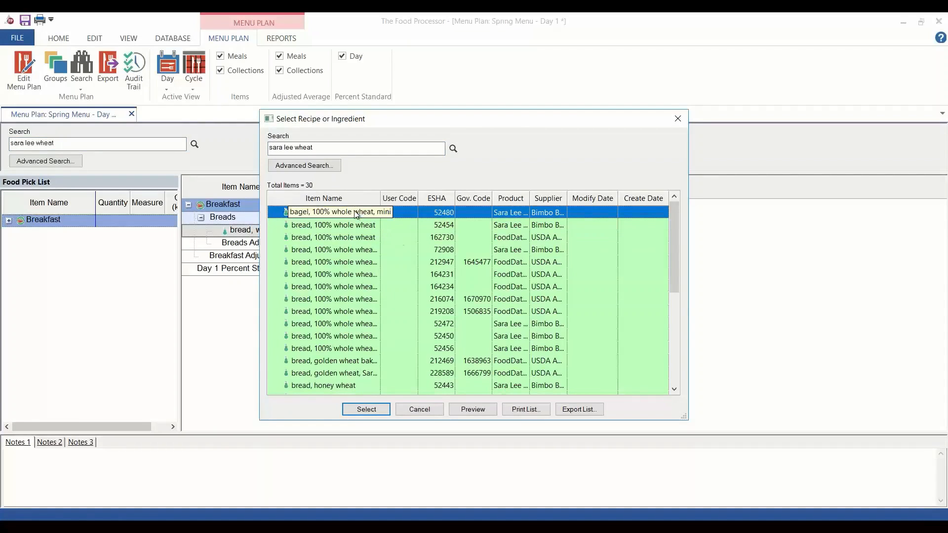
{"action": "left_click", "coordinate": [350, 225]}
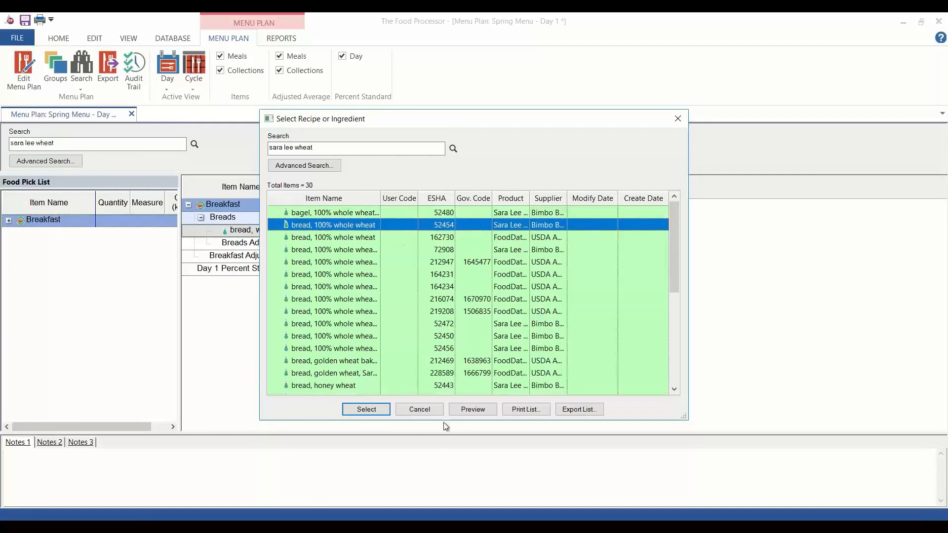
{"action": "left_click", "coordinate": [374, 410]}
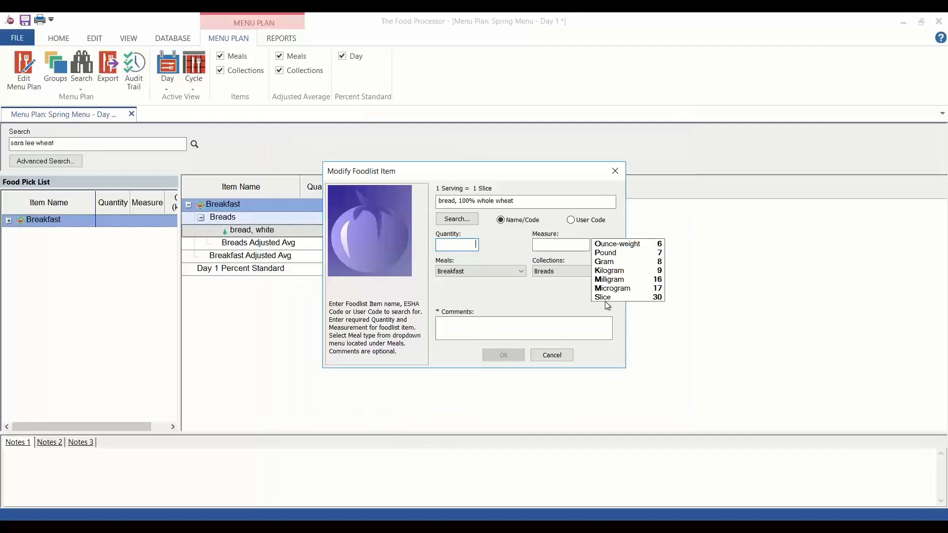
Step: Add the whole wheat bread to Day 1 as 1 Slice, assigned to the Breakfast meal and the Breads collection
{"action": "type", "text": "1"}
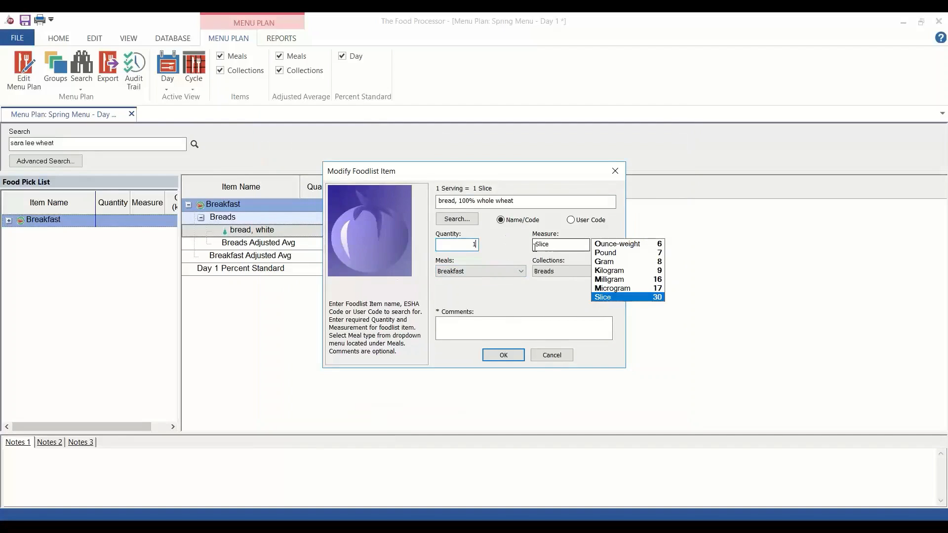
{"action": "left_click", "coordinate": [508, 270]}
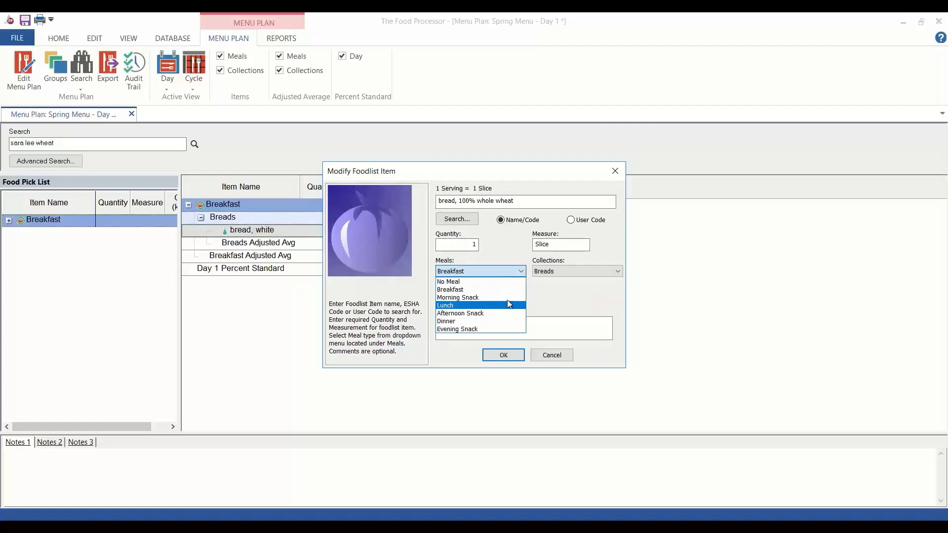
{"action": "left_click", "coordinate": [486, 290]}
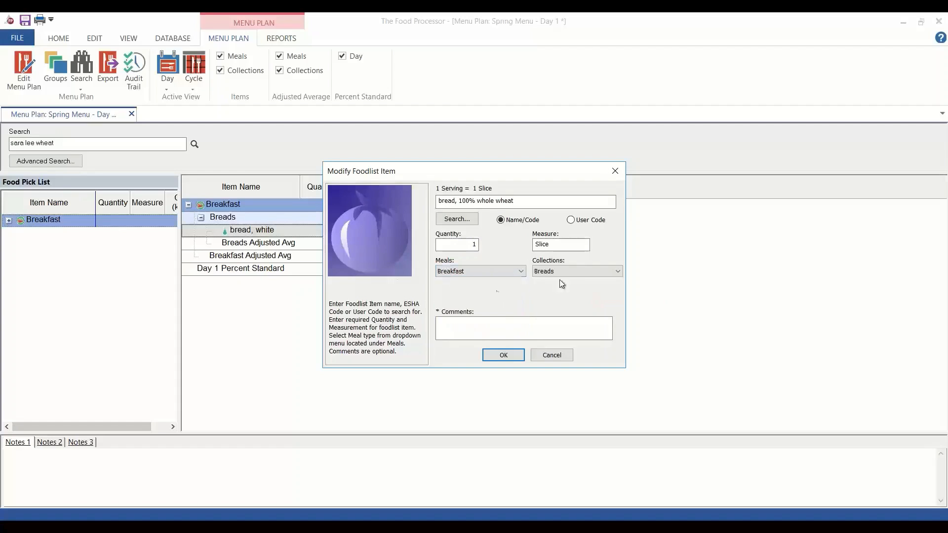
{"action": "left_click", "coordinate": [575, 271]}
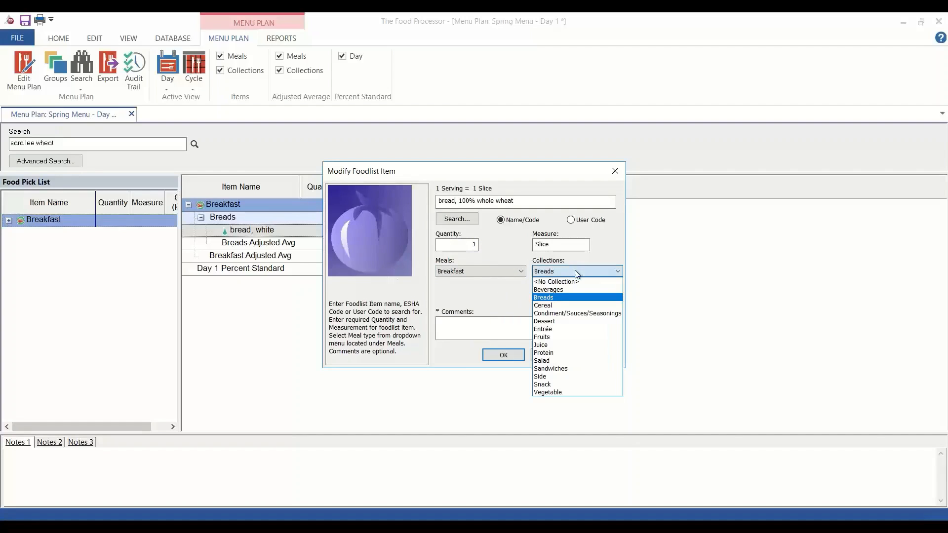
{"action": "left_click", "coordinate": [563, 298]}
{"action": "left_click", "coordinate": [505, 355]}
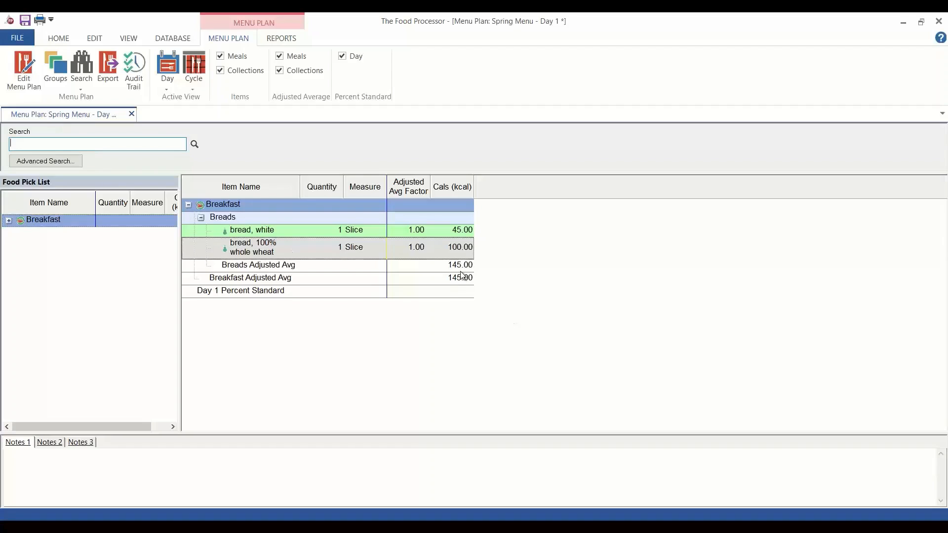
Step: Set the adjusted average factor to 0.5 for both the white bread and the 100% whole wheat bread
{"action": "left_click", "coordinate": [414, 231]}
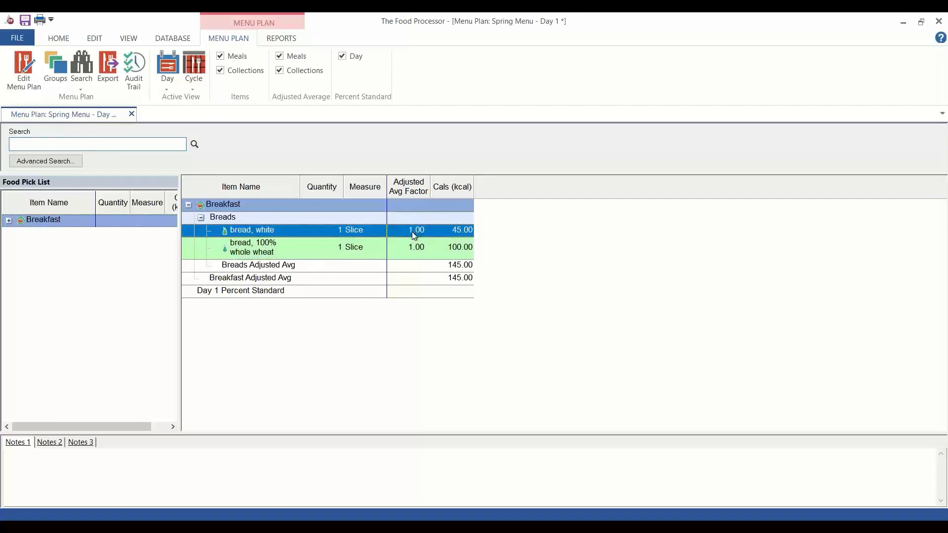
{"action": "left_click", "coordinate": [413, 231]}
{"action": "type", "text": ".5"}
{"action": "left_click", "coordinate": [420, 250]}
{"action": "left_click", "coordinate": [417, 244]}
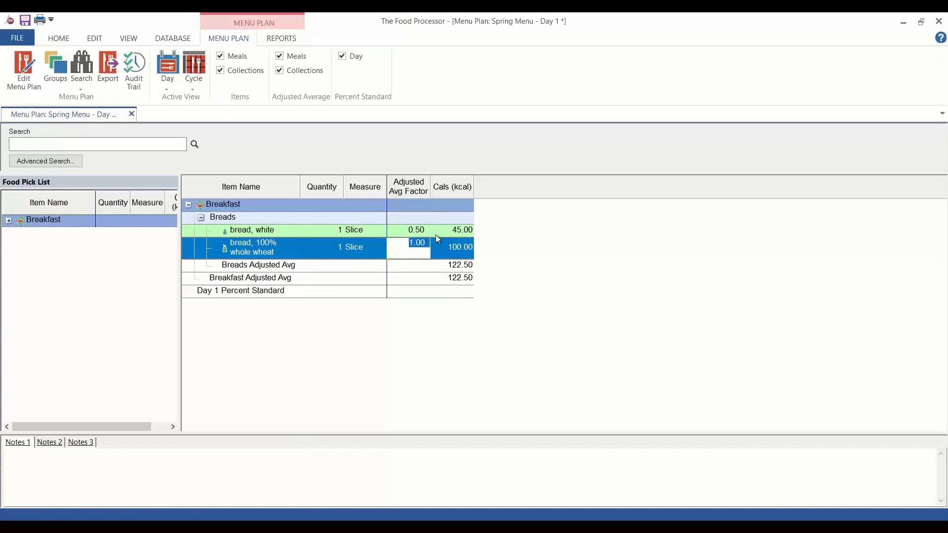
{"action": "type", "text": ".5"}
{"action": "left_click", "coordinate": [408, 295]}
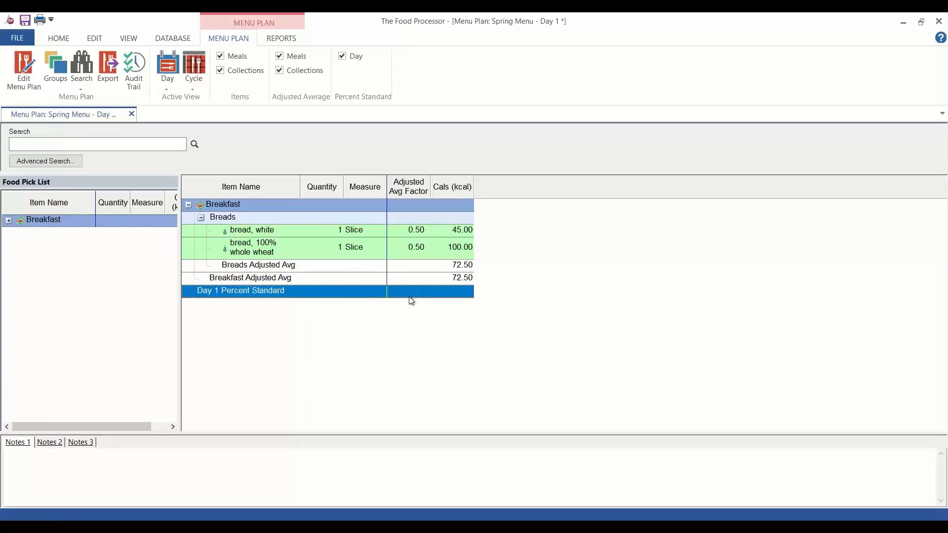
{"action": "left_click", "coordinate": [465, 268]}
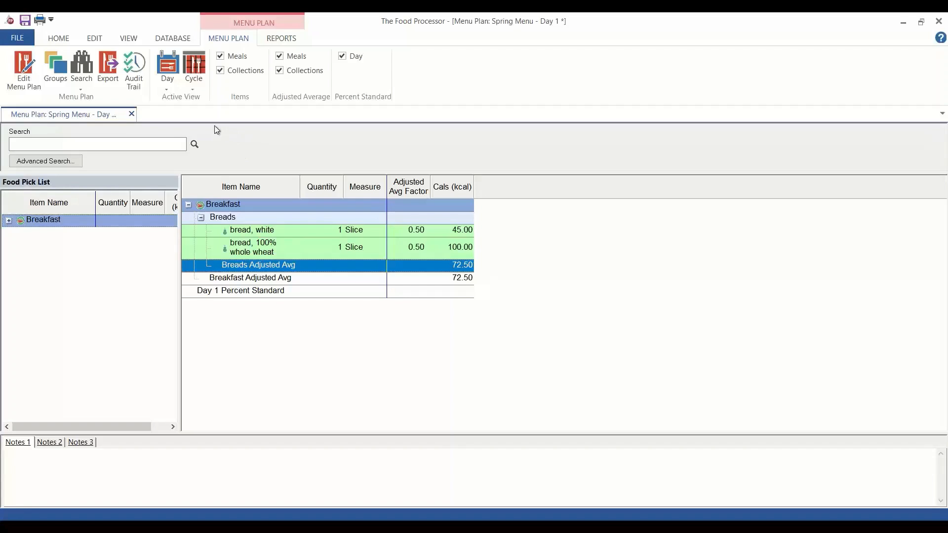
Step: Run a recipe-only search and choose the Cod Fish Tacos recipe for Day 1
{"action": "left_click", "coordinate": [163, 139]}
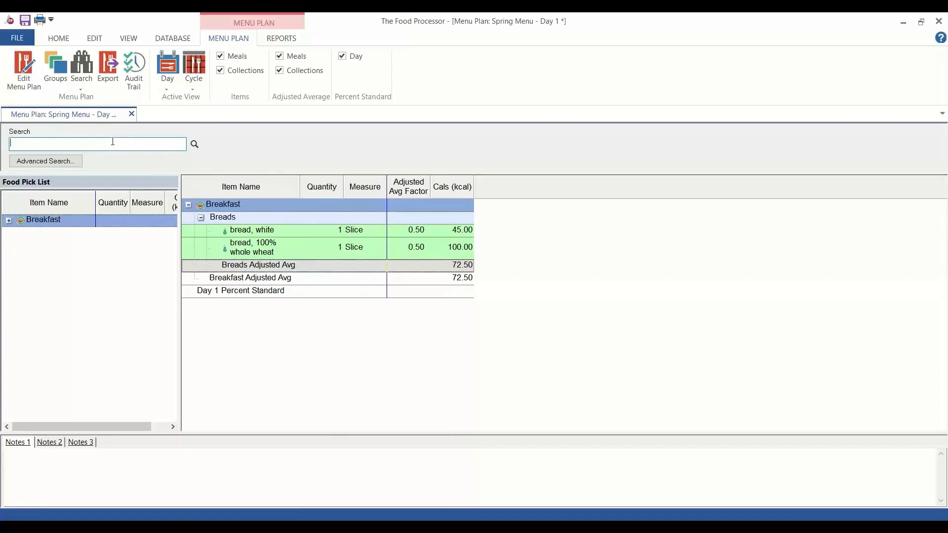
{"action": "left_click", "coordinate": [80, 86]}
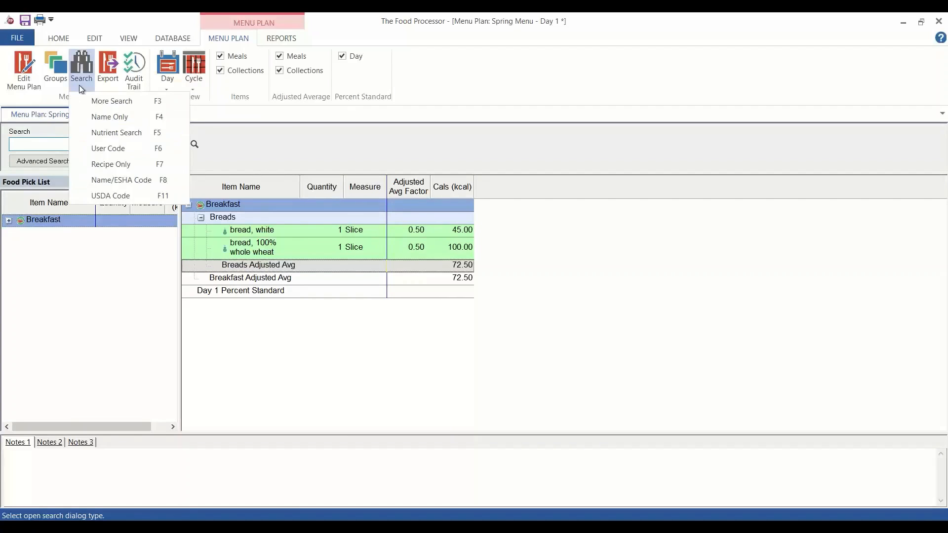
{"action": "left_click", "coordinate": [140, 165]}
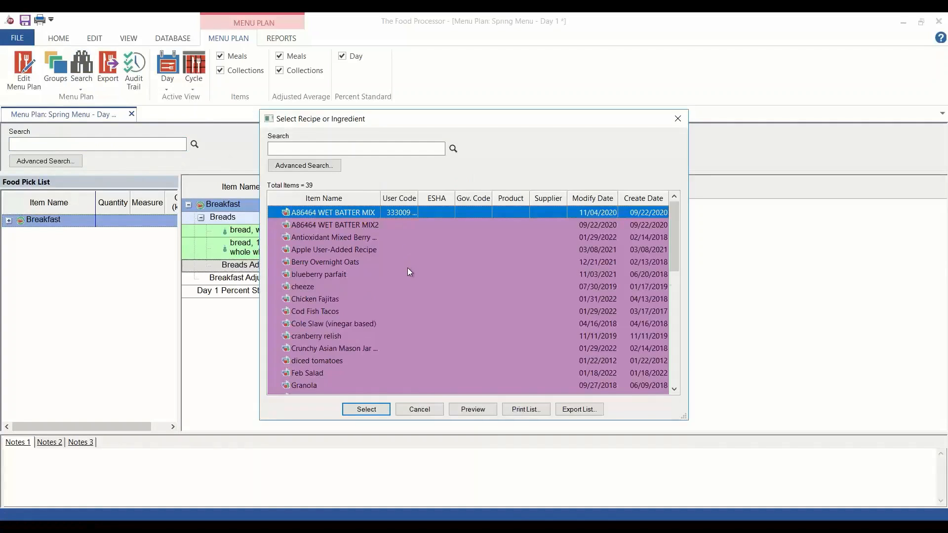
{"action": "scroll", "coordinate": [407, 267], "scroll_direction": "down", "scroll_amount": 5}
{"action": "left_click", "coordinate": [322, 312]}
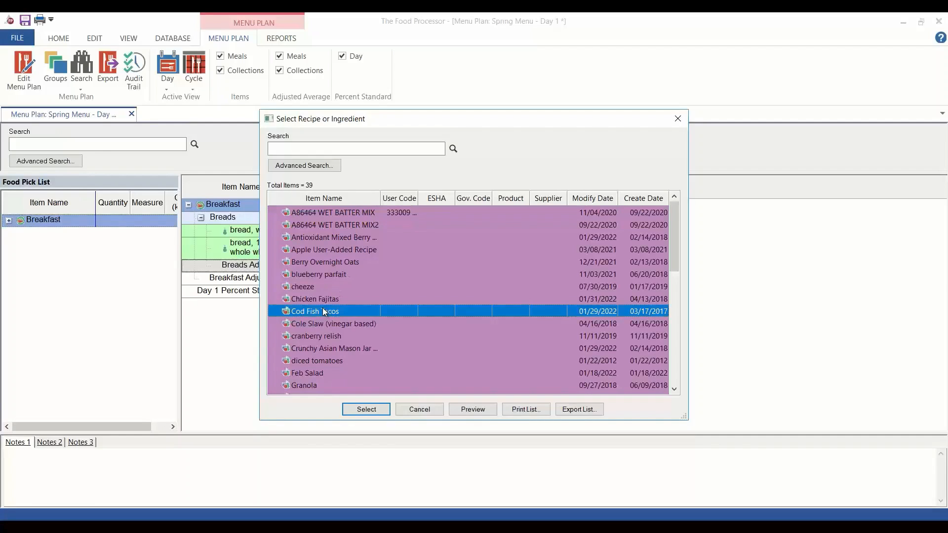
{"action": "left_click", "coordinate": [373, 408]}
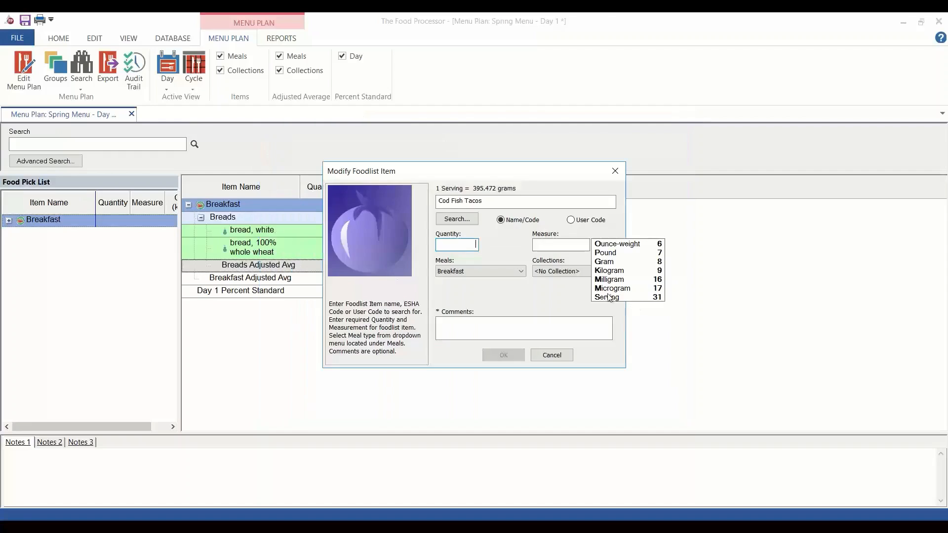
Step: Add the Cod Fish Tacos as 1 Serving, assigned to the Dinner meal and the Entrée collection
{"action": "left_click", "coordinate": [616, 296]}
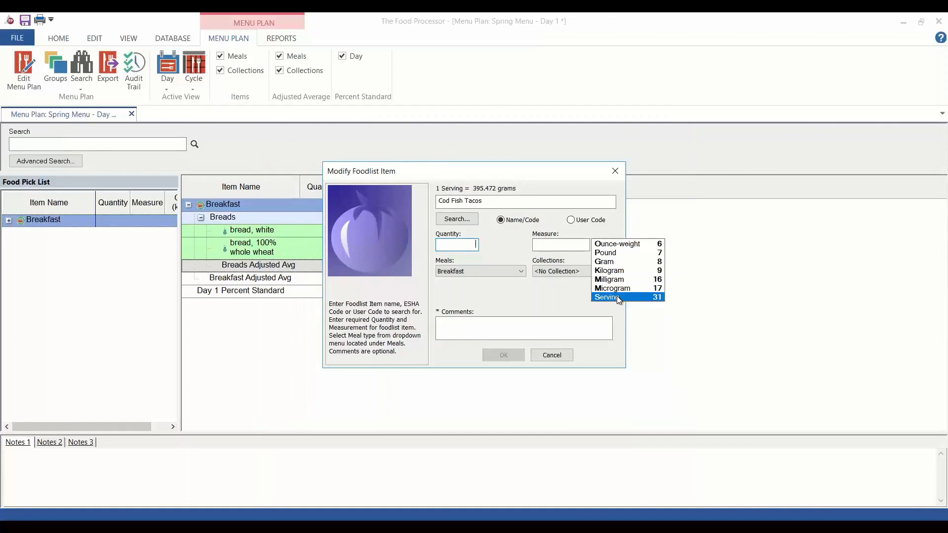
{"action": "type", "text": "1"}
{"action": "left_click", "coordinate": [496, 269]}
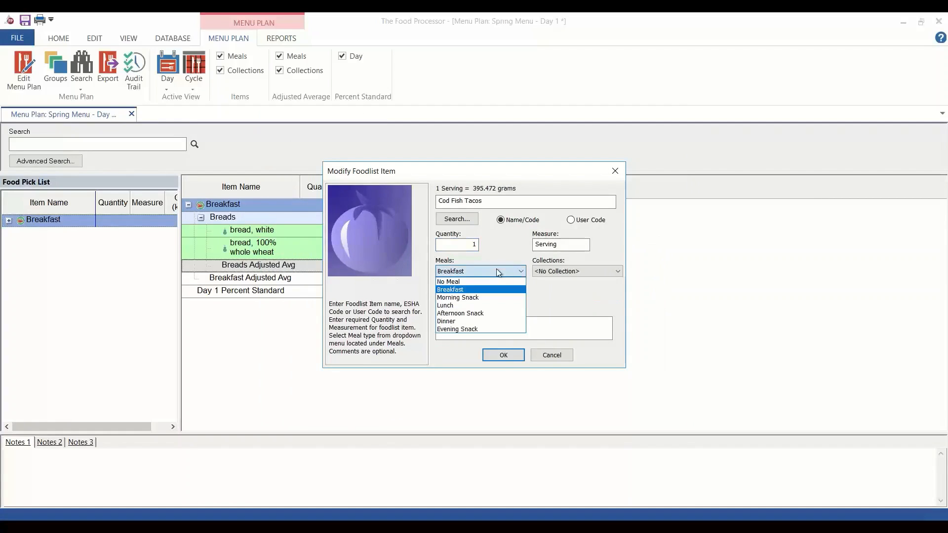
{"action": "left_click", "coordinate": [496, 320]}
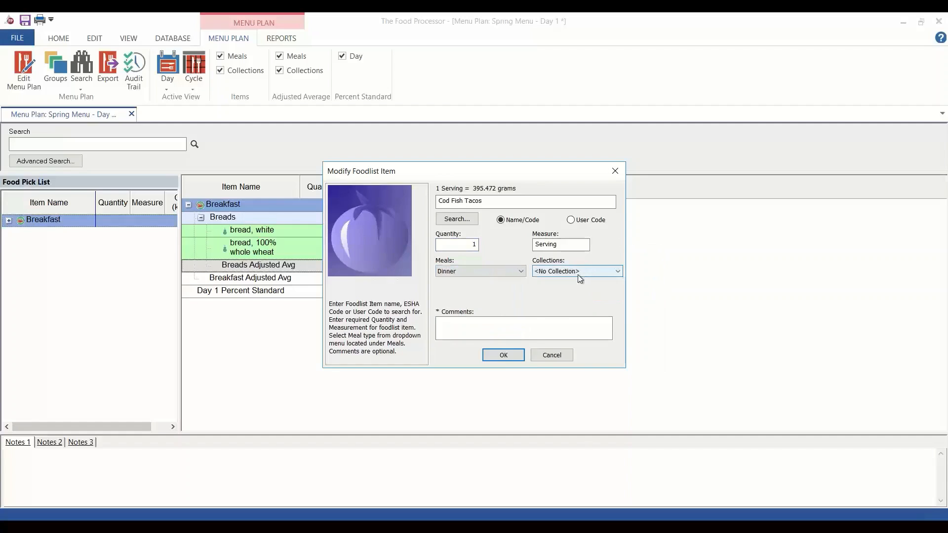
{"action": "left_click", "coordinate": [578, 274]}
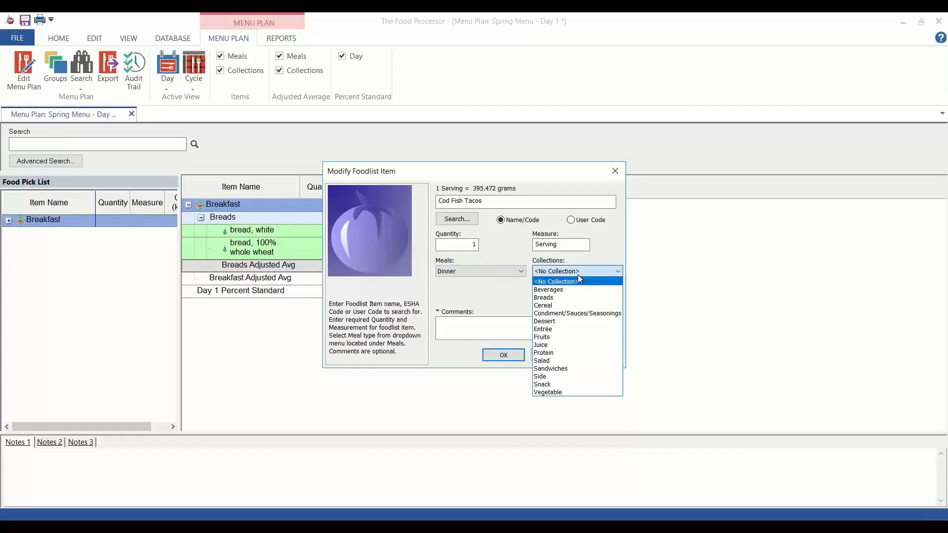
{"action": "left_click", "coordinate": [581, 329]}
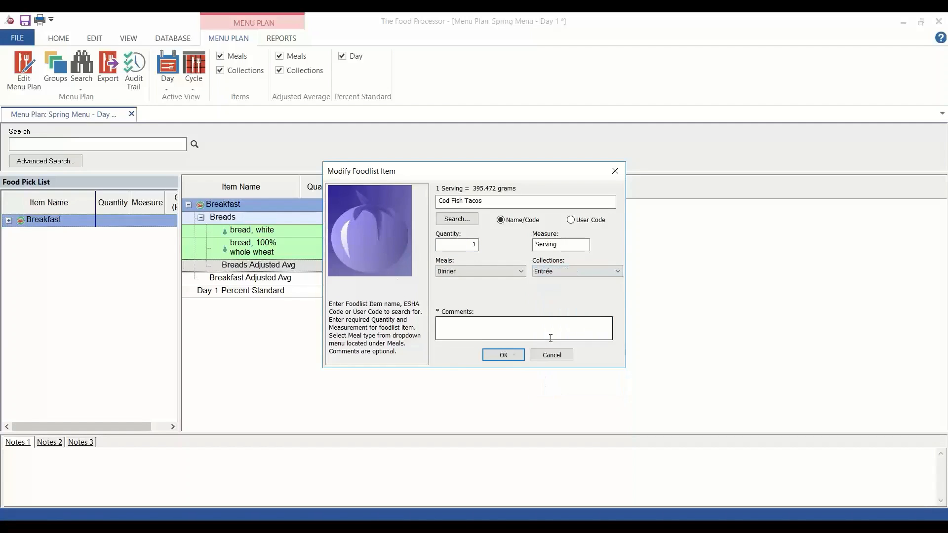
{"action": "left_click", "coordinate": [506, 353]}
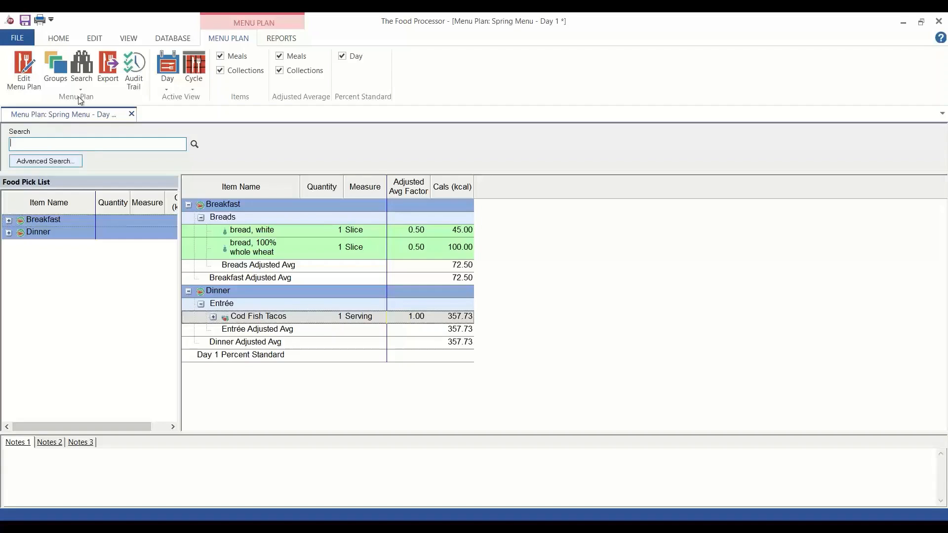
Step: Switch to Day 2, add the white bread from the Food Pick List's Breakfast breads, and expand the day's Breakfast and Breads groups
{"action": "left_click", "coordinate": [165, 90]}
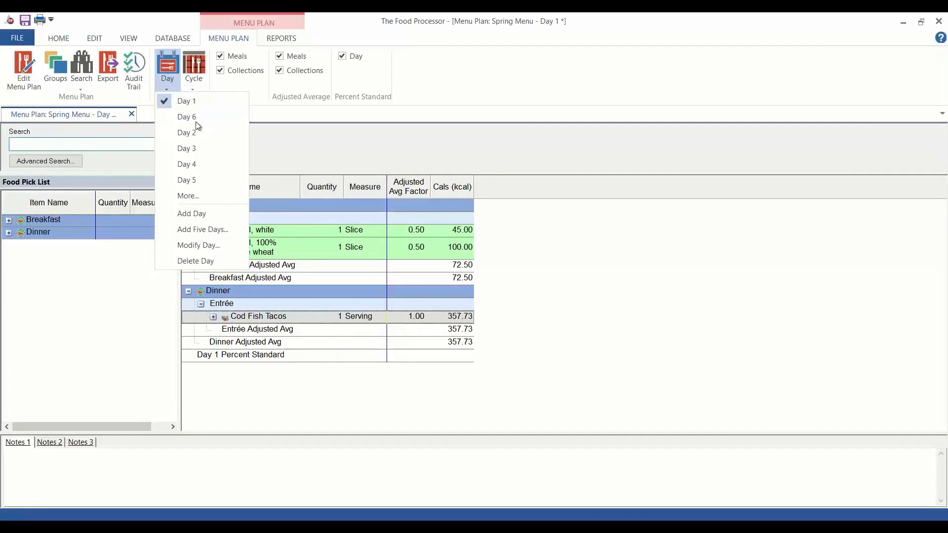
{"action": "left_click", "coordinate": [194, 137]}
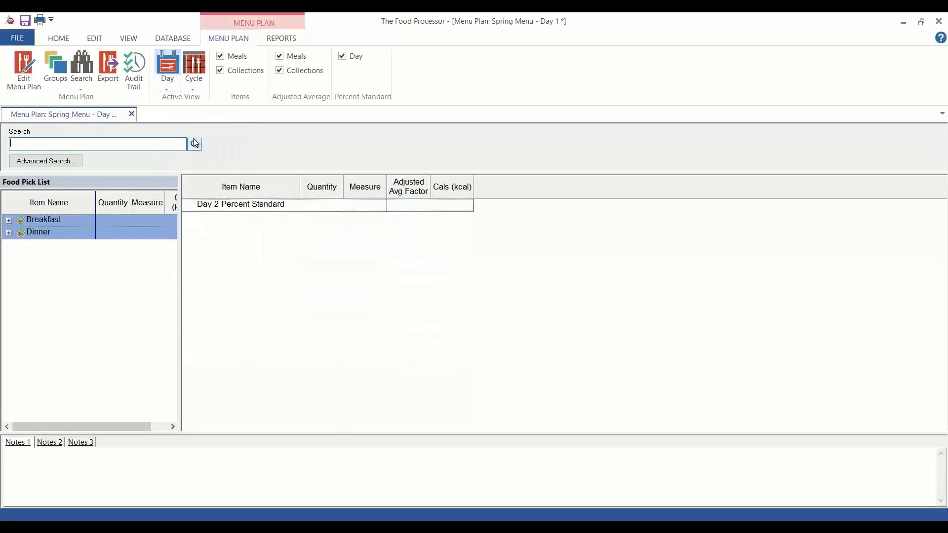
{"action": "left_click", "coordinate": [9, 220]}
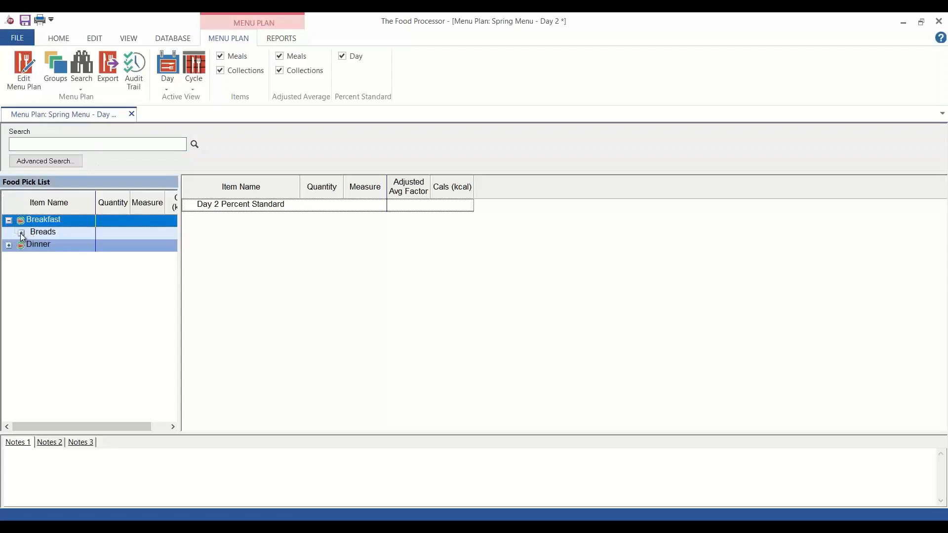
{"action": "left_click", "coordinate": [21, 233]}
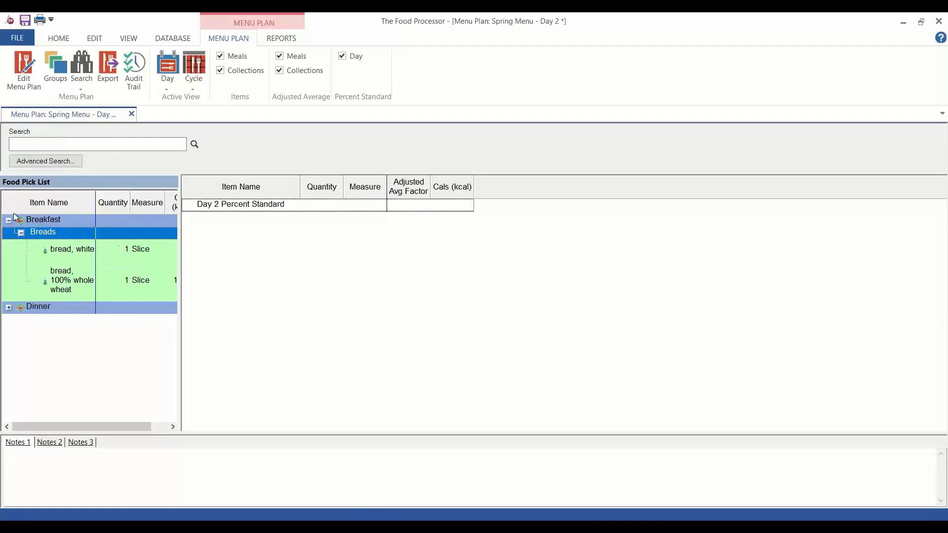
{"action": "left_click", "coordinate": [72, 248]}
{"action": "left_click_drag", "start_coordinate": [72, 249], "coordinate": [209, 233]}
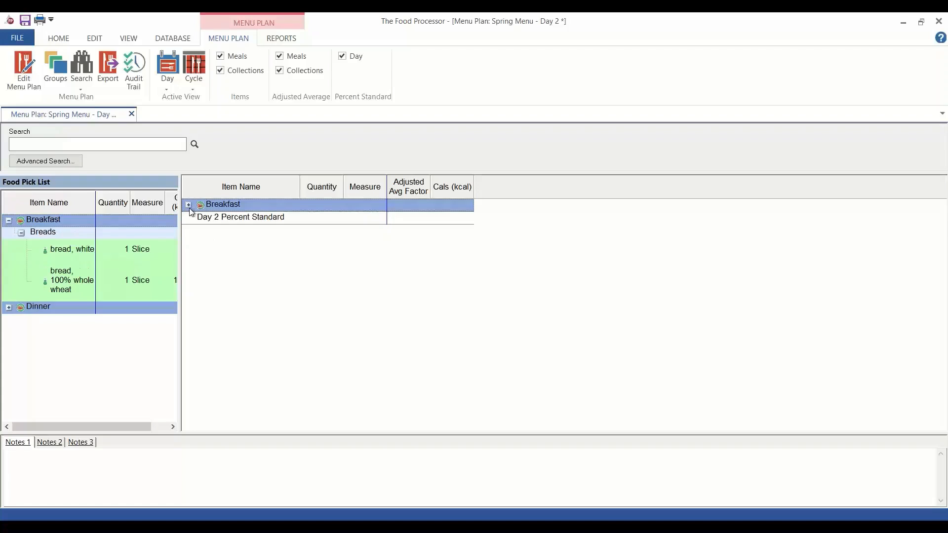
{"action": "left_click", "coordinate": [188, 204]}
{"action": "left_click", "coordinate": [201, 217]}
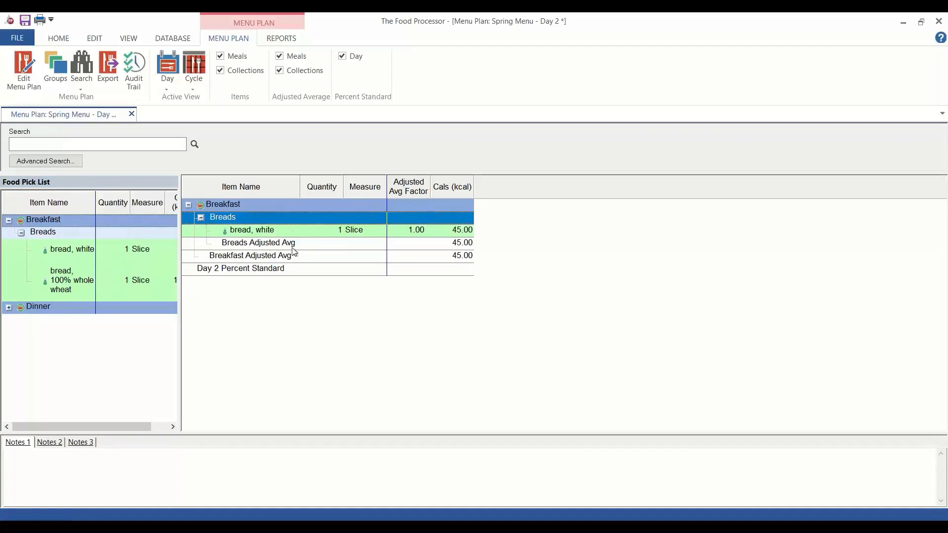
Step: Open the Cycle 1 view and add Day 1, Day 2 and Day 3 to the cycle, expanding the Breakfast and Dinner meals
{"action": "left_click", "coordinate": [192, 90]}
{"action": "left_click", "coordinate": [223, 101]}
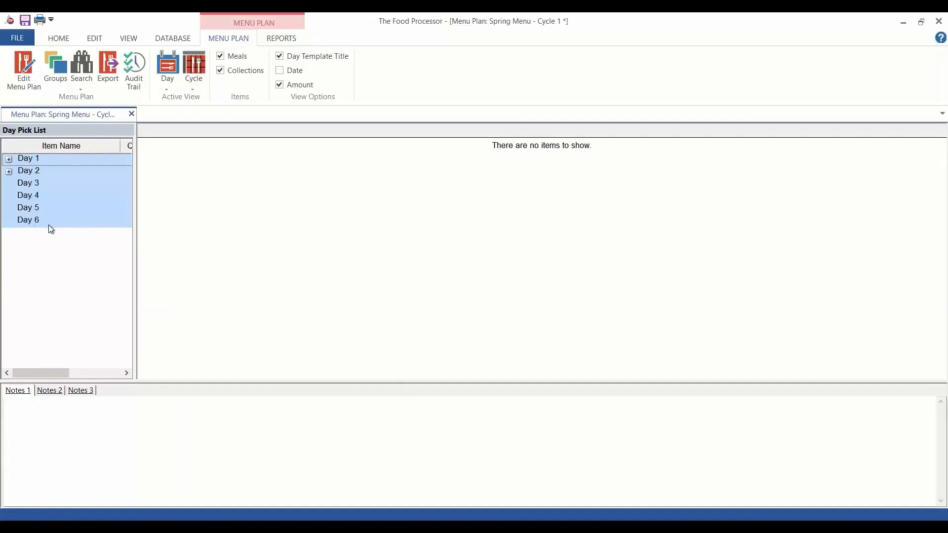
{"action": "double_click", "coordinate": [38, 157]}
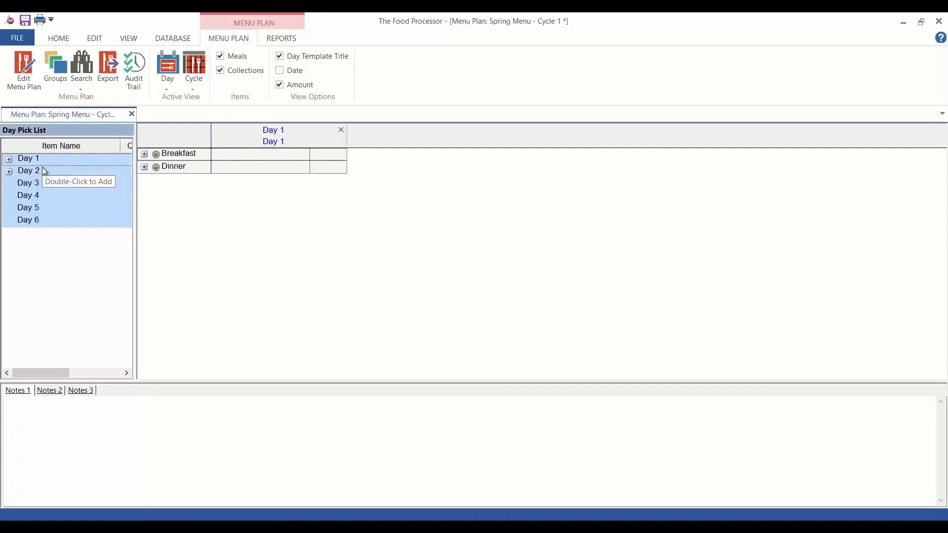
{"action": "left_click", "coordinate": [143, 154]}
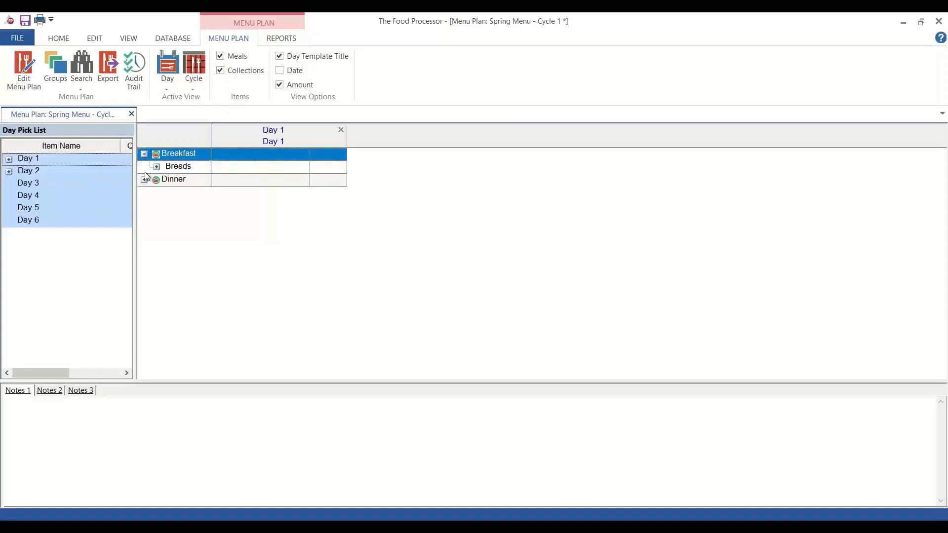
{"action": "left_click", "coordinate": [143, 180]}
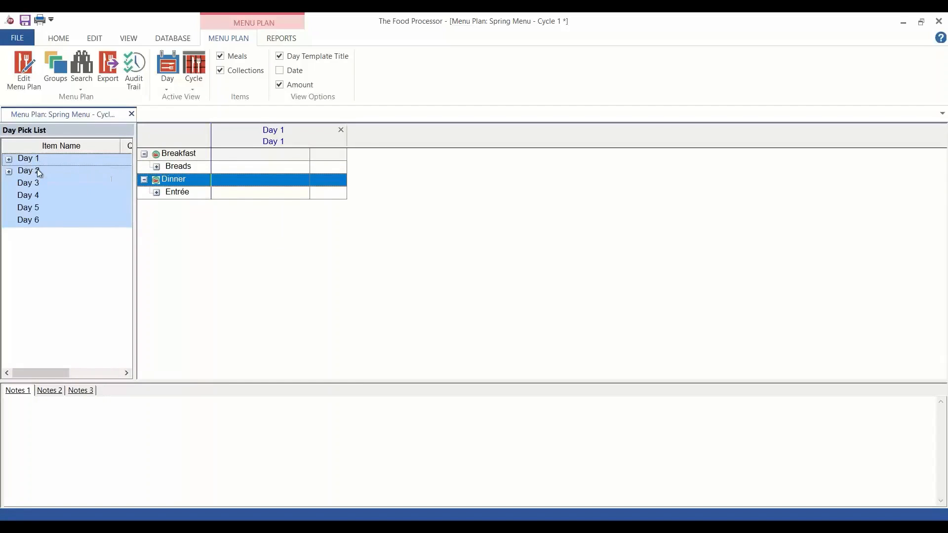
{"action": "double_click", "coordinate": [35, 170]}
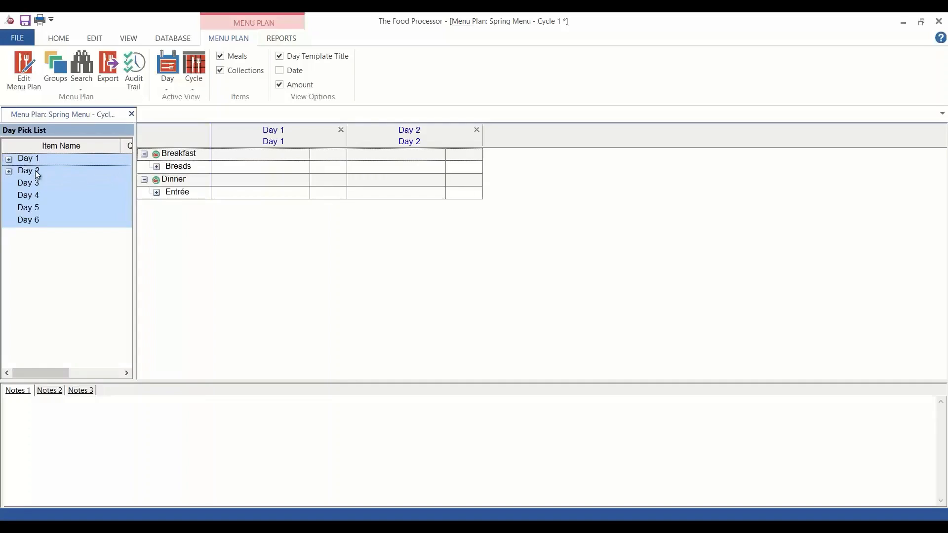
{"action": "double_click", "coordinate": [38, 183]}
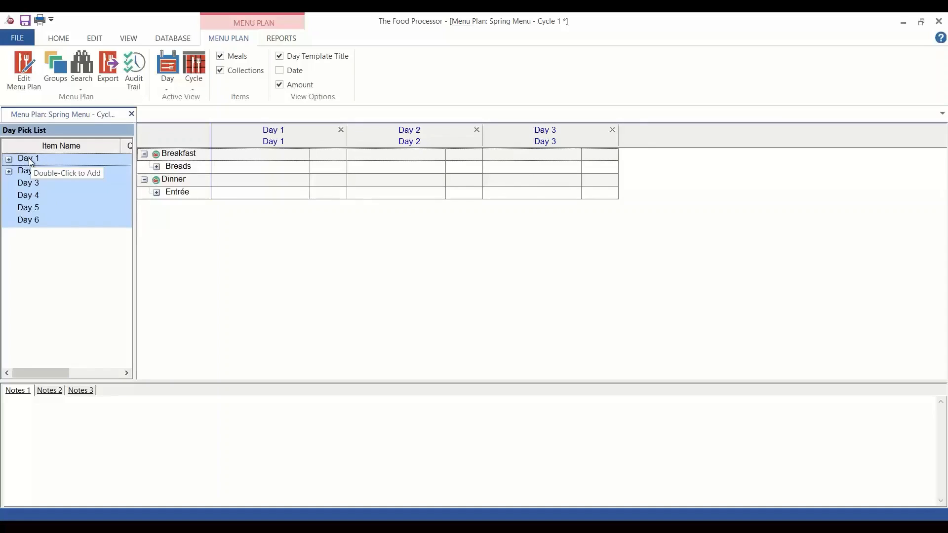
Step: Add Day 1 to the cycle again after Day 3, and open the existing Non-Select Menu Plan
{"action": "double_click", "coordinate": [29, 160]}
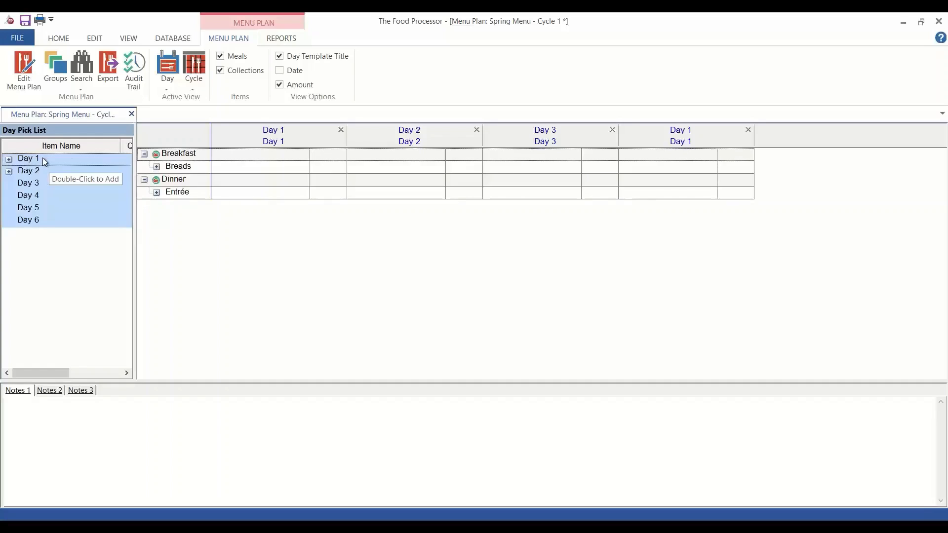
{"action": "left_click", "coordinate": [17, 38]}
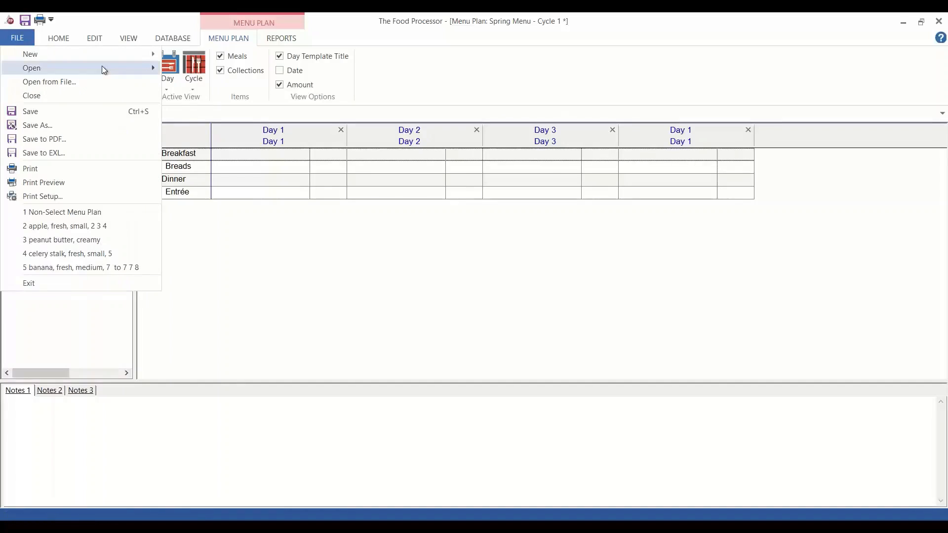
{"action": "mouse_move", "coordinate": [101, 66]}
{"action": "left_click", "coordinate": [215, 116]}
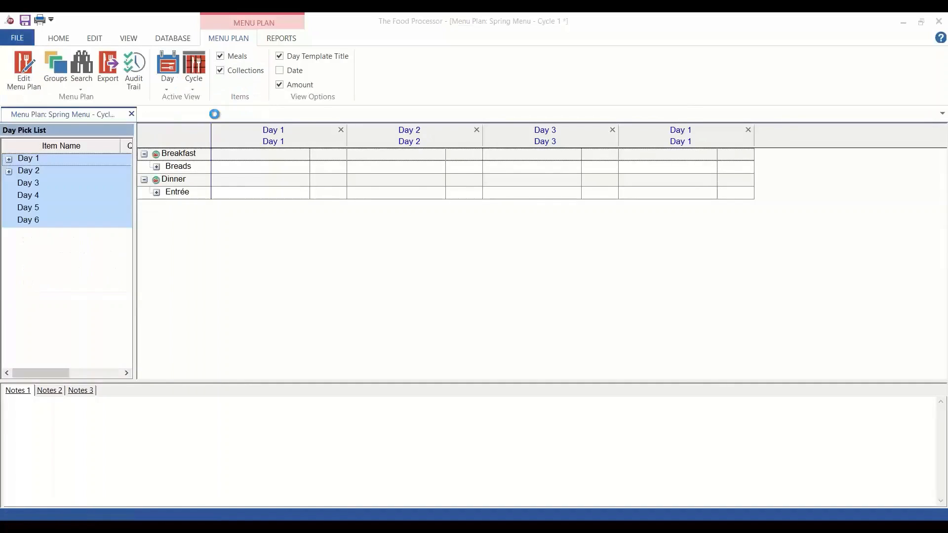
{"action": "left_click", "coordinate": [331, 262]}
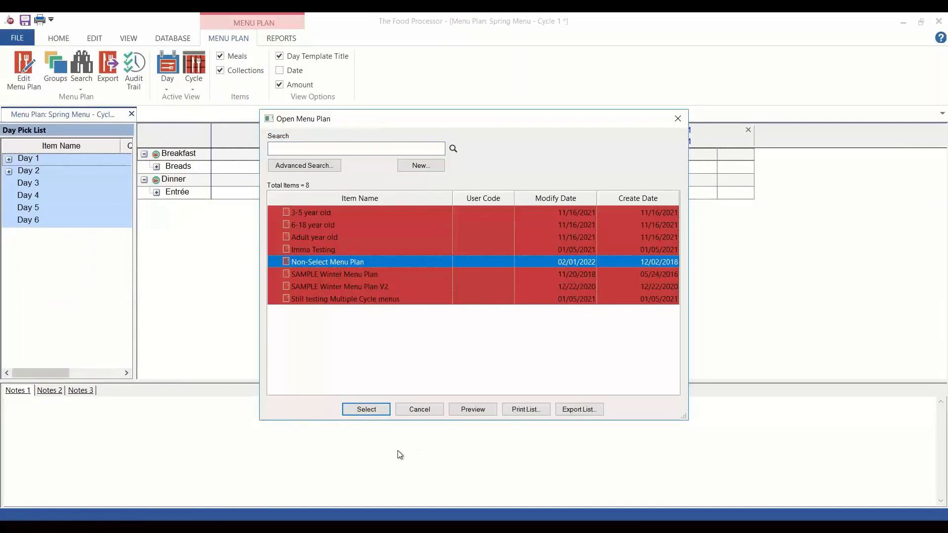
{"action": "left_click", "coordinate": [365, 409]}
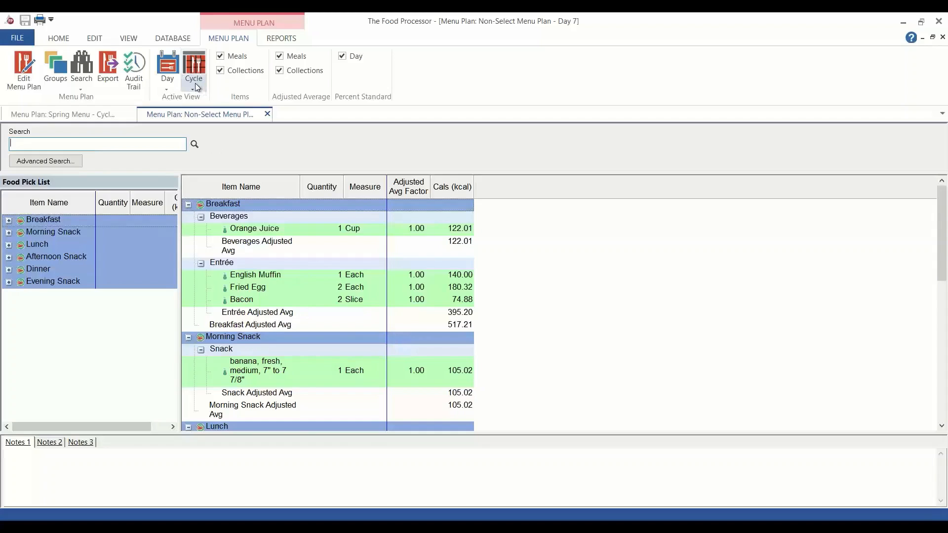
Step: Show the Non-Select Menu Plan's Cycle 1 view and display the dates in its day headings
{"action": "left_click", "coordinate": [194, 87]}
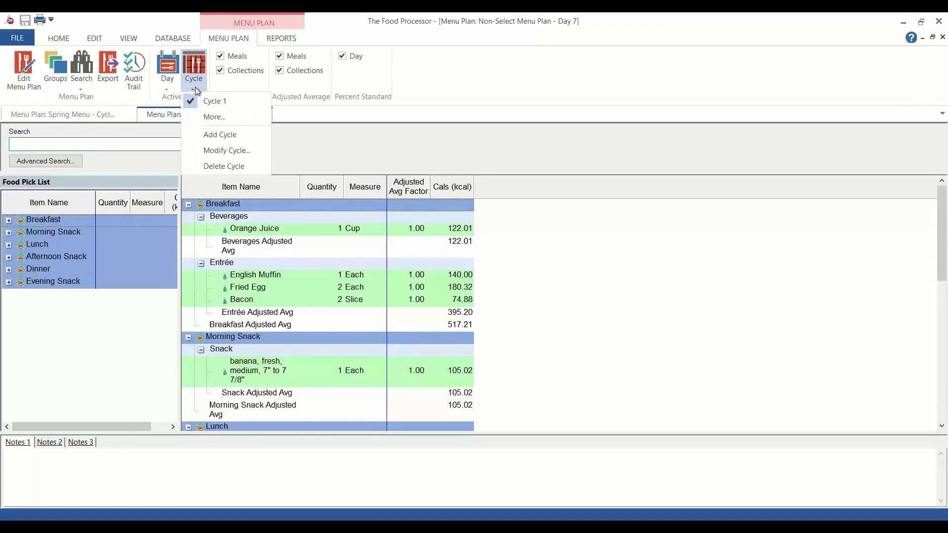
{"action": "left_click", "coordinate": [227, 102]}
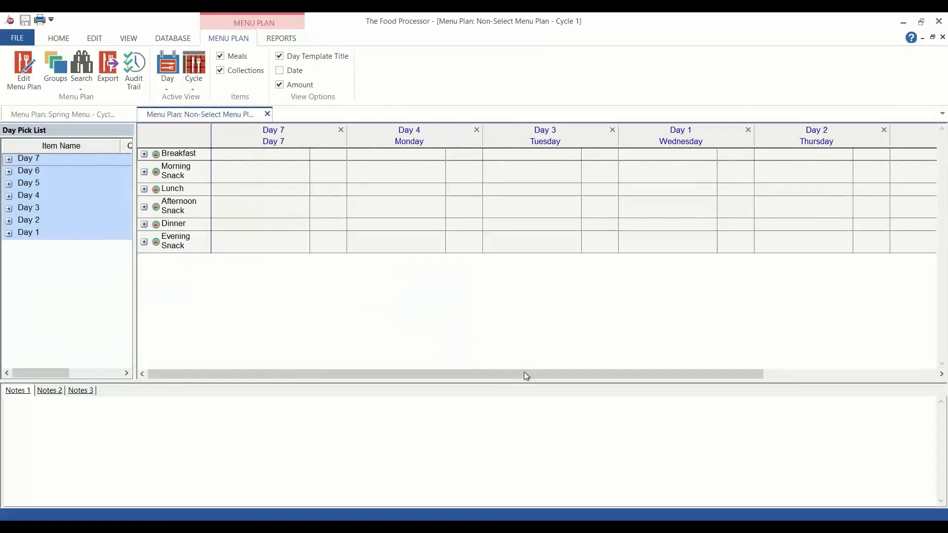
{"action": "left_click_drag", "start_coordinate": [527, 374], "coordinate": [461, 377]}
{"action": "left_click", "coordinate": [280, 72]}
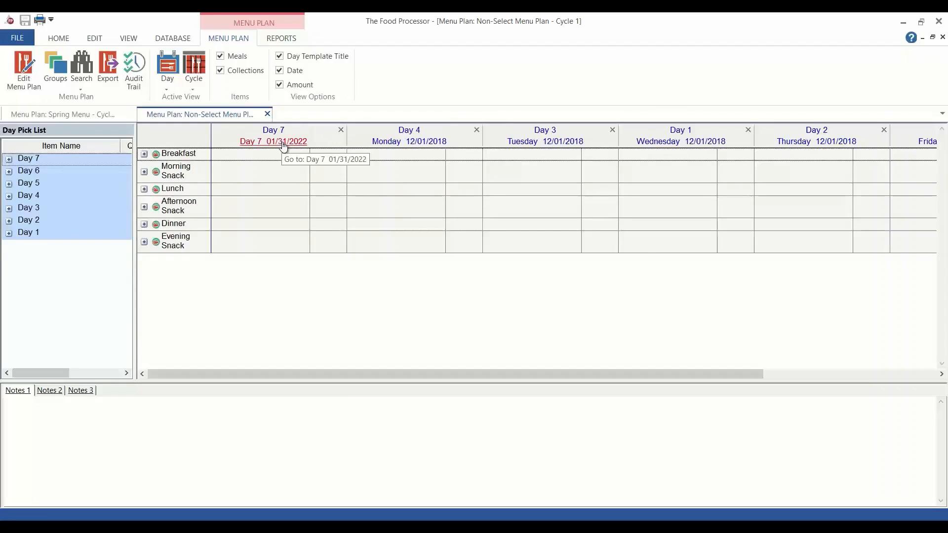
Step: Set the cycle's Day 7 to the date 3/1/2022 with the name Sunday, and hide the dates in the day headings
{"action": "left_click", "coordinate": [283, 143]}
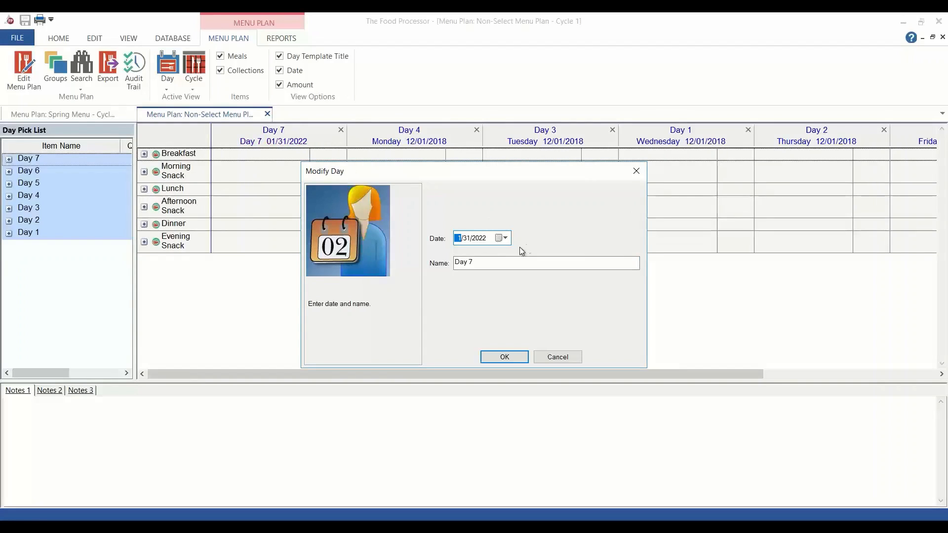
{"action": "left_click", "coordinate": [503, 238]}
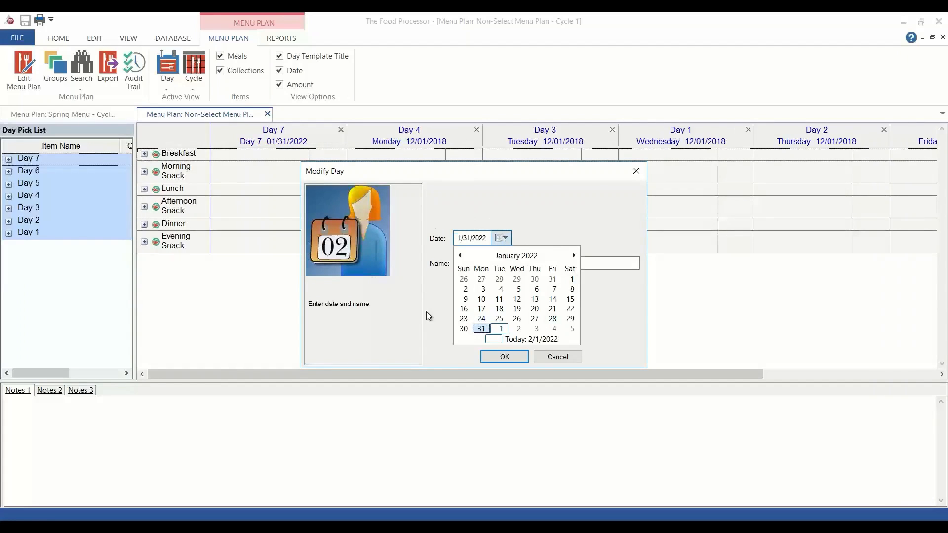
{"action": "left_click", "coordinate": [575, 255]}
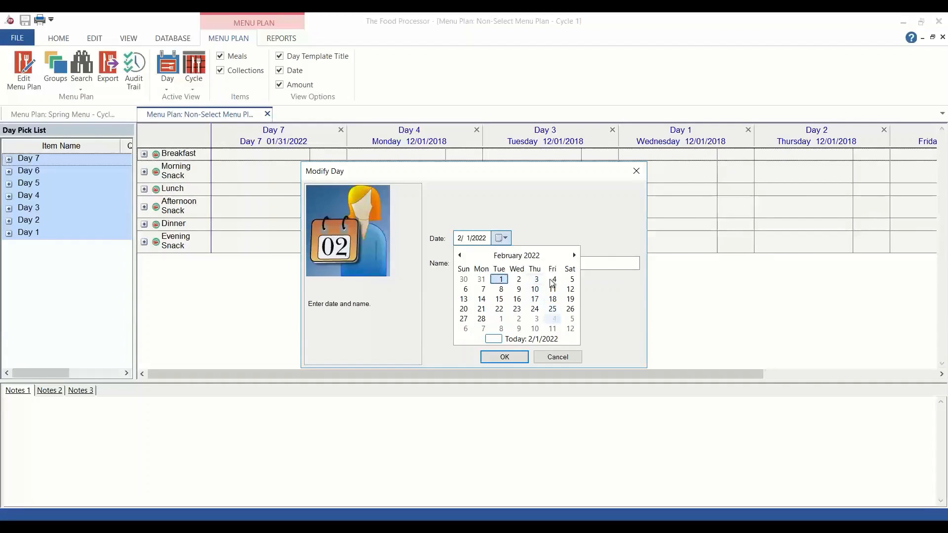
{"action": "left_click", "coordinate": [574, 256]}
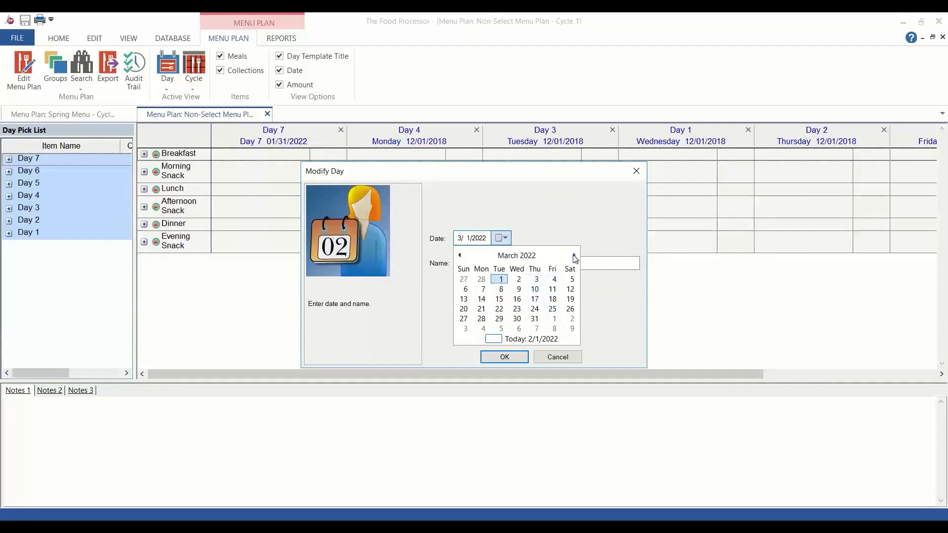
{"action": "left_click", "coordinate": [499, 279]}
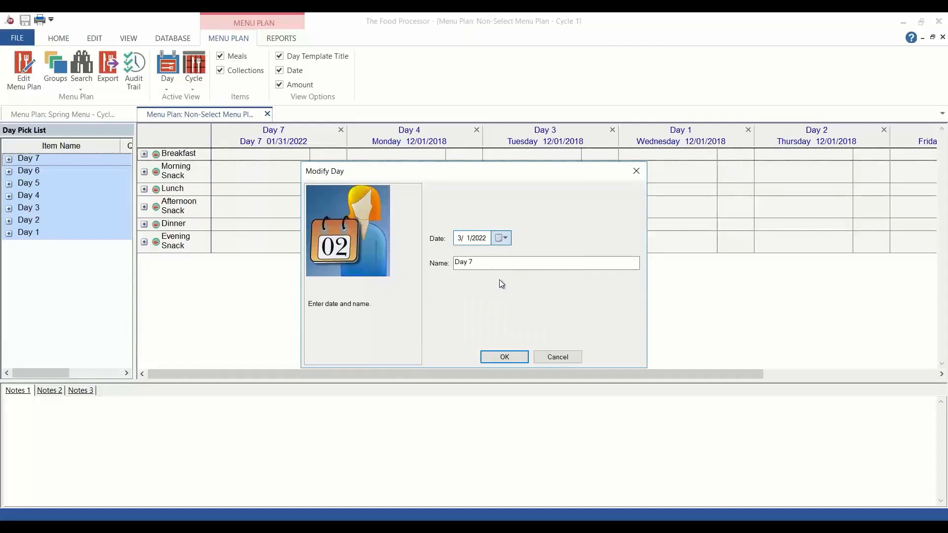
{"action": "left_click", "coordinate": [474, 262]}
{"action": "left_click_drag", "start_coordinate": [474, 262], "coordinate": [429, 270]}
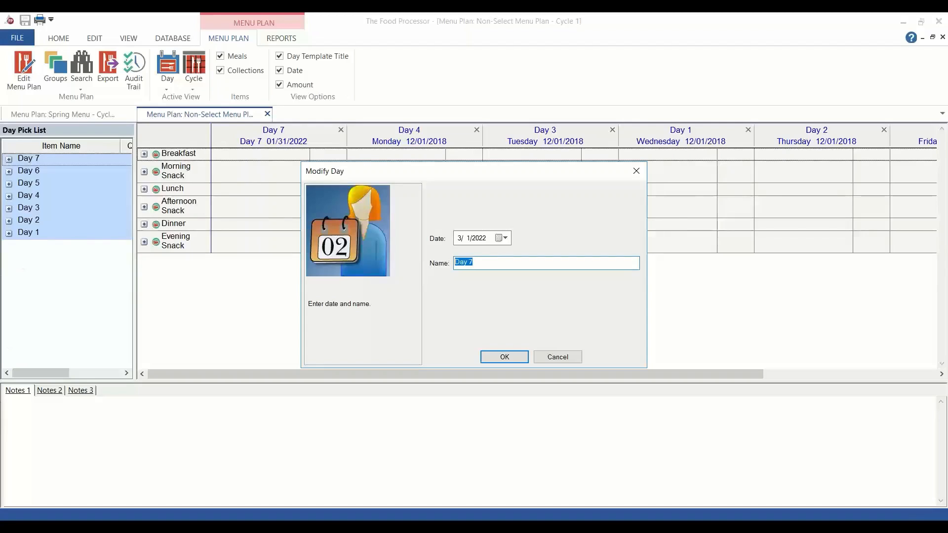
{"action": "type", "text": "Sunday"}
{"action": "left_click", "coordinate": [491, 356]}
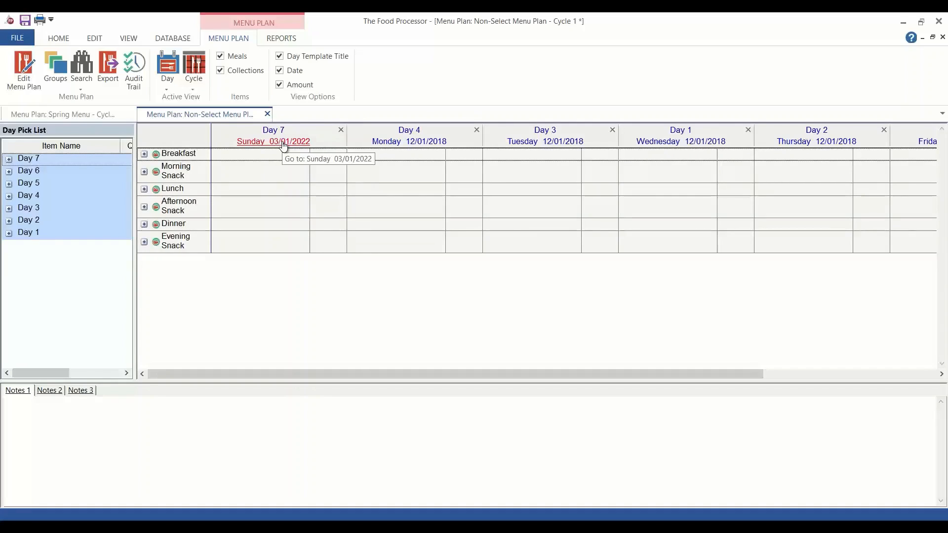
{"action": "left_click", "coordinate": [280, 71]}
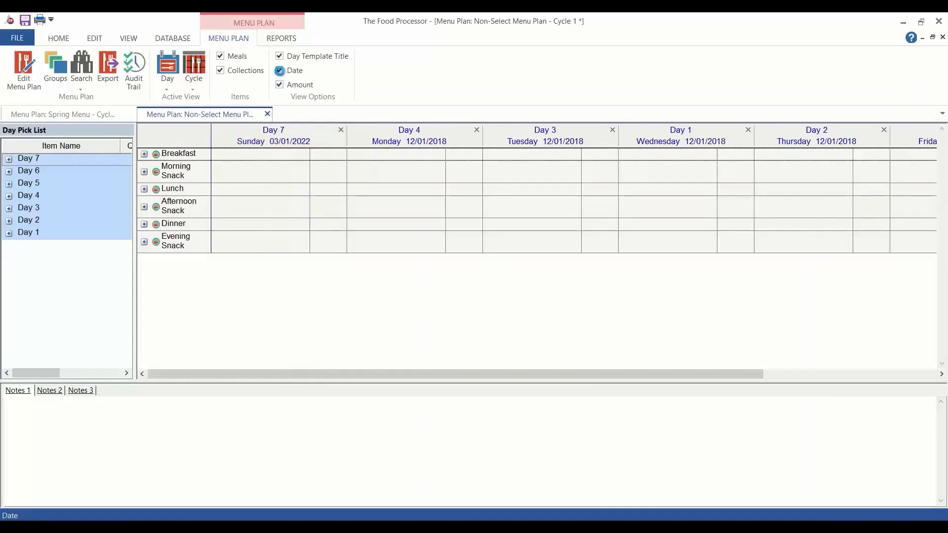
Step: Look over the day and cycle report types available for the menu plan
{"action": "left_click", "coordinate": [284, 40]}
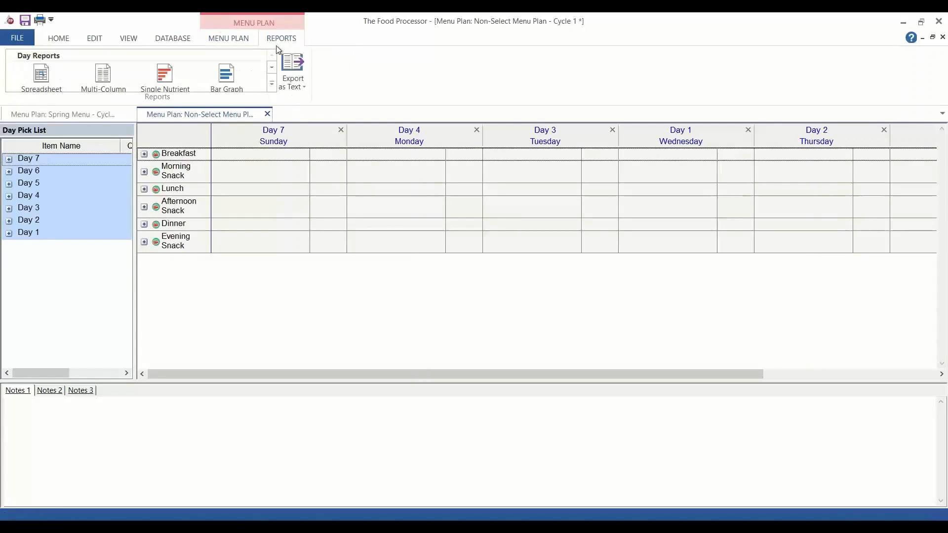
{"action": "left_click", "coordinate": [273, 85]}
{"action": "scroll", "coordinate": [268, 96], "scroll_direction": "up", "scroll_amount": 1}
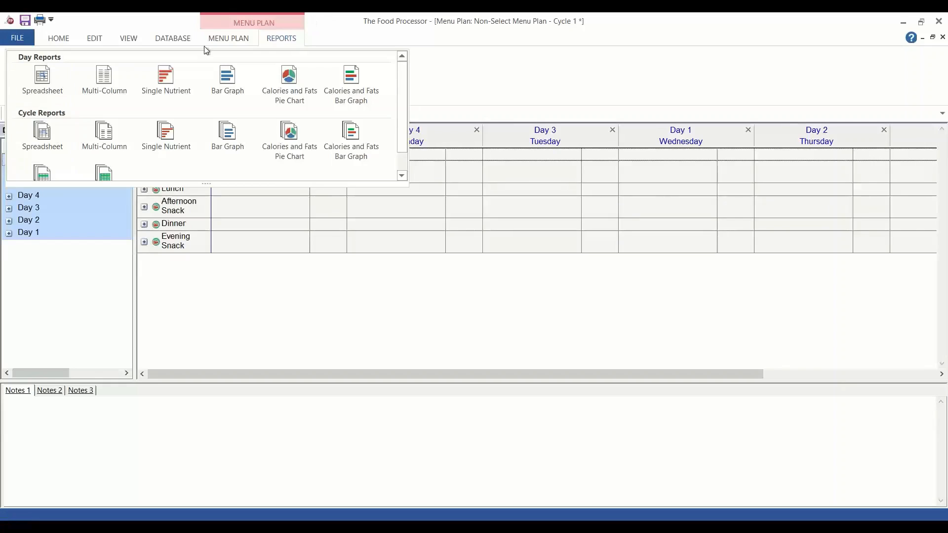
Step: Switch to the Day 1 view and examine which day reports can be run from it
{"action": "left_click", "coordinate": [228, 39]}
{"action": "left_click", "coordinate": [169, 84]}
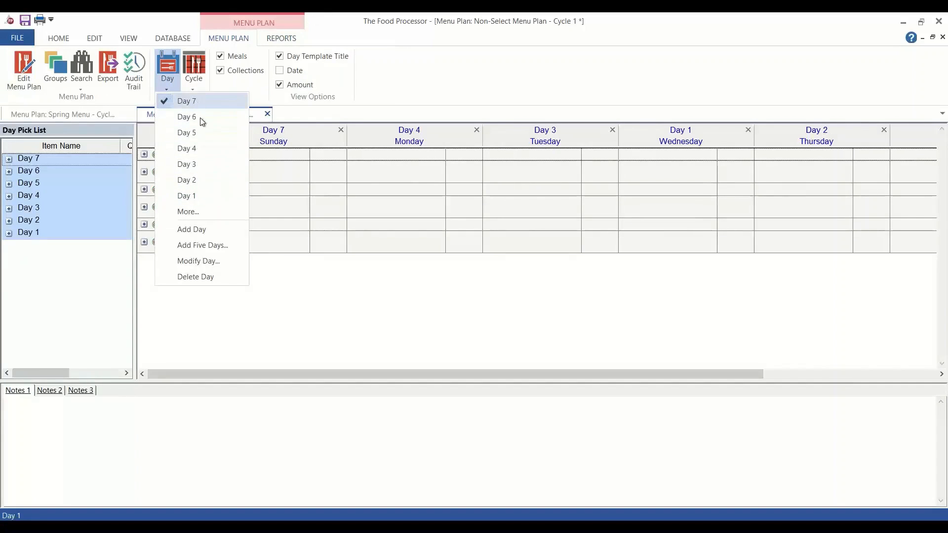
{"action": "left_click", "coordinate": [186, 195]}
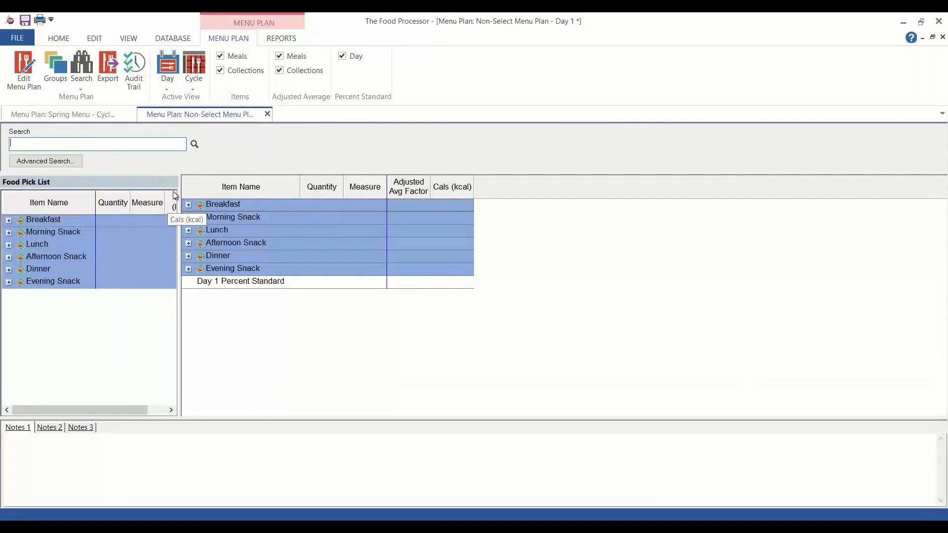
{"action": "left_click", "coordinate": [168, 85]}
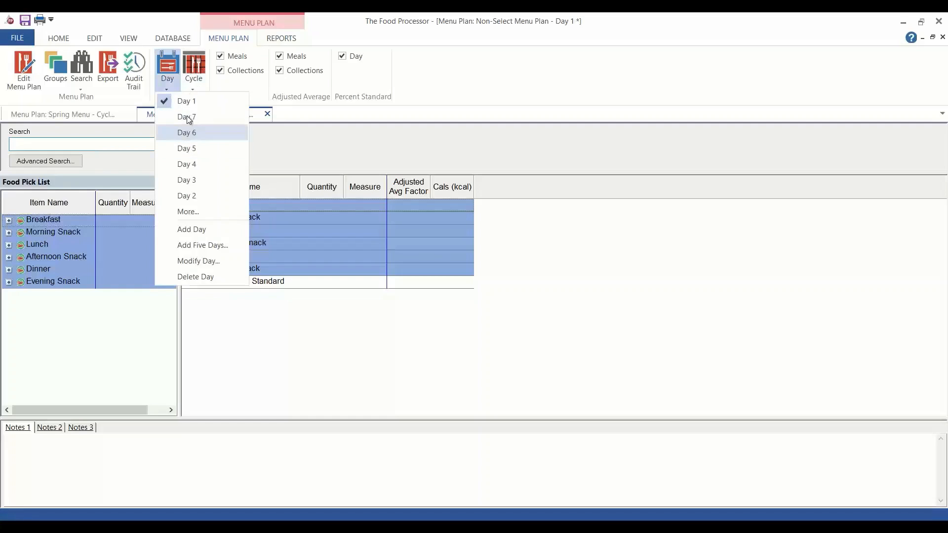
{"action": "left_click", "coordinate": [283, 41]}
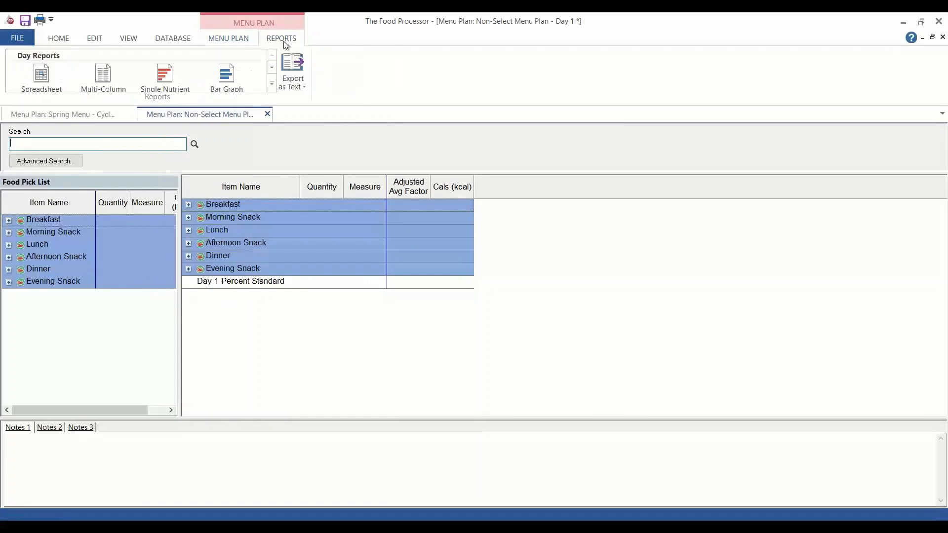
{"action": "left_click", "coordinate": [272, 83]}
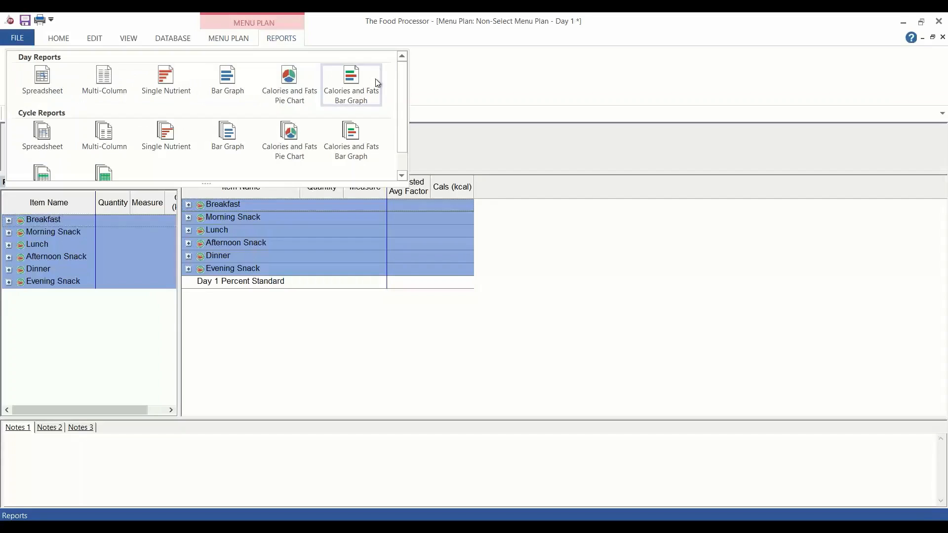
Step: Return the Non-Select Menu Plan to its Cycle 1 view
{"action": "left_click", "coordinate": [223, 38]}
{"action": "left_click", "coordinate": [193, 88]}
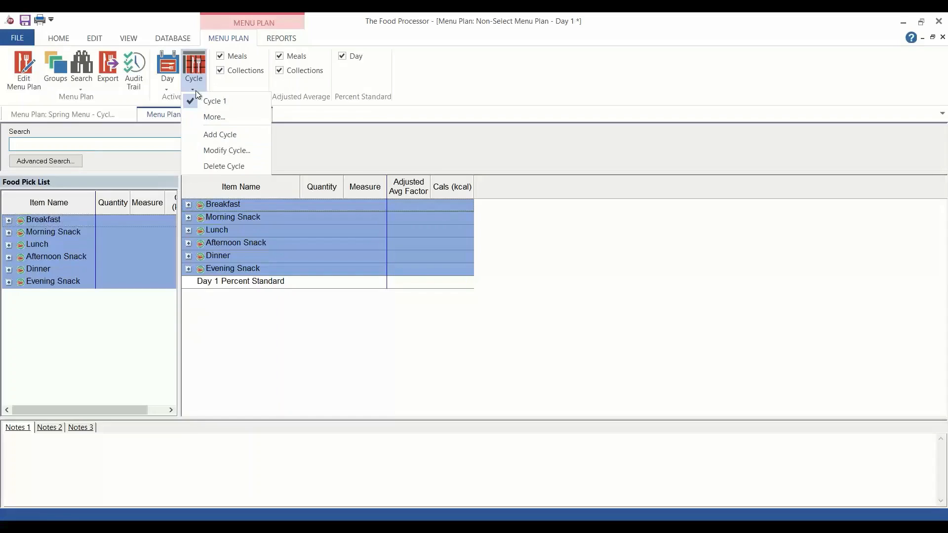
{"action": "left_click", "coordinate": [235, 100]}
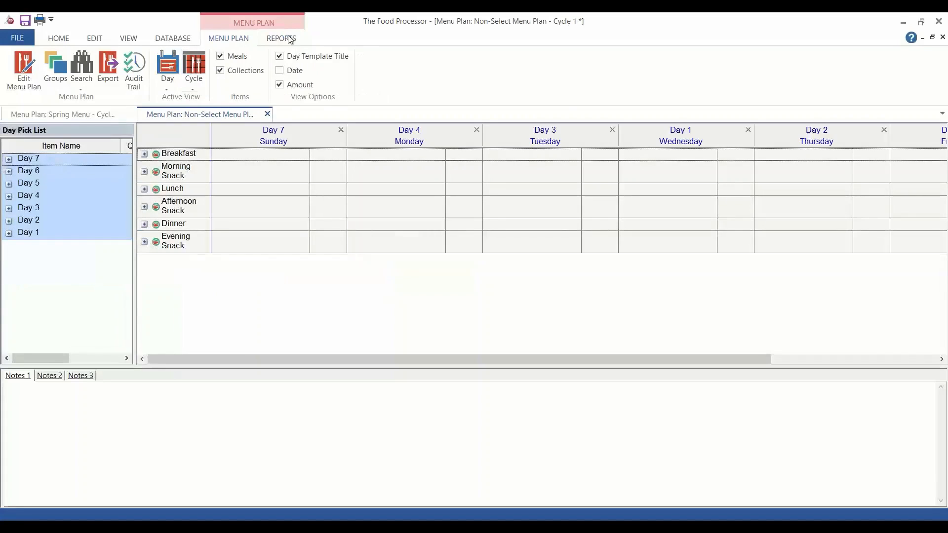
Step: Generate the Spreadsheet and Multi-Column cycle reports for Cycle 1
{"action": "left_click", "coordinate": [283, 38]}
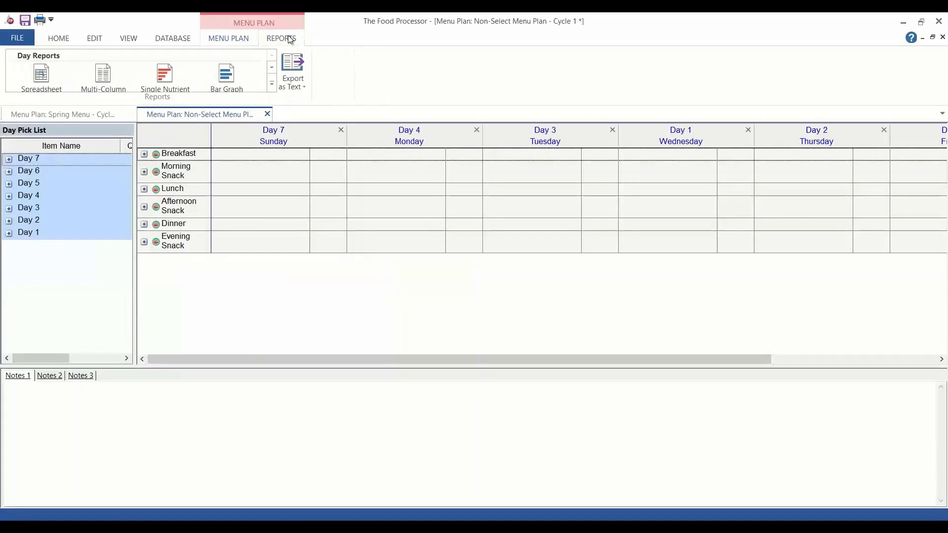
{"action": "left_click", "coordinate": [270, 83]}
{"action": "scroll", "coordinate": [59, 148], "scroll_direction": "down", "scroll_amount": 1}
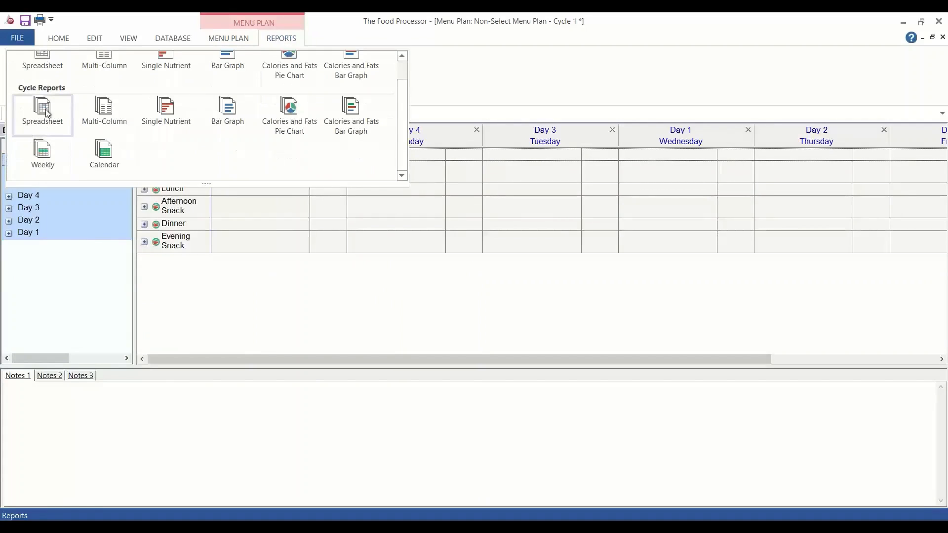
{"action": "left_click", "coordinate": [47, 112]}
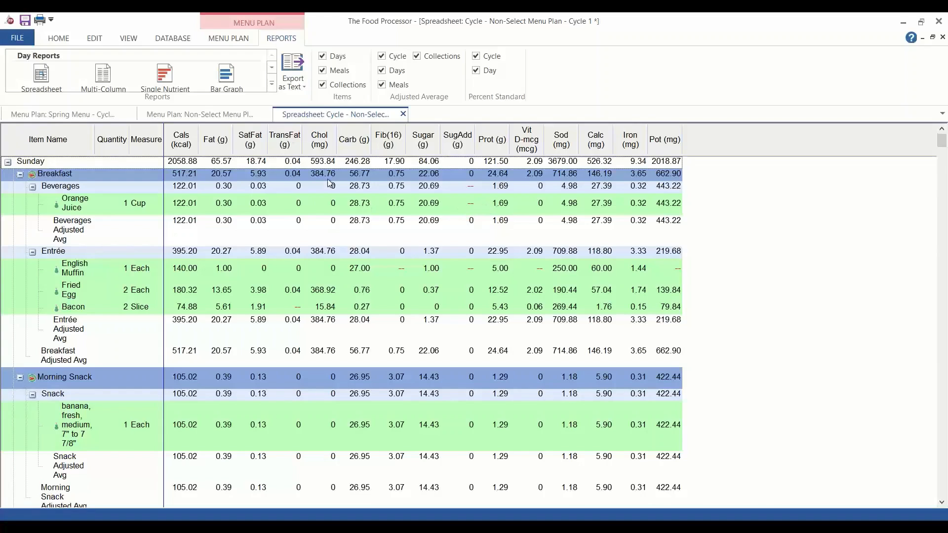
{"action": "left_click", "coordinate": [271, 89]}
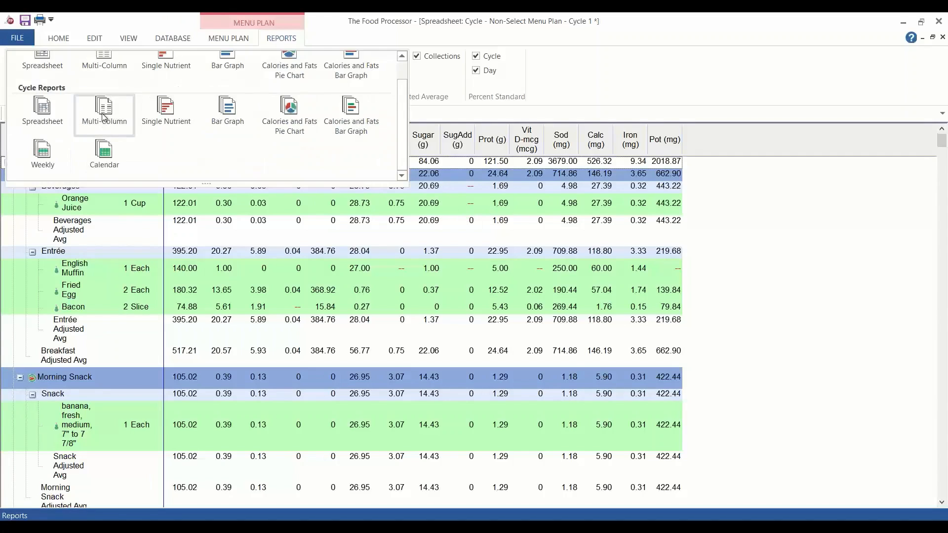
{"action": "left_click", "coordinate": [105, 115]}
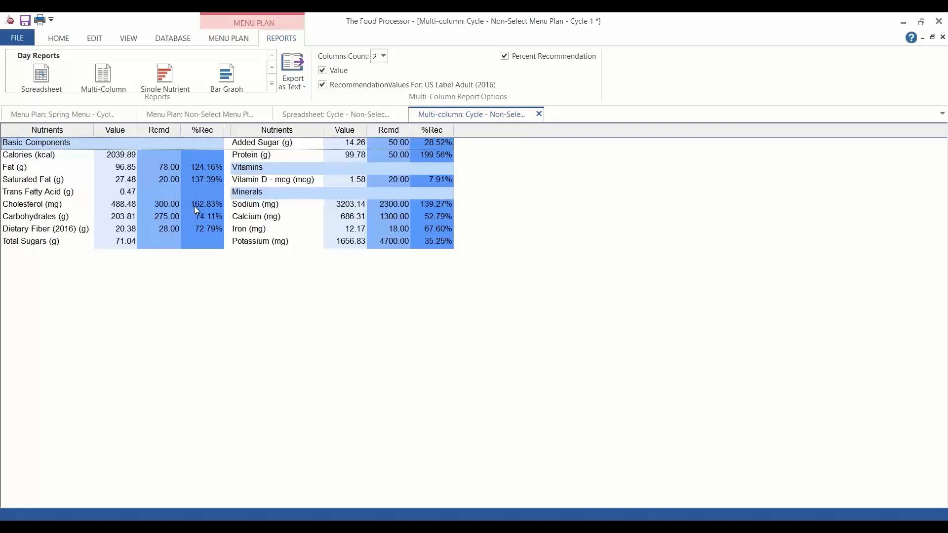
Step: Generate the Single Nutrient cycle report for Cholesterol and expand Thursday to its meals
{"action": "left_click", "coordinate": [271, 83]}
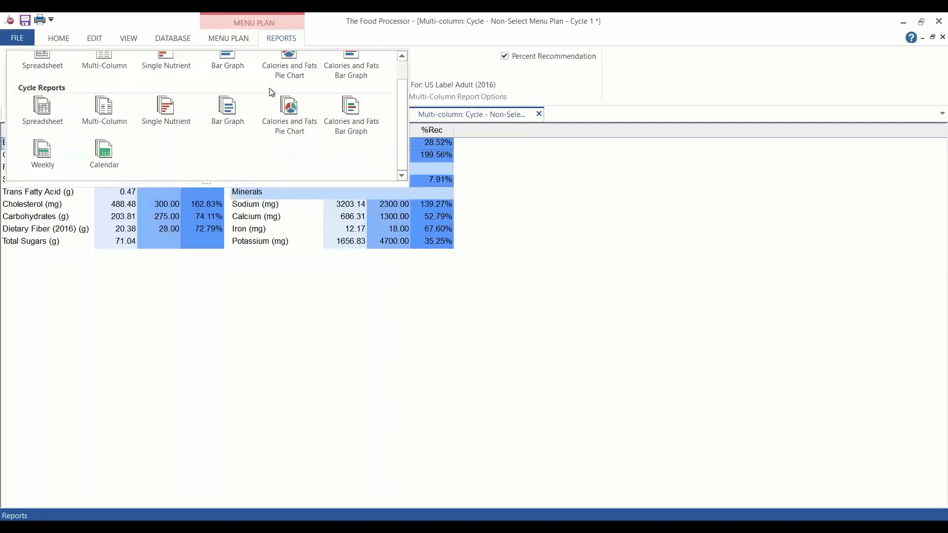
{"action": "left_click", "coordinate": [172, 116]}
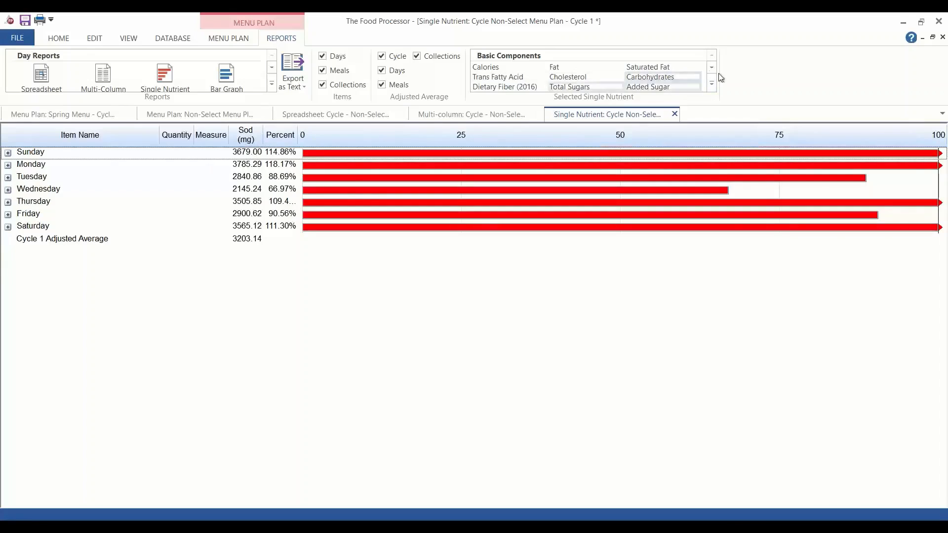
{"action": "left_click", "coordinate": [711, 84]}
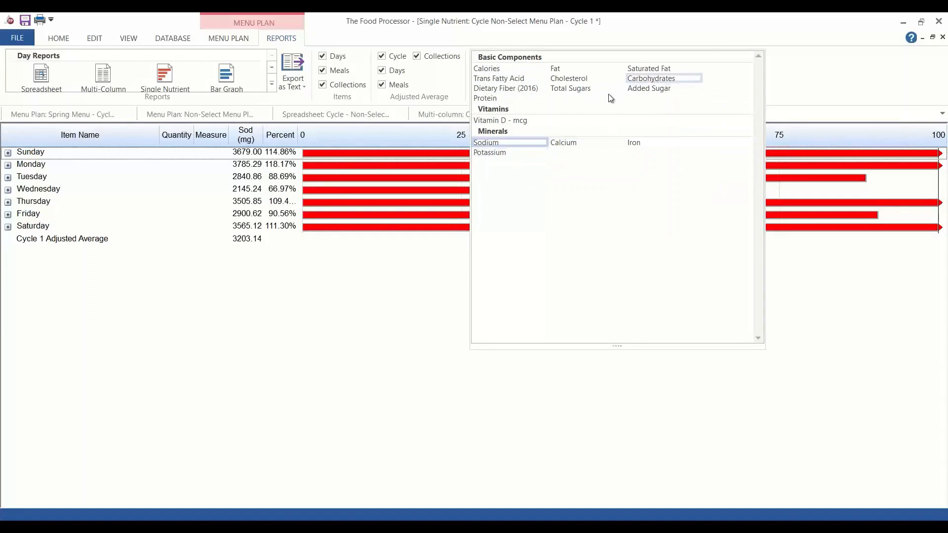
{"action": "left_click", "coordinate": [573, 79]}
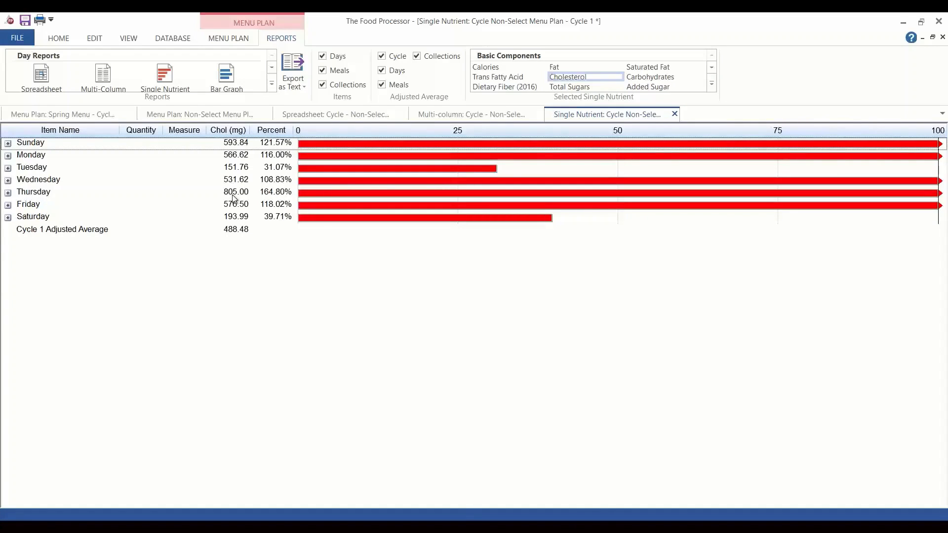
{"action": "left_click", "coordinate": [8, 192]}
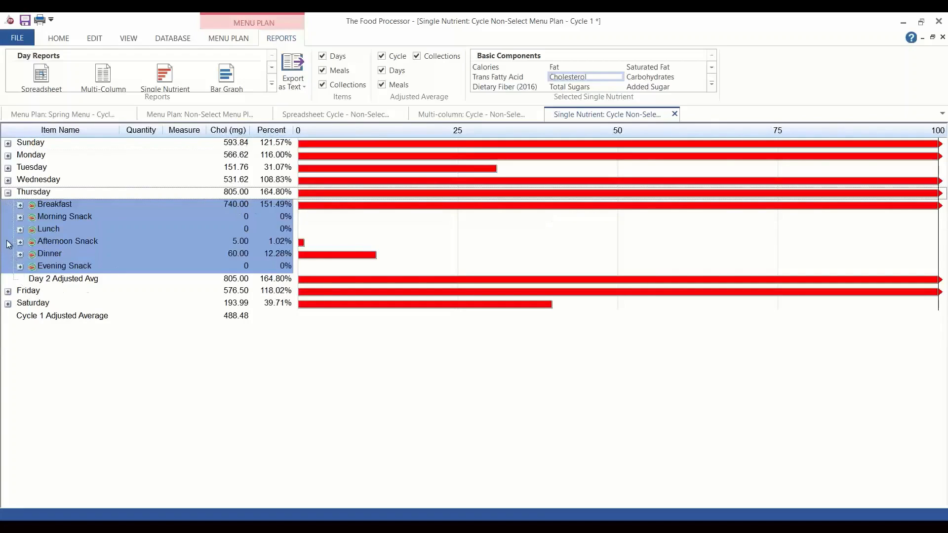
Step: Expand Thursday's Breakfast in the cholesterol report down to the individual Beverages and Entrée items
{"action": "left_click", "coordinate": [20, 204]}
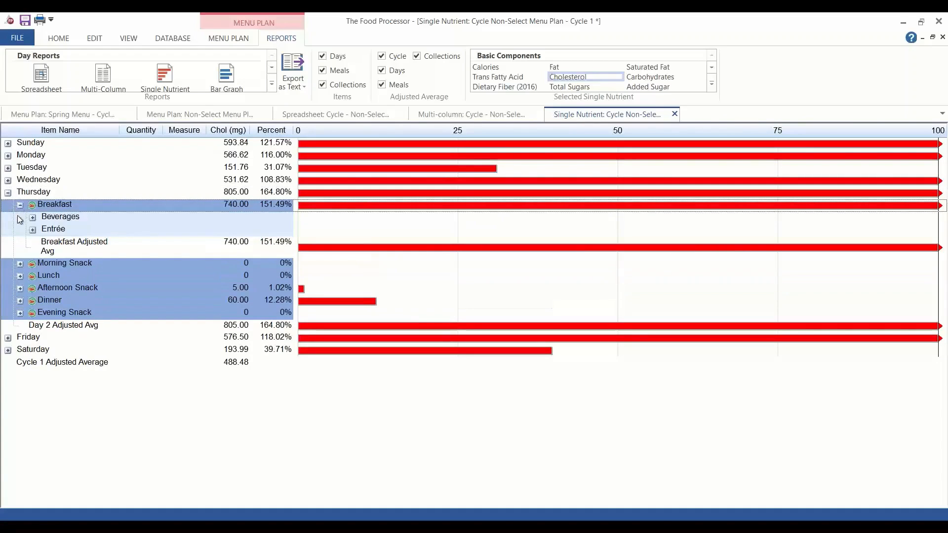
{"action": "left_click", "coordinate": [33, 217]}
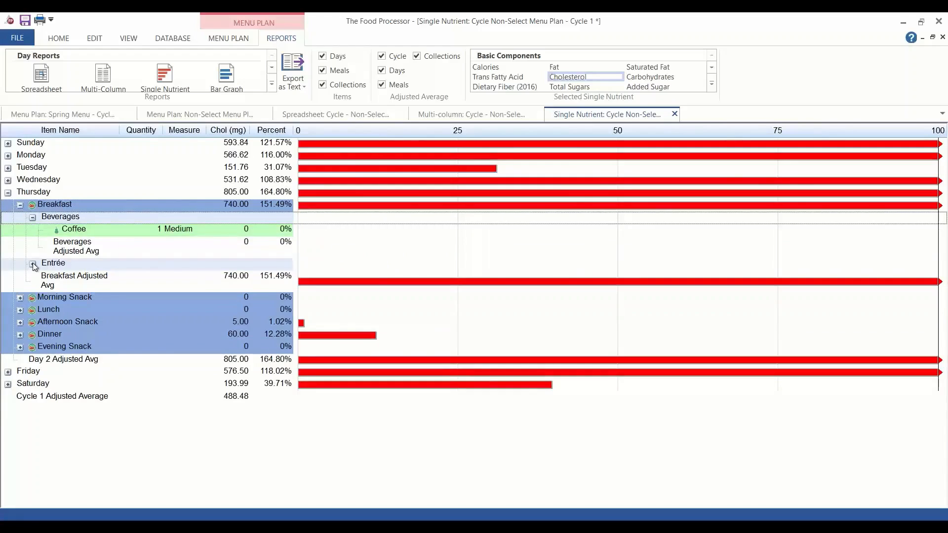
{"action": "left_click", "coordinate": [33, 263]}
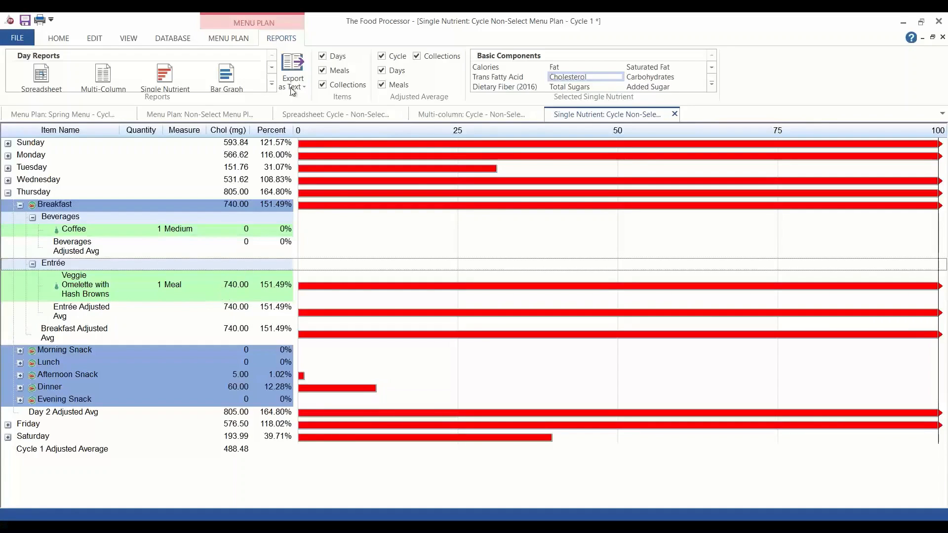
Step: Generate the Bar Graph cycle report and add the Recommendation and Percent Recommendation columns to it
{"action": "left_click", "coordinate": [271, 83]}
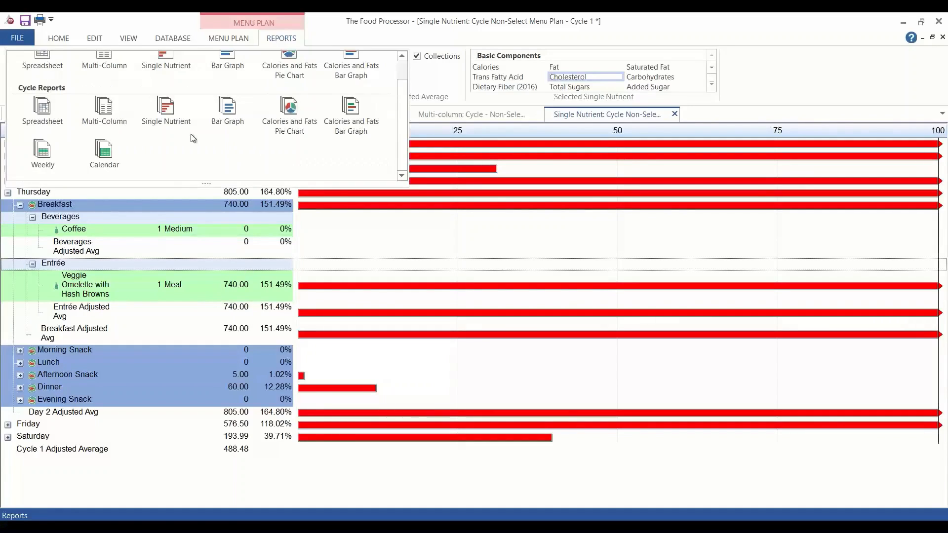
{"action": "left_click", "coordinate": [230, 113]}
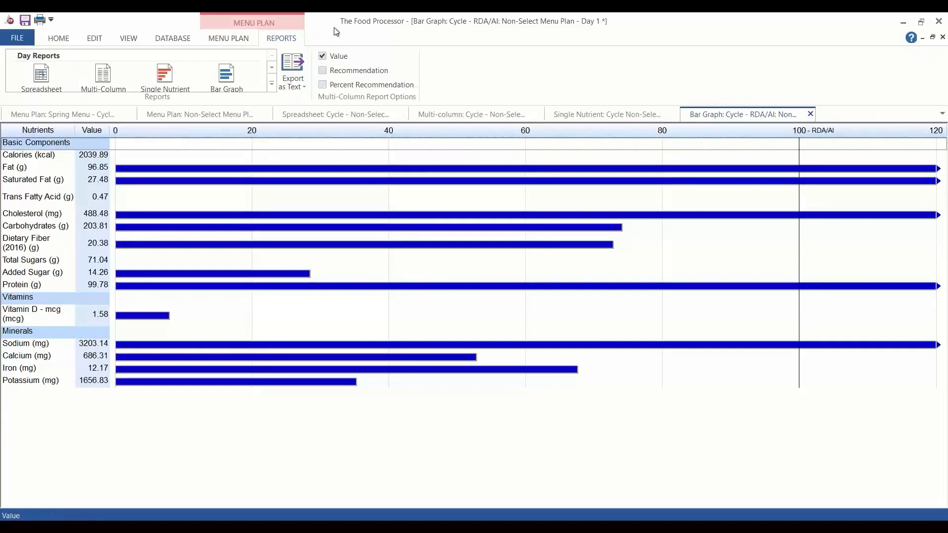
{"action": "left_click", "coordinate": [324, 72]}
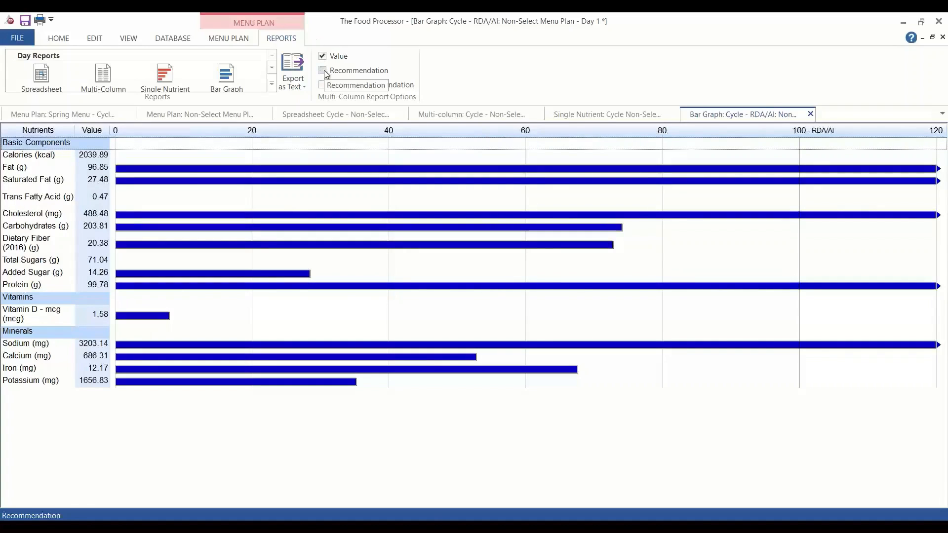
{"action": "left_click", "coordinate": [323, 86]}
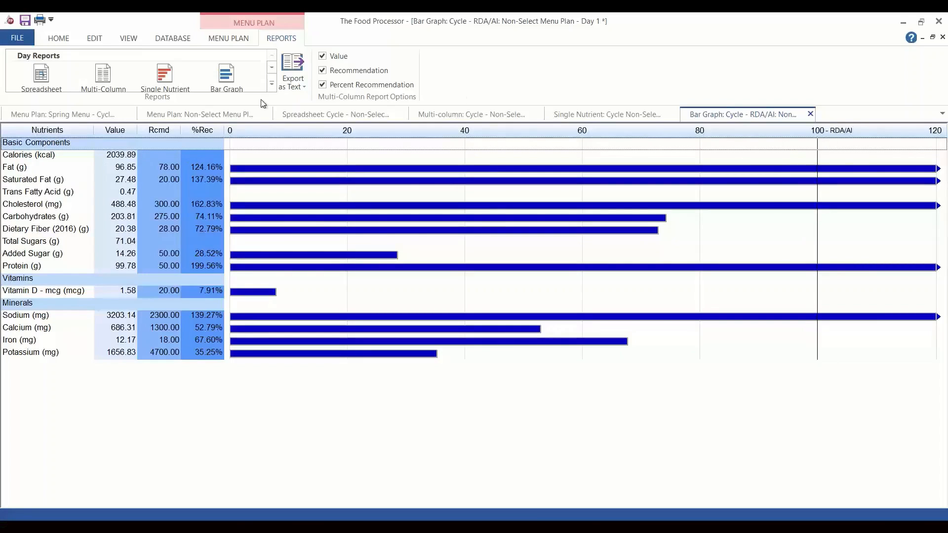
Step: Generate the Calories and Fats Pie Chart report for the whole cycle
{"action": "left_click", "coordinate": [272, 84]}
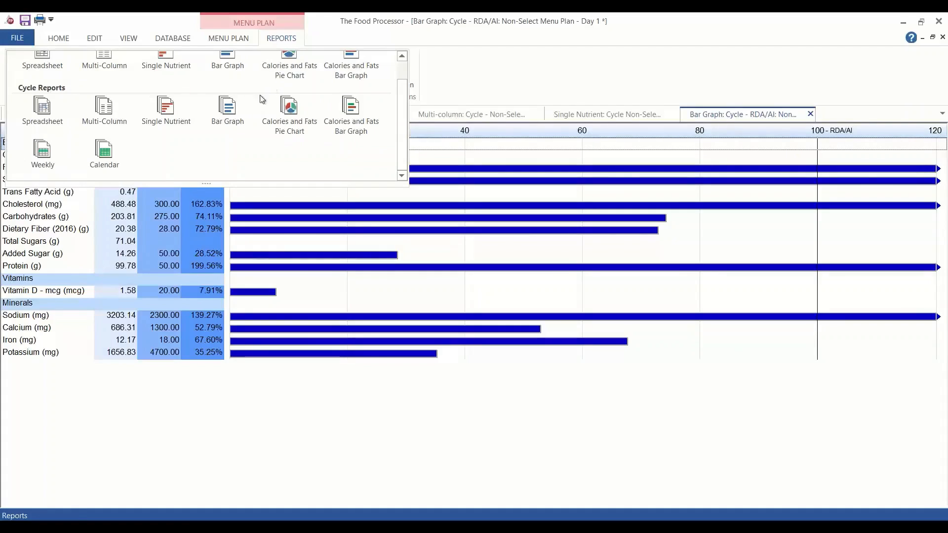
{"action": "left_click", "coordinate": [291, 118]}
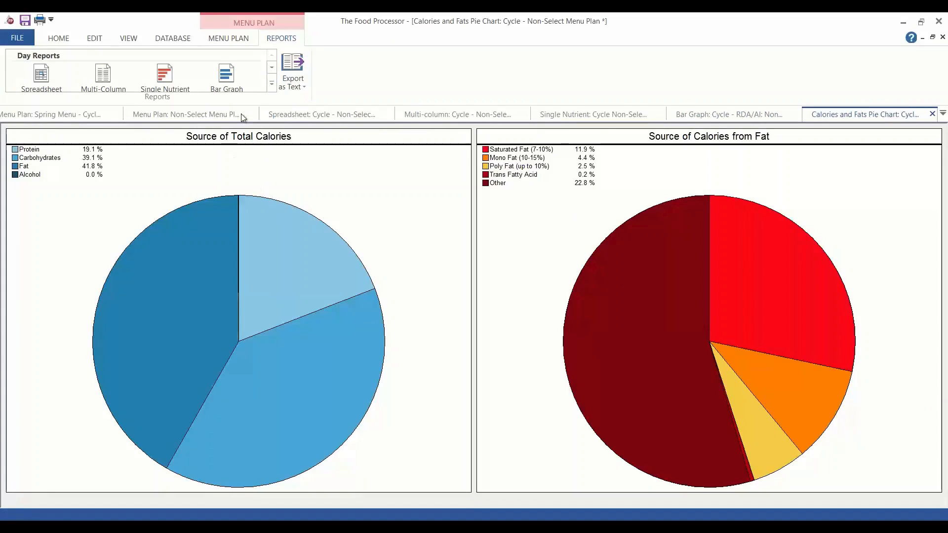
{"action": "left_click", "coordinate": [271, 83]}
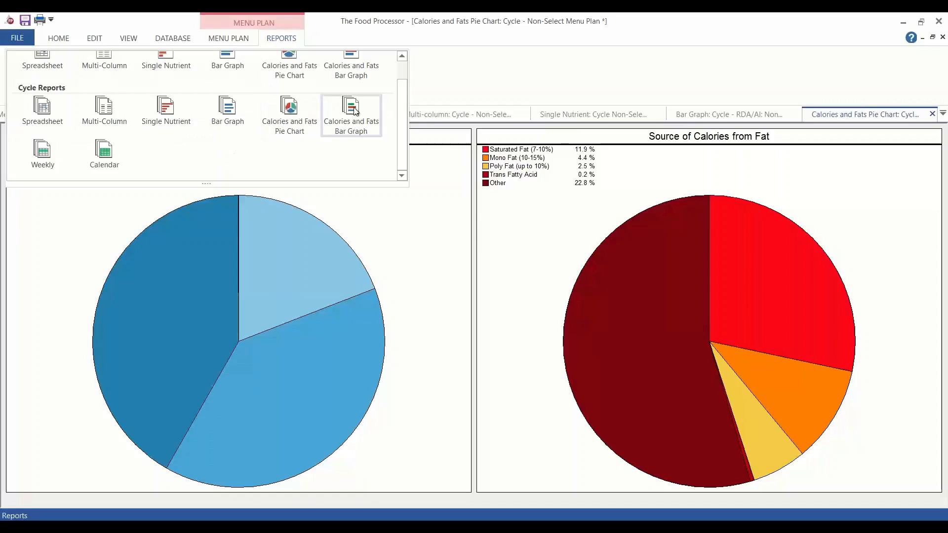
{"action": "left_click", "coordinate": [450, 158]}
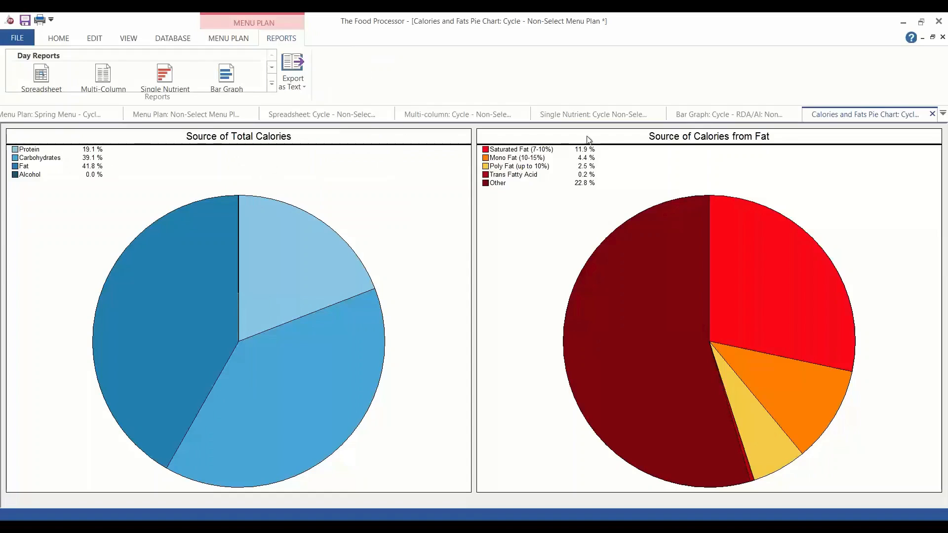
Step: Generate the Weekly cycle report and look through the meals that can be included in it
{"action": "left_click", "coordinate": [271, 83]}
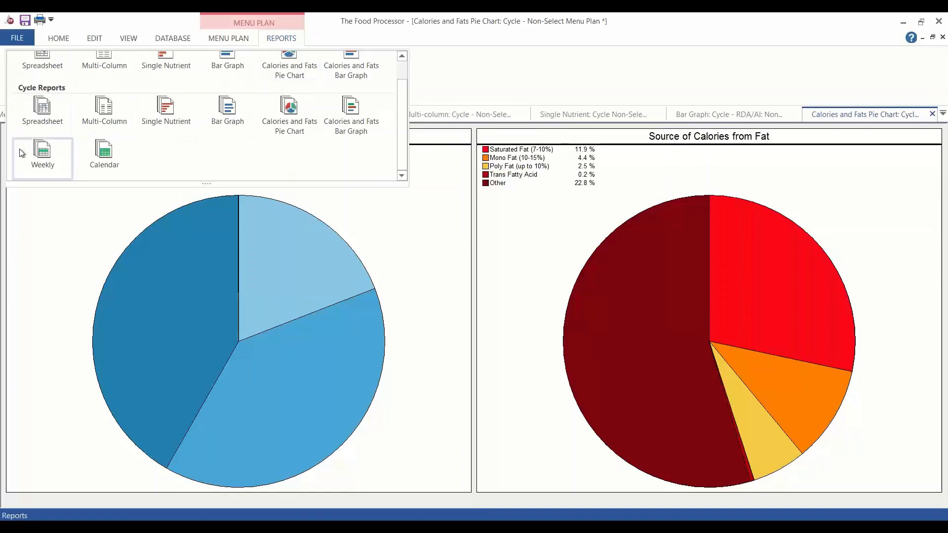
{"action": "left_click", "coordinate": [44, 151]}
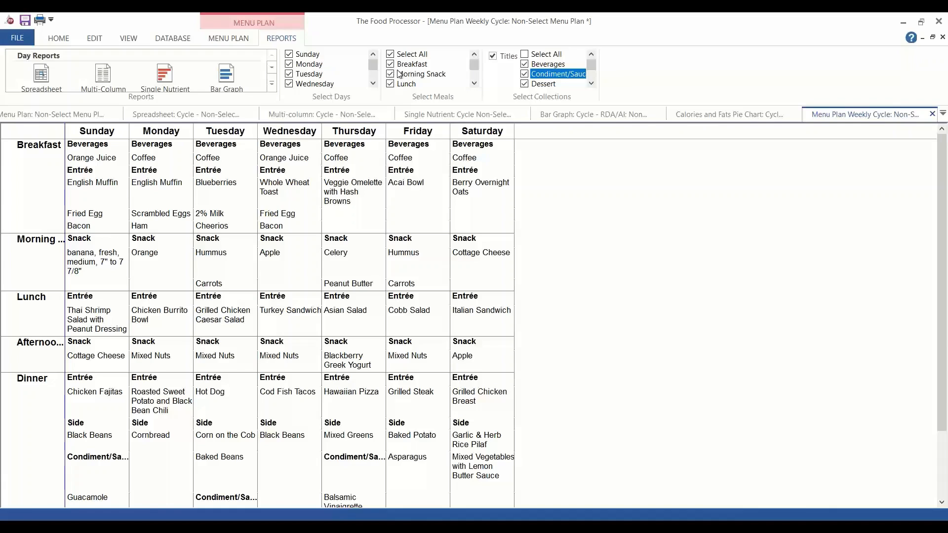
{"action": "left_click_drag", "start_coordinate": [474, 66], "coordinate": [472, 79]}
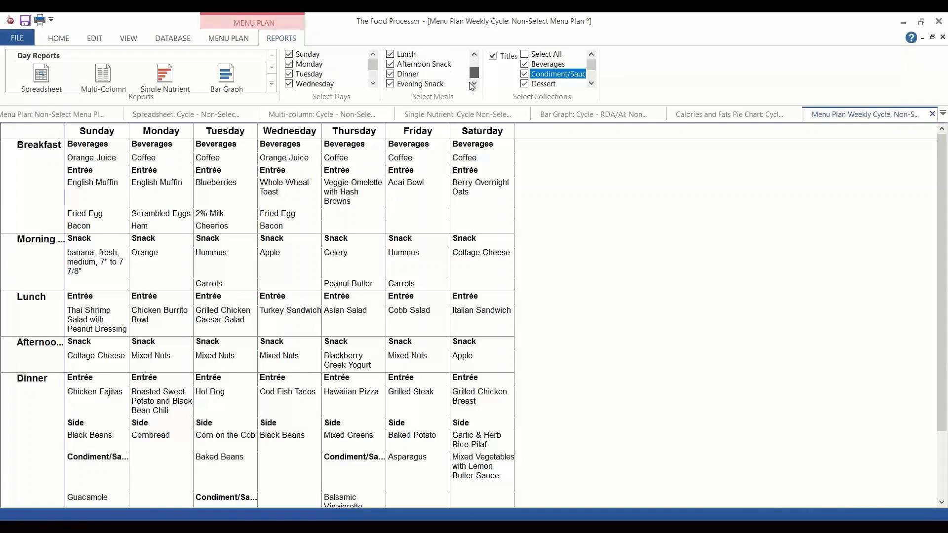
{"action": "scroll", "coordinate": [410, 74], "scroll_direction": "up", "scroll_amount": 2}
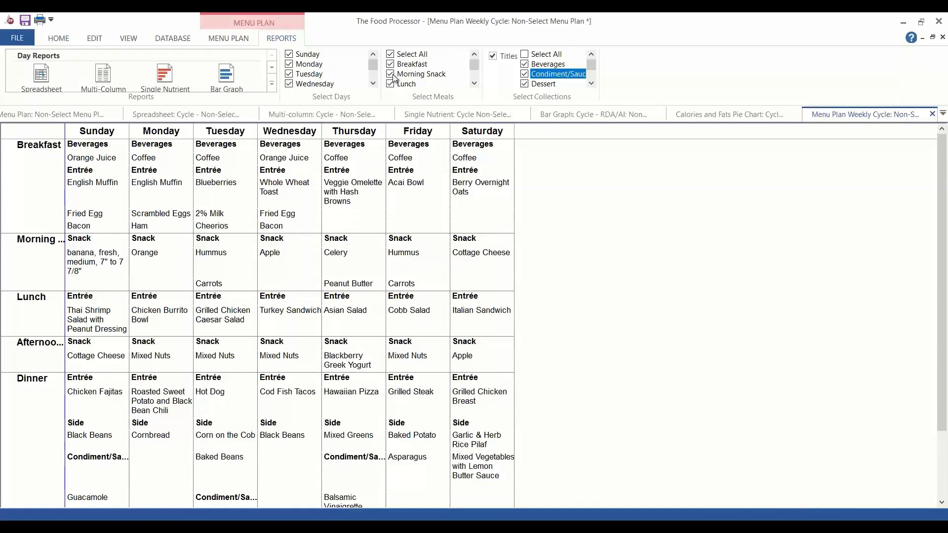
Step: Limit the weekly report to Breakfast only, and try it without the collection titles before showing them again
{"action": "left_click", "coordinate": [389, 54]}
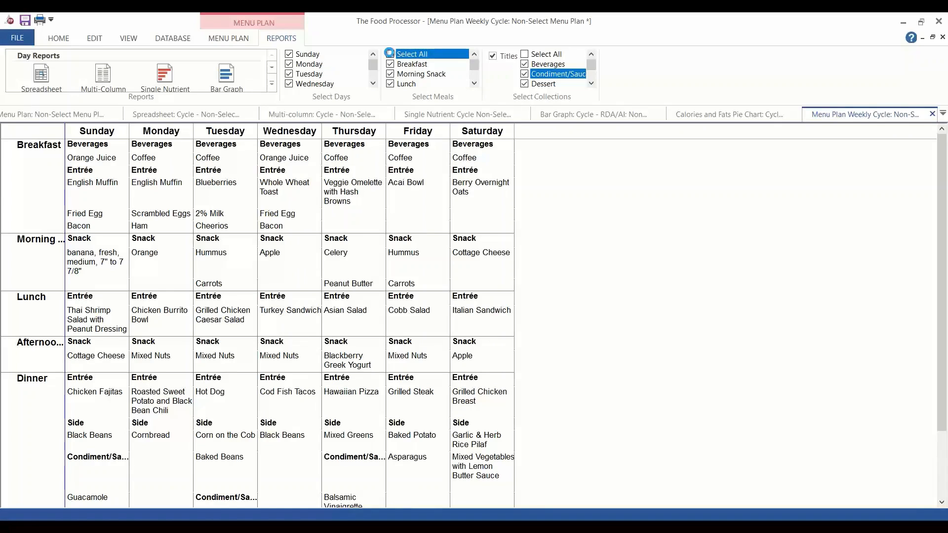
{"action": "left_click", "coordinate": [390, 64]}
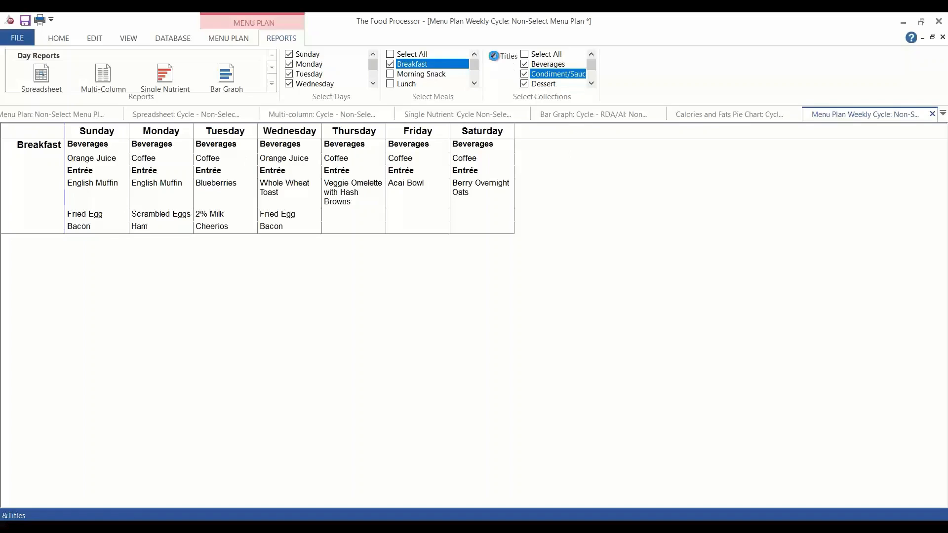
{"action": "left_click", "coordinate": [493, 56]}
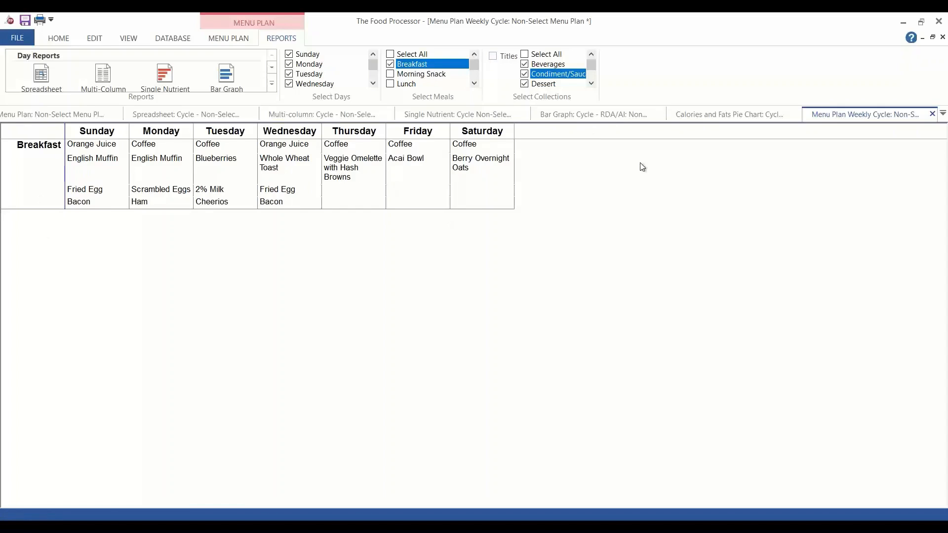
{"action": "left_click", "coordinate": [493, 56]}
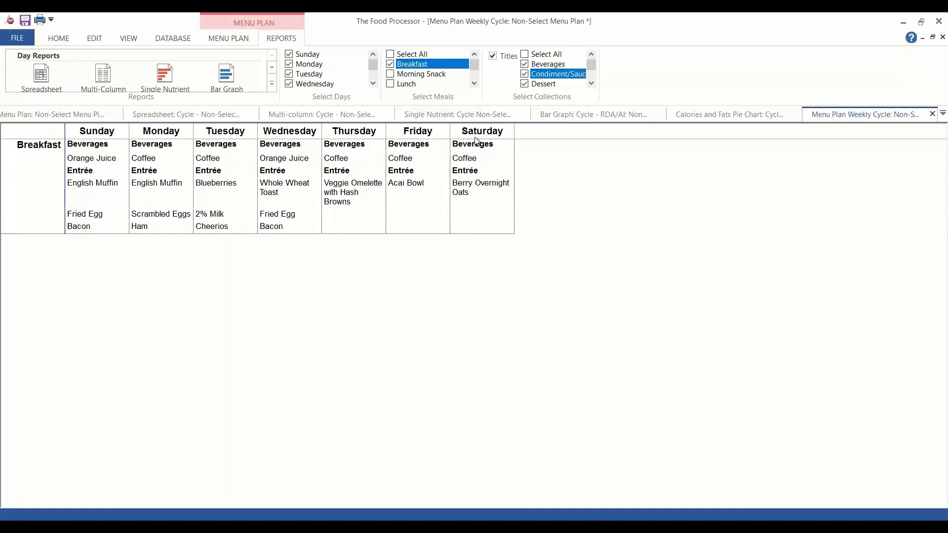
Step: Try the weekly report without the Beverages collection, then restore Beverages and all meals
{"action": "left_click", "coordinate": [526, 65]}
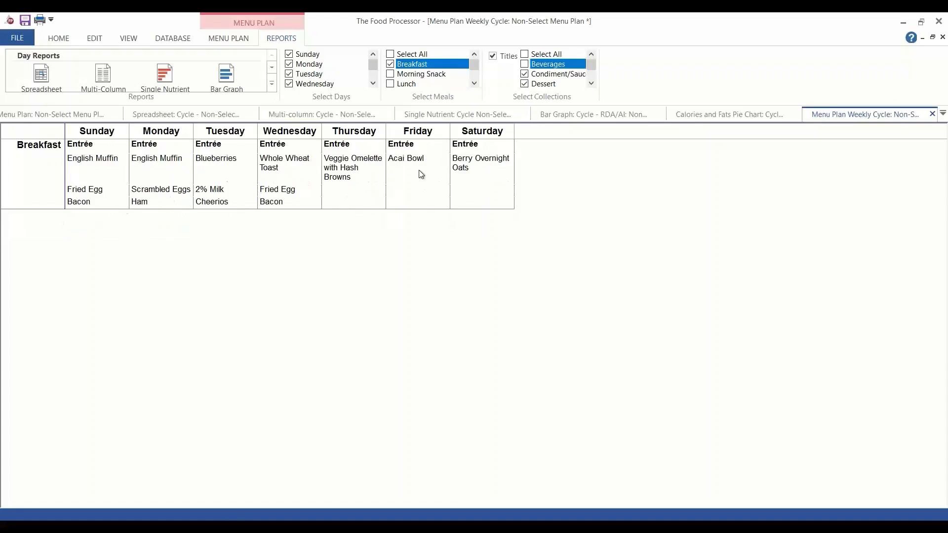
{"action": "left_click", "coordinate": [523, 64]}
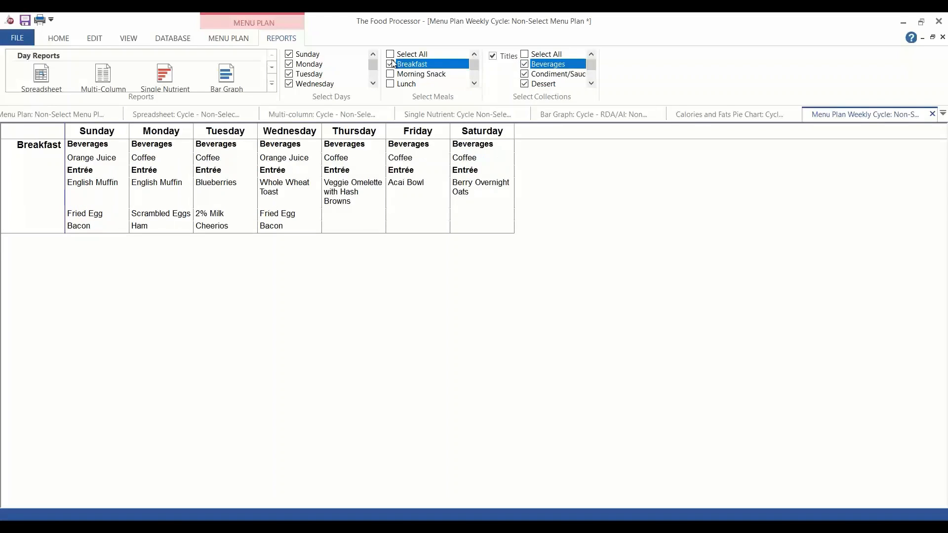
{"action": "left_click", "coordinate": [391, 54]}
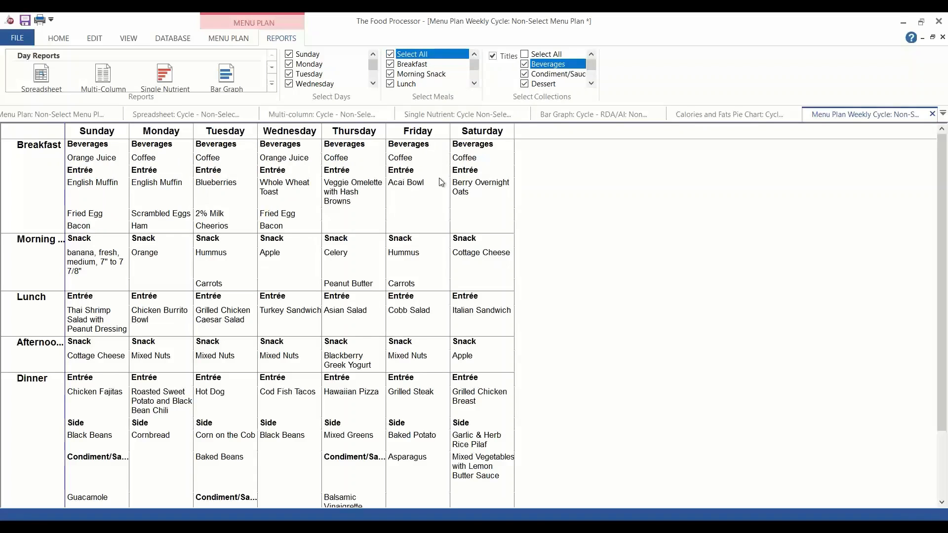
{"action": "scroll", "coordinate": [567, 218], "scroll_direction": "down", "scroll_amount": 3}
{"action": "scroll", "coordinate": [567, 219], "scroll_direction": "up", "scroll_amount": 3}
Step: Open the print preview of the weekly cycle report and examine how its food names appear on the first page
{"action": "left_click", "coordinate": [57, 39]}
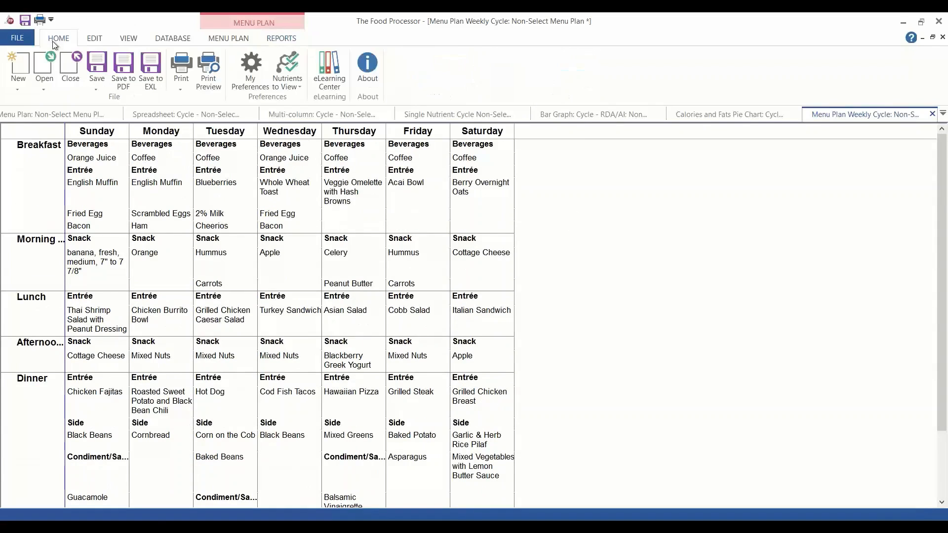
{"action": "left_click", "coordinate": [206, 79]}
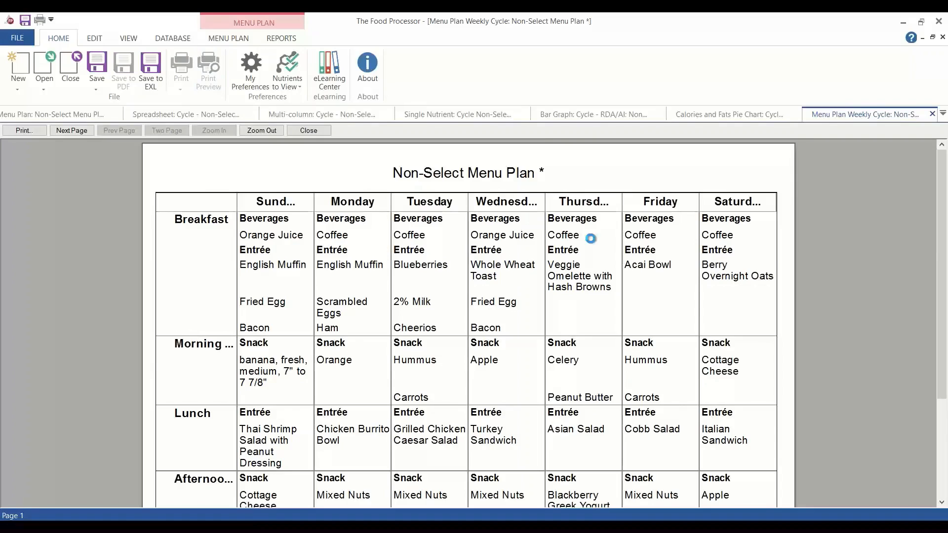
{"action": "scroll", "coordinate": [590, 238], "scroll_direction": "down", "scroll_amount": 3}
{"action": "scroll", "coordinate": [596, 246], "scroll_direction": "up", "scroll_amount": 3}
{"action": "scroll", "coordinate": [598, 247], "scroll_direction": "down", "scroll_amount": 3}
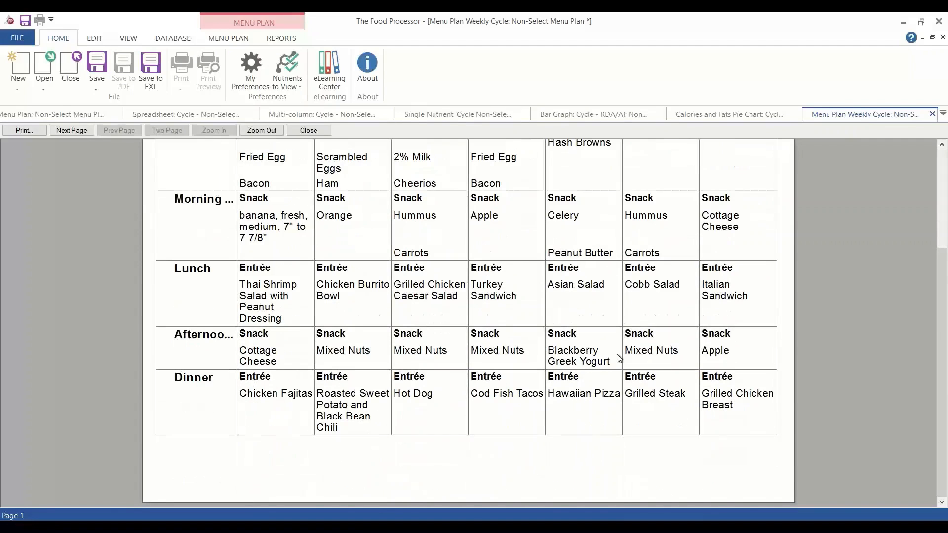
{"action": "scroll", "coordinate": [619, 355], "scroll_direction": "up", "scroll_amount": 3}
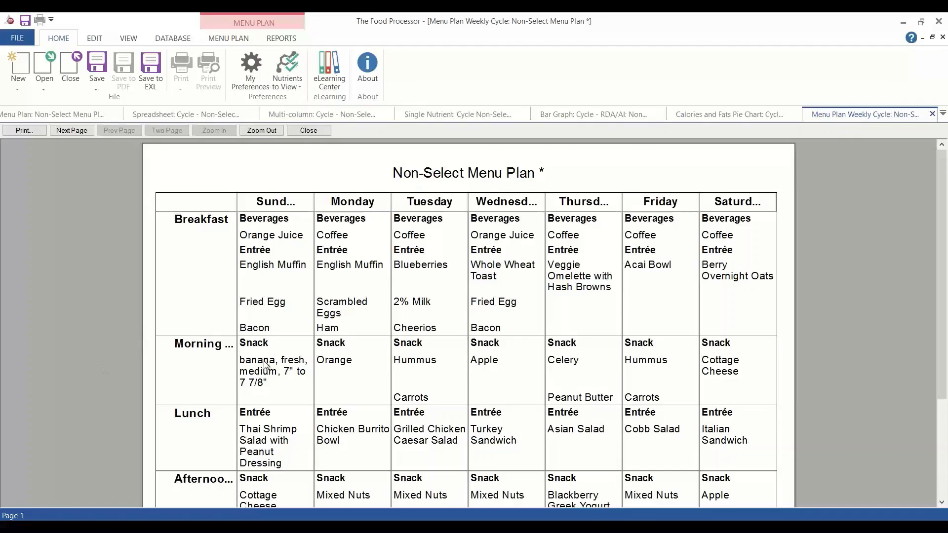
{"action": "scroll", "coordinate": [265, 365], "scroll_direction": "down", "scroll_amount": 3}
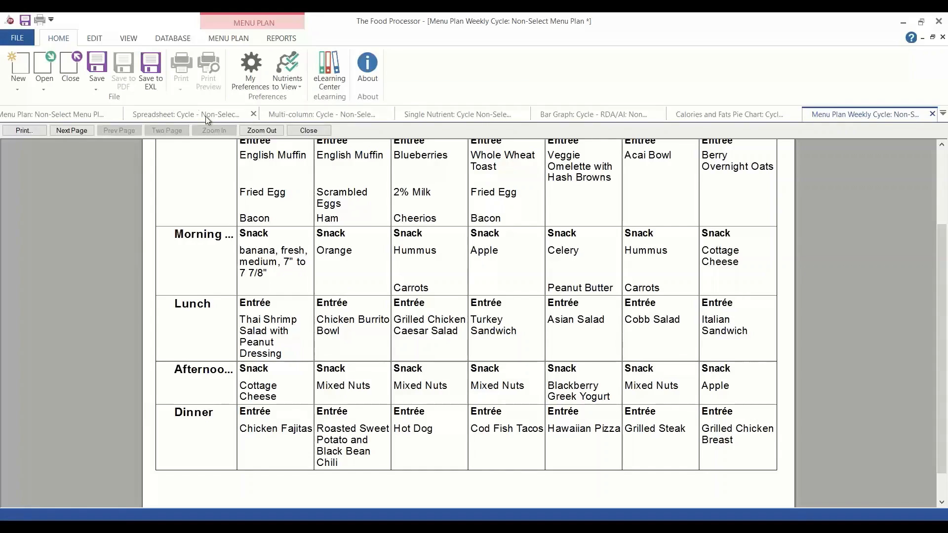
{"action": "scroll", "coordinate": [259, 227], "scroll_direction": "up", "scroll_amount": 3}
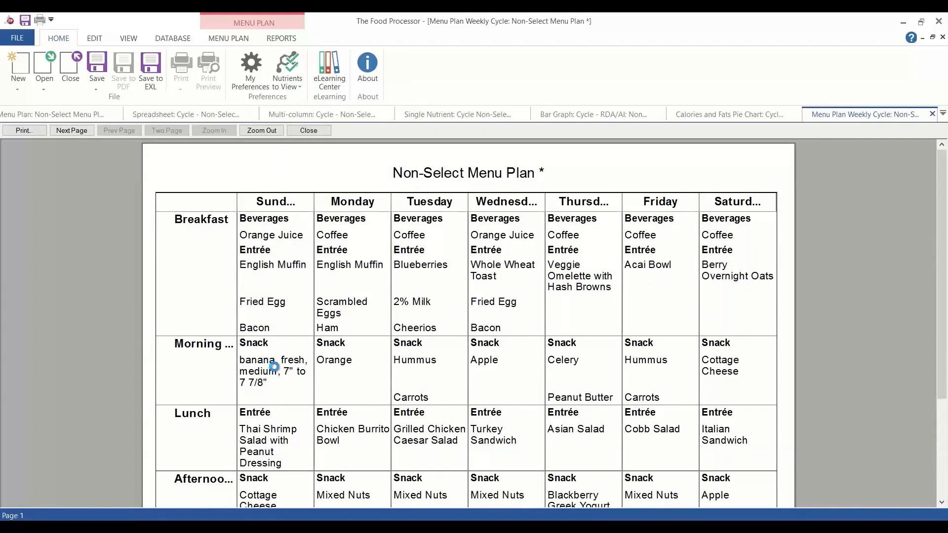
Step: Return to the Non-Select Menu Plan's Cycle 1 view and expand all of its meals
{"action": "left_click", "coordinate": [64, 114]}
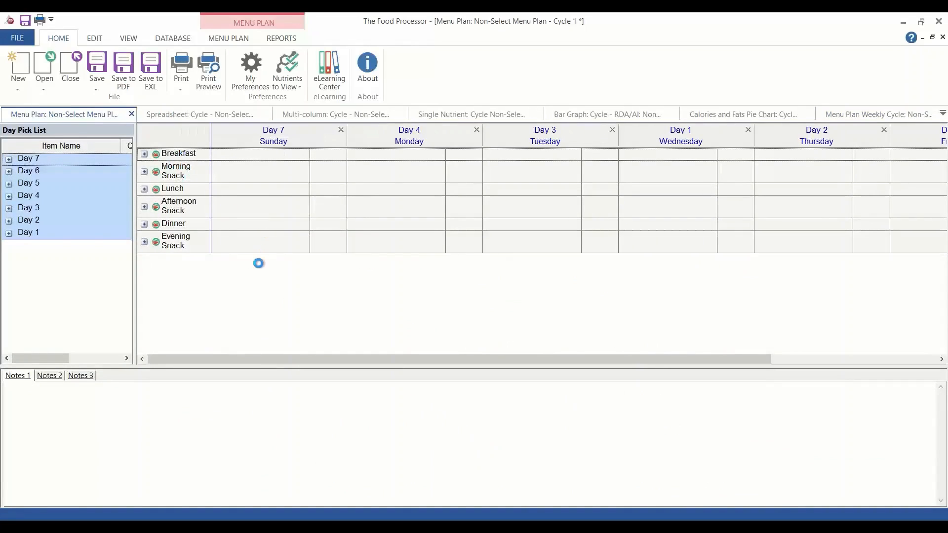
{"action": "right_click", "coordinate": [269, 300]}
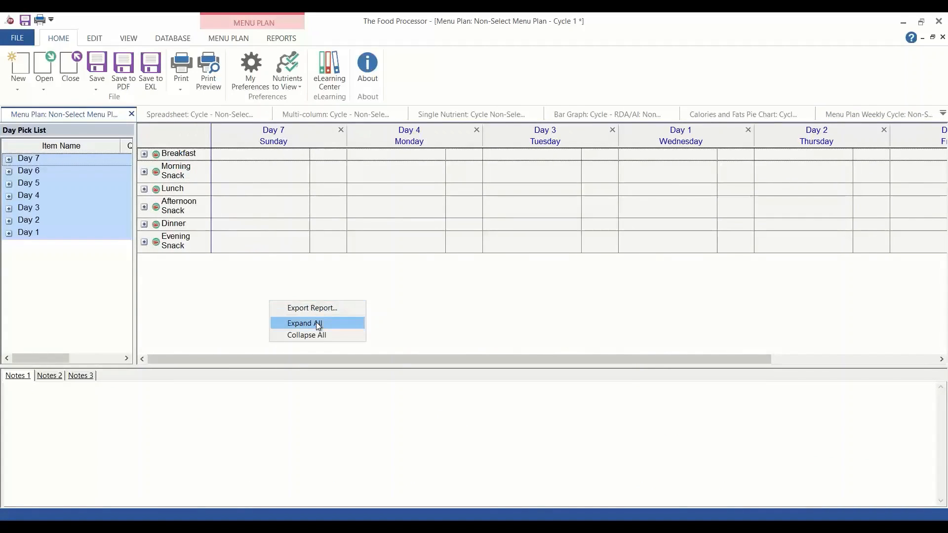
{"action": "left_click", "coordinate": [317, 323]}
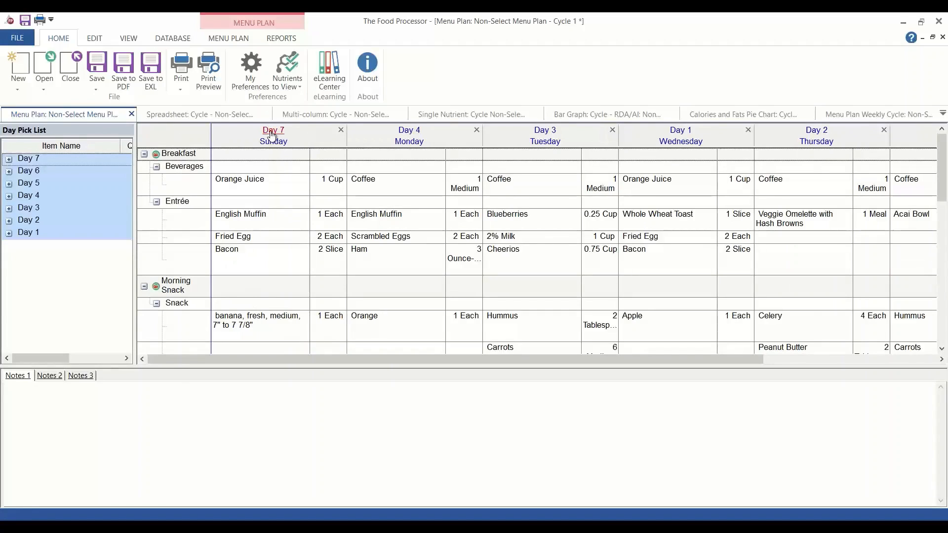
Step: Open the banana ingredient from Day 7's Morning Snack as its own document
{"action": "left_click", "coordinate": [272, 132]}
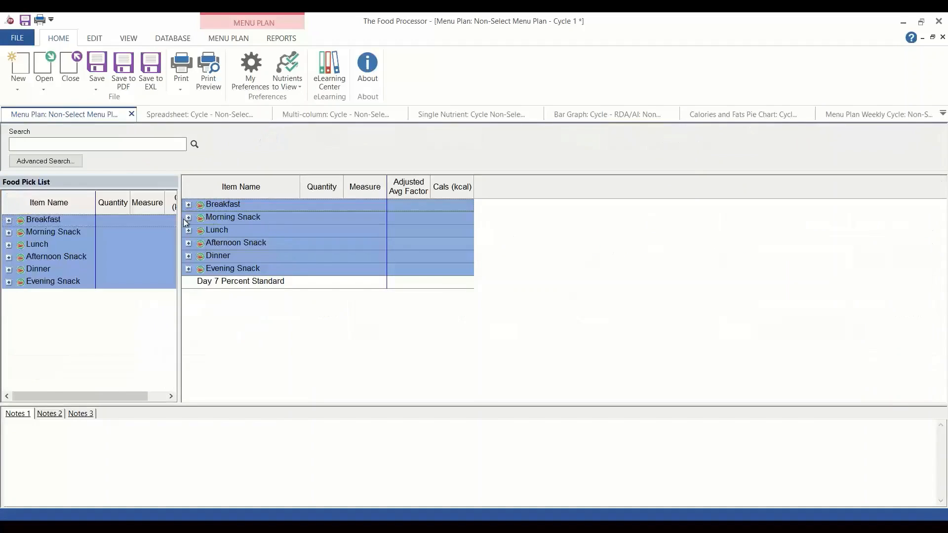
{"action": "left_click", "coordinate": [188, 217]}
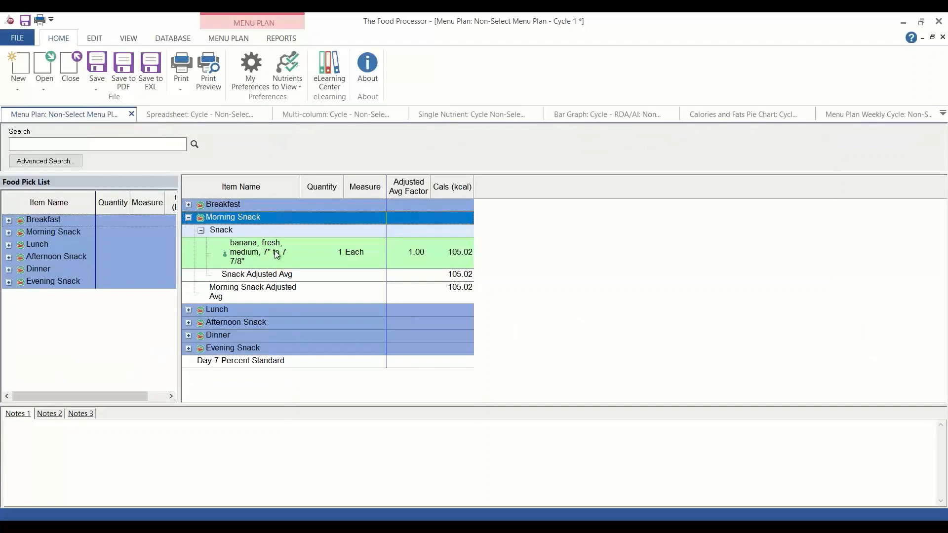
{"action": "right_click", "coordinate": [274, 251]}
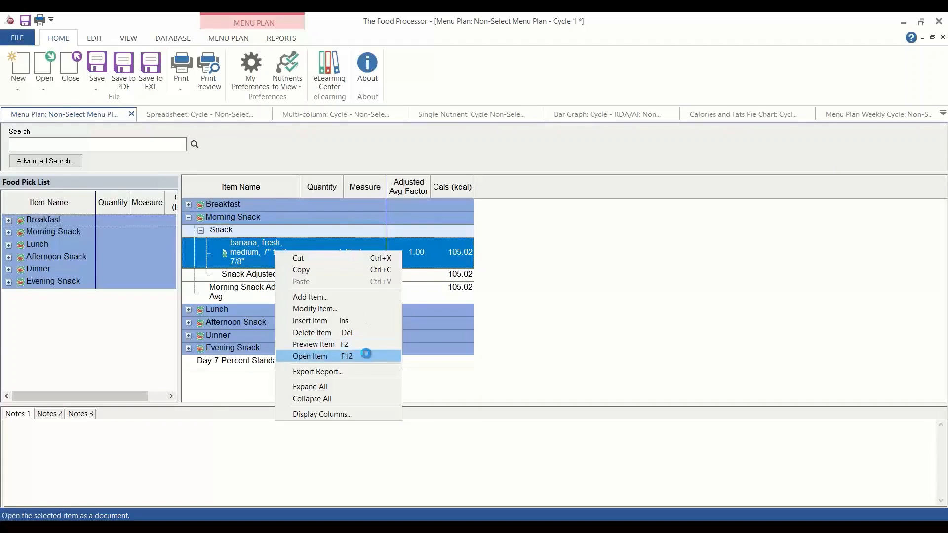
{"action": "left_click", "coordinate": [365, 353]}
Step: Give the banana ingredient the common name "Banana", then close it, saving the changes with a blank audit comment
{"action": "left_click", "coordinate": [214, 222]}
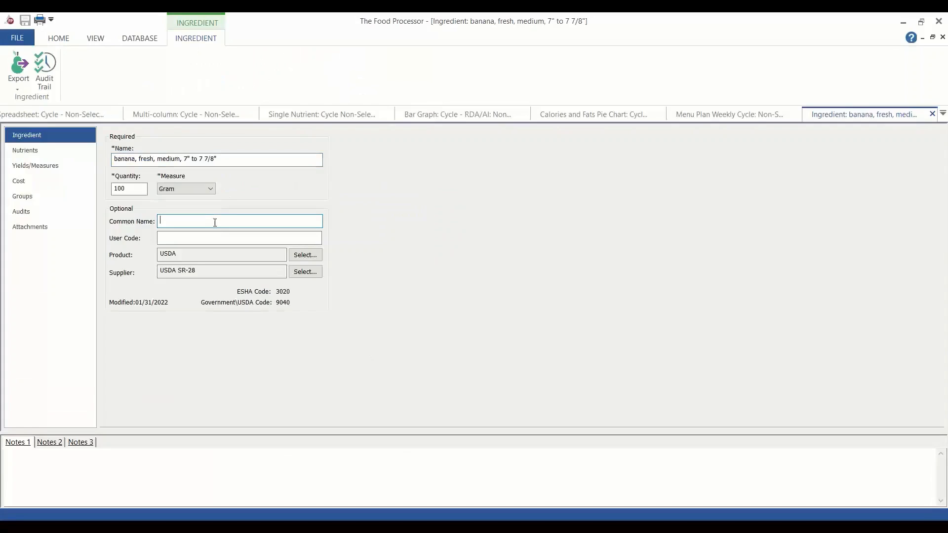
{"action": "type", "text": "Banana"}
{"action": "left_click", "coordinate": [932, 115]}
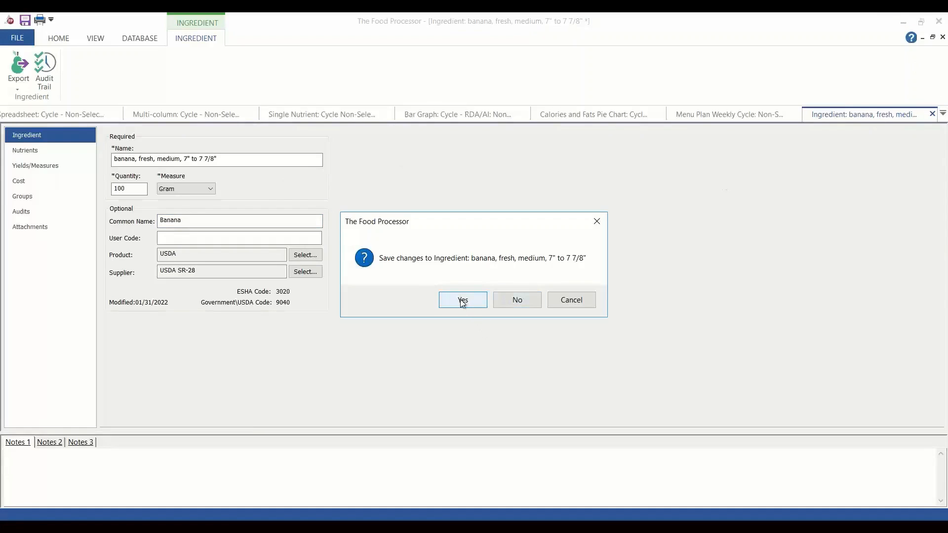
{"action": "left_click", "coordinate": [462, 302]}
{"action": "left_click", "coordinate": [517, 319]}
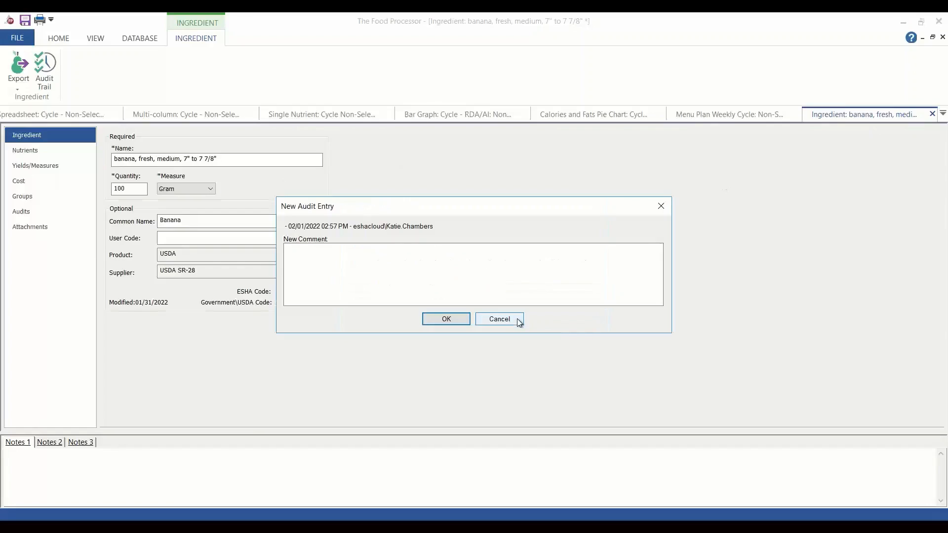
{"action": "left_click", "coordinate": [446, 319]}
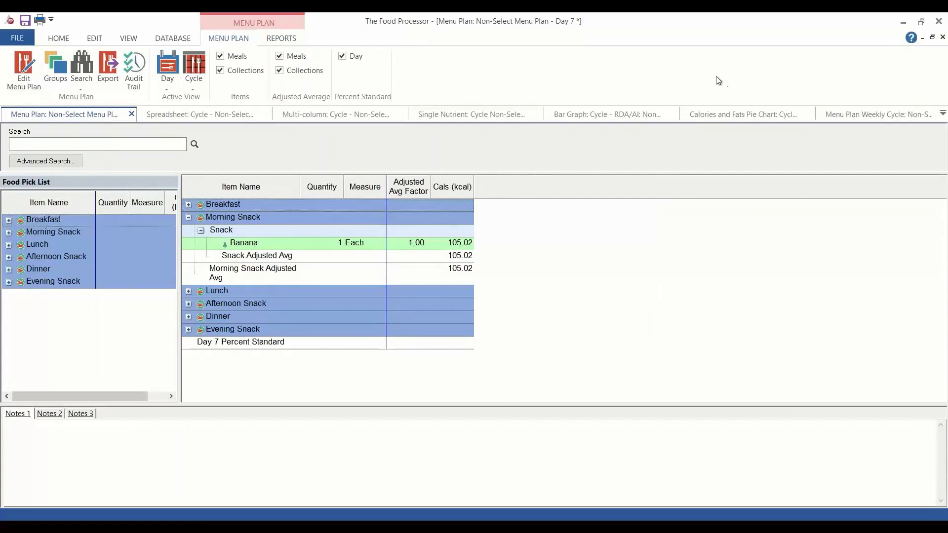
Step: Save the weekly cycle report so it refreshes with the banana's common name
{"action": "left_click", "coordinate": [842, 113]}
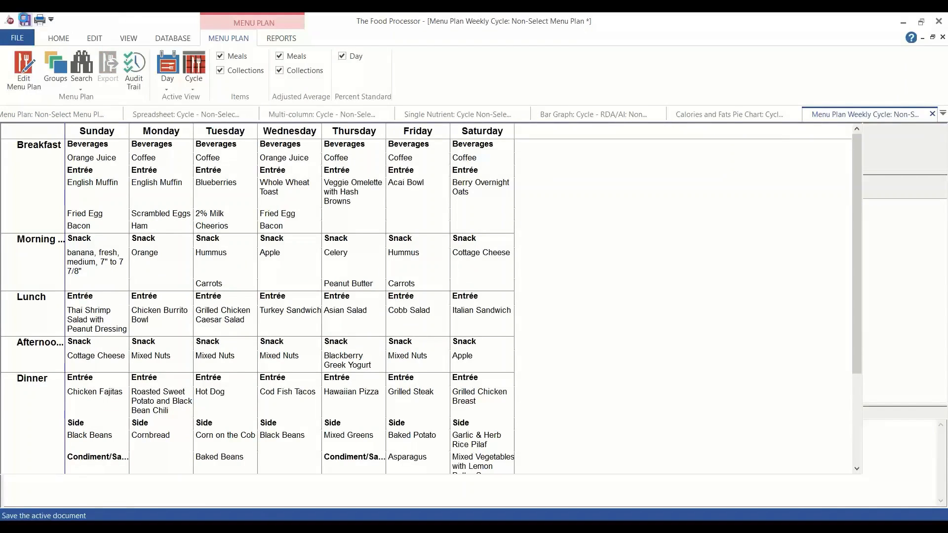
{"action": "left_click", "coordinate": [25, 20]}
{"action": "left_click", "coordinate": [441, 319]}
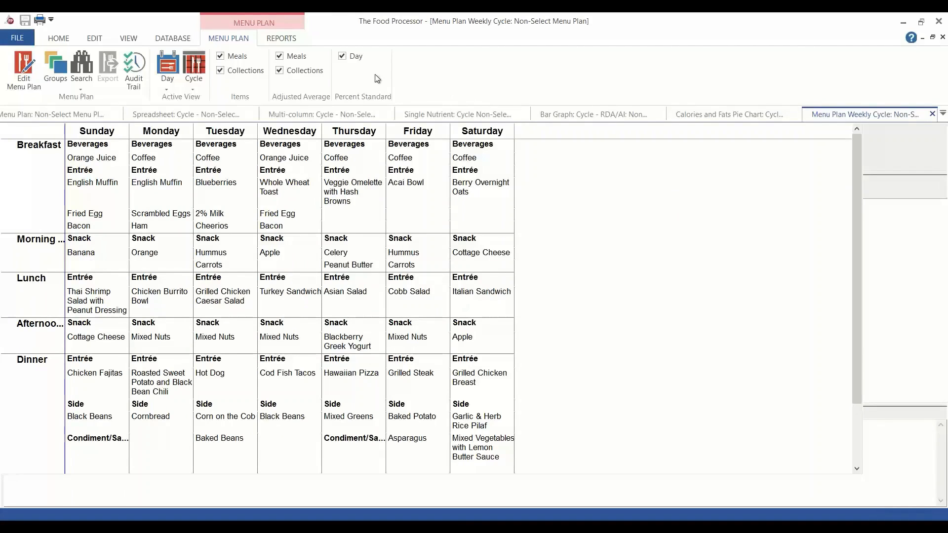
Step: Generate the Calendar cycle report and compare it with the weekly cycle report
{"action": "left_click", "coordinate": [294, 34]}
{"action": "left_click", "coordinate": [272, 83]}
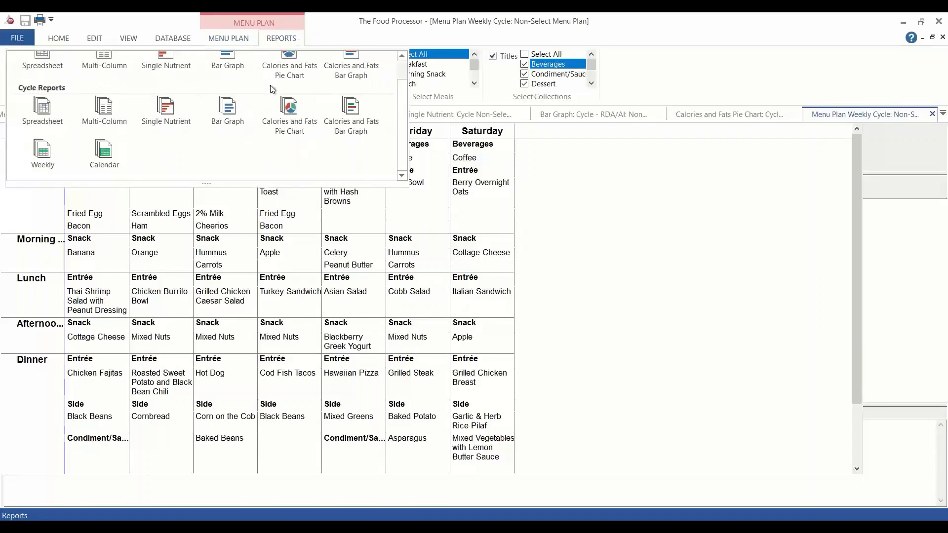
{"action": "left_click", "coordinate": [108, 158]}
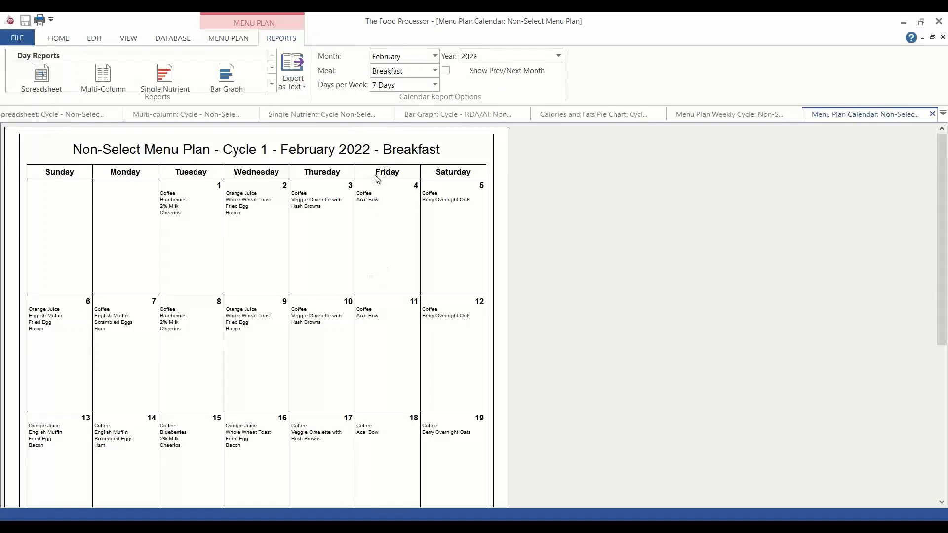
{"action": "left_click", "coordinate": [709, 113]}
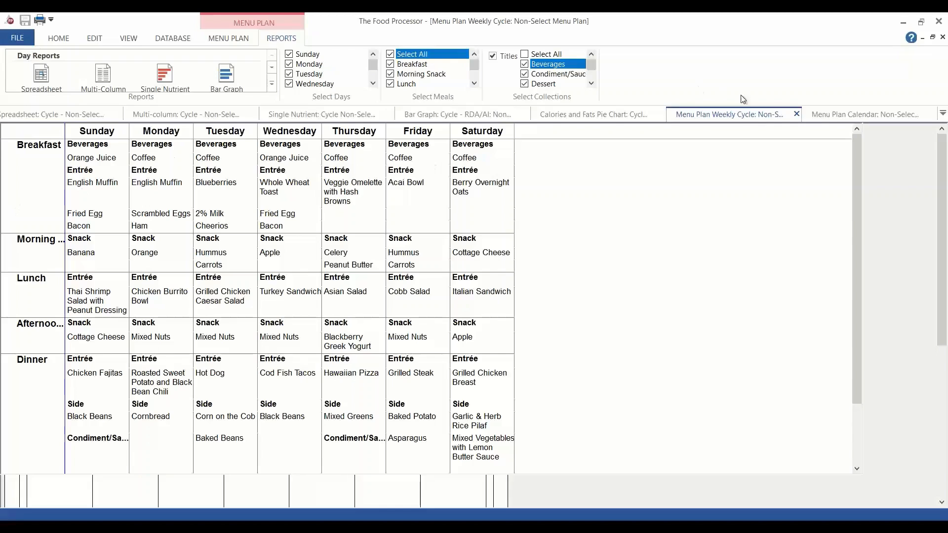
{"action": "left_click", "coordinate": [816, 113]}
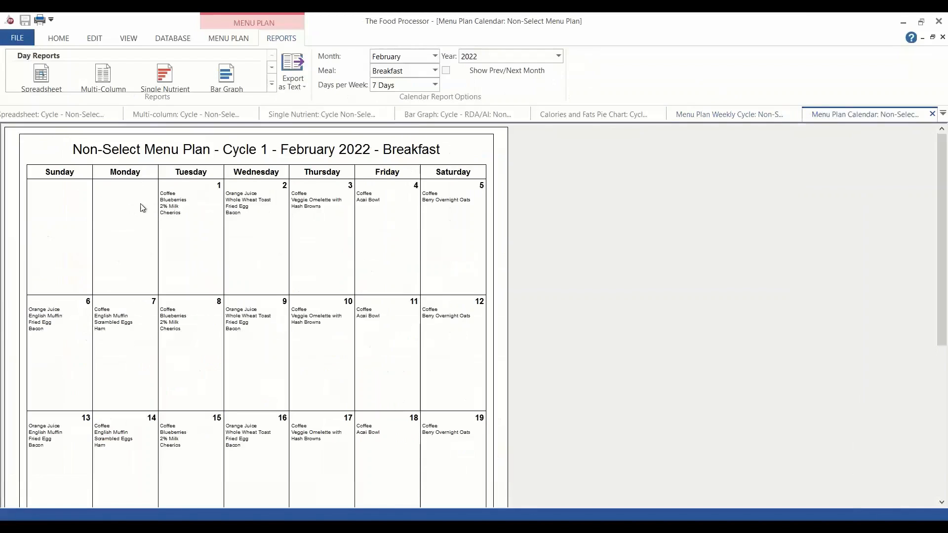
Step: Set the calendar report to March with 5 days per week
{"action": "left_click", "coordinate": [434, 56]}
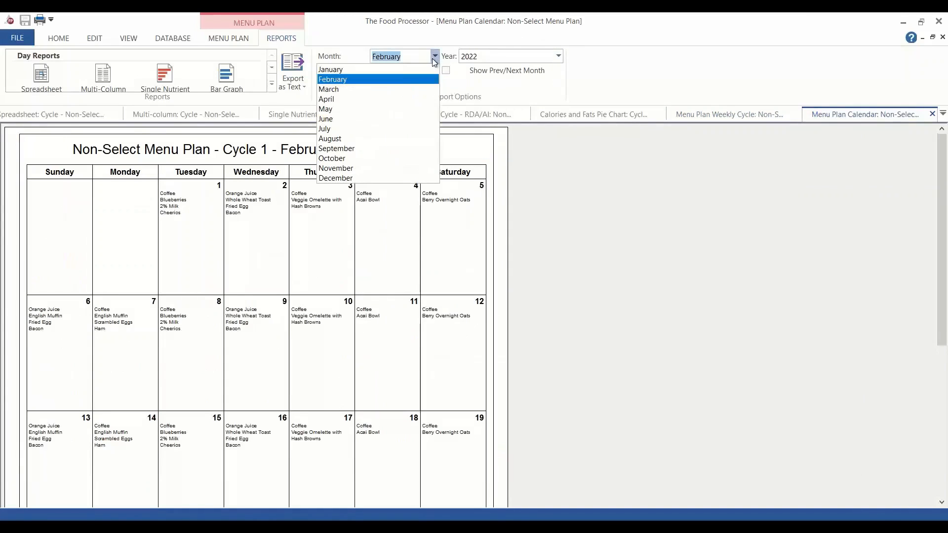
{"action": "left_click", "coordinate": [402, 89]}
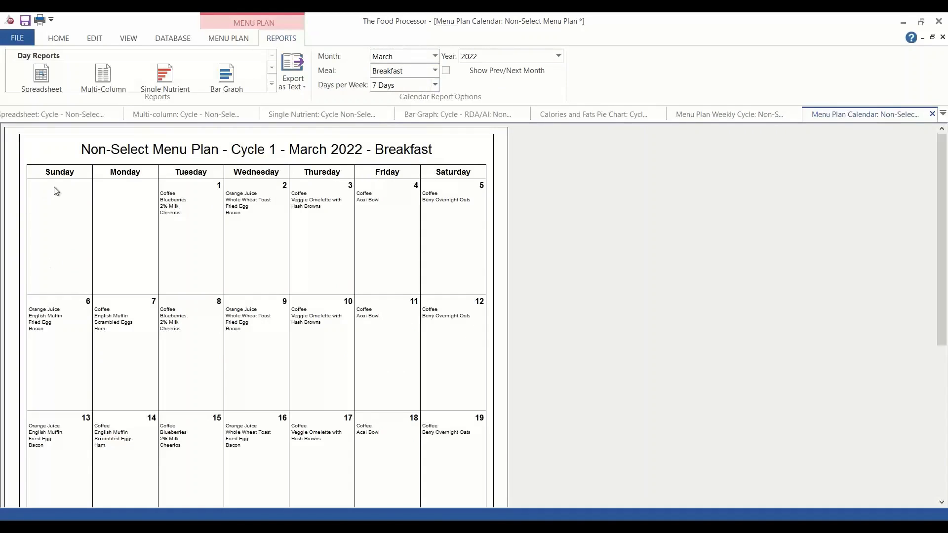
{"action": "left_click", "coordinate": [433, 84]}
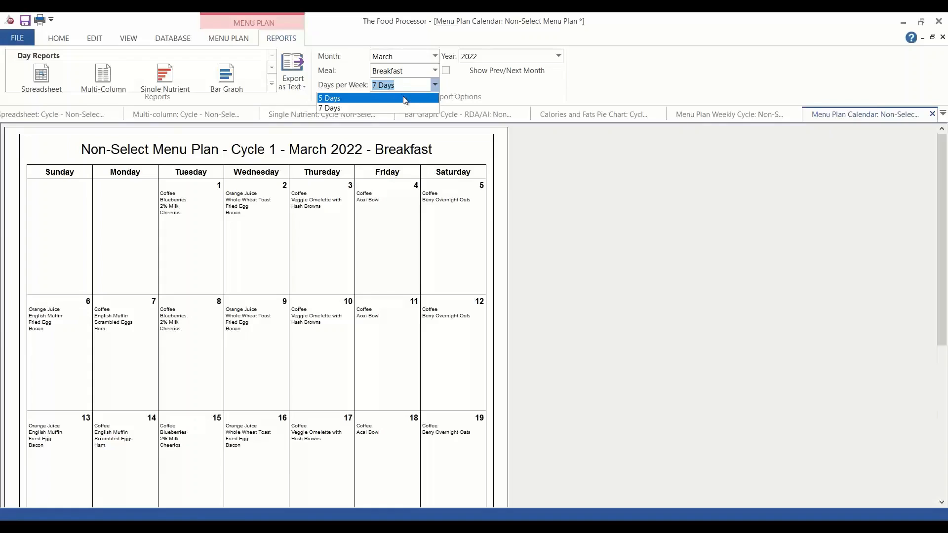
{"action": "left_click", "coordinate": [401, 94]}
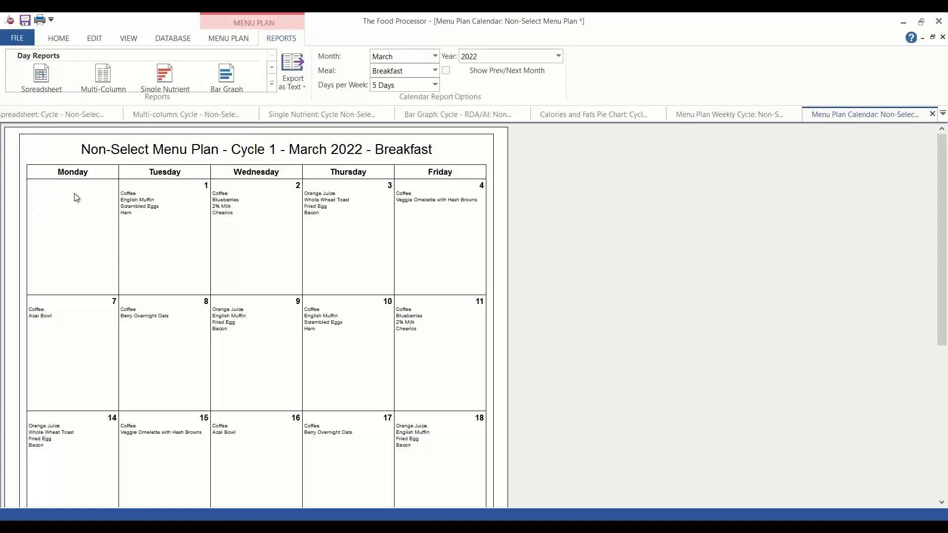
Step: Try showing the previous and next month's days on the calendar, hide them again, and view the available meal choices
{"action": "left_click", "coordinate": [446, 71]}
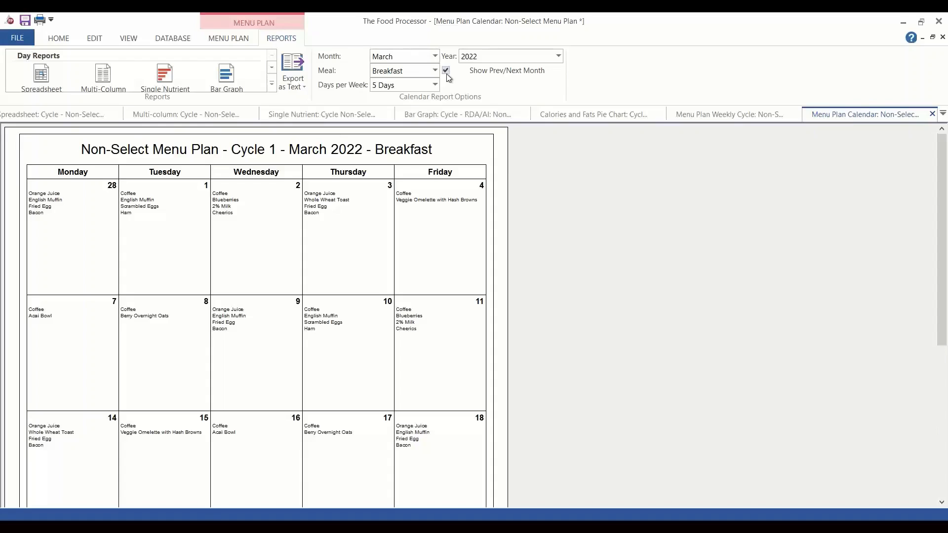
{"action": "left_click", "coordinate": [447, 71]}
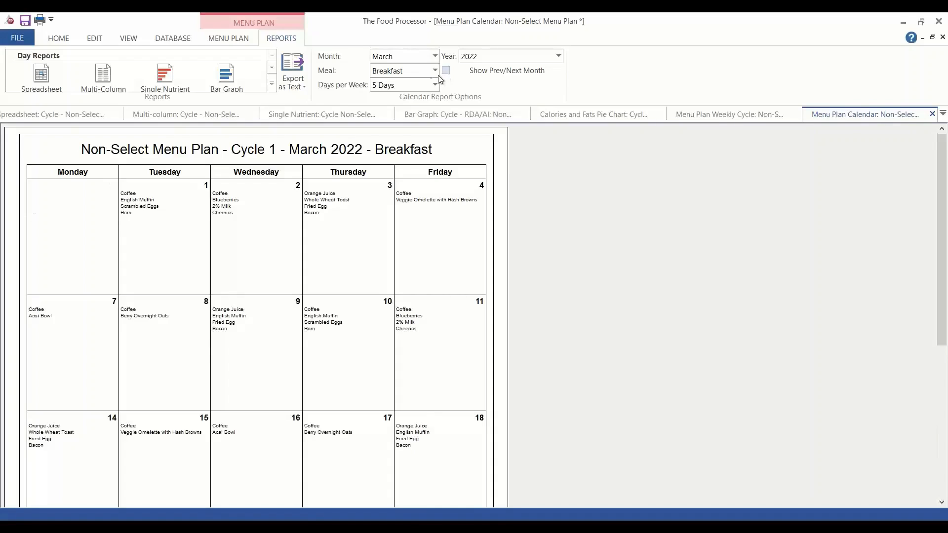
{"action": "left_click", "coordinate": [434, 71]}
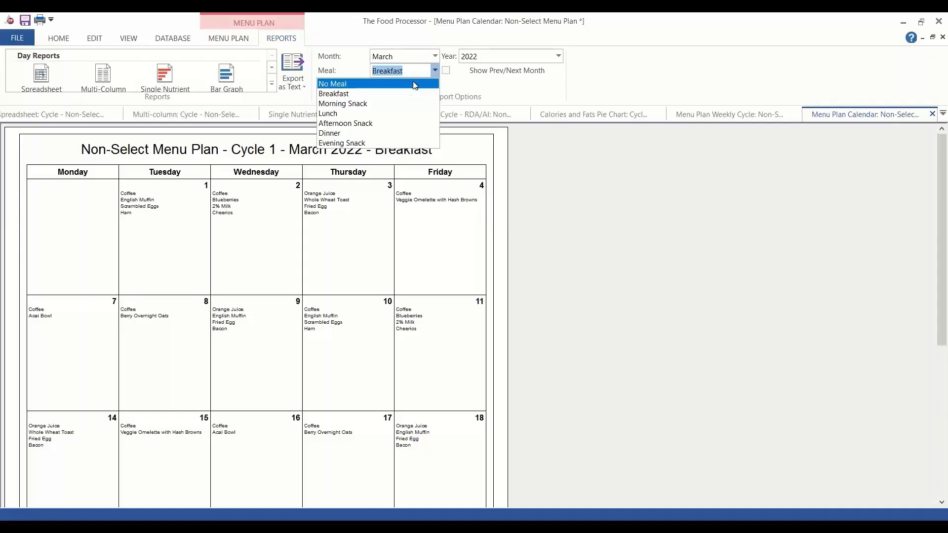
{"action": "left_click", "coordinate": [618, 74]}
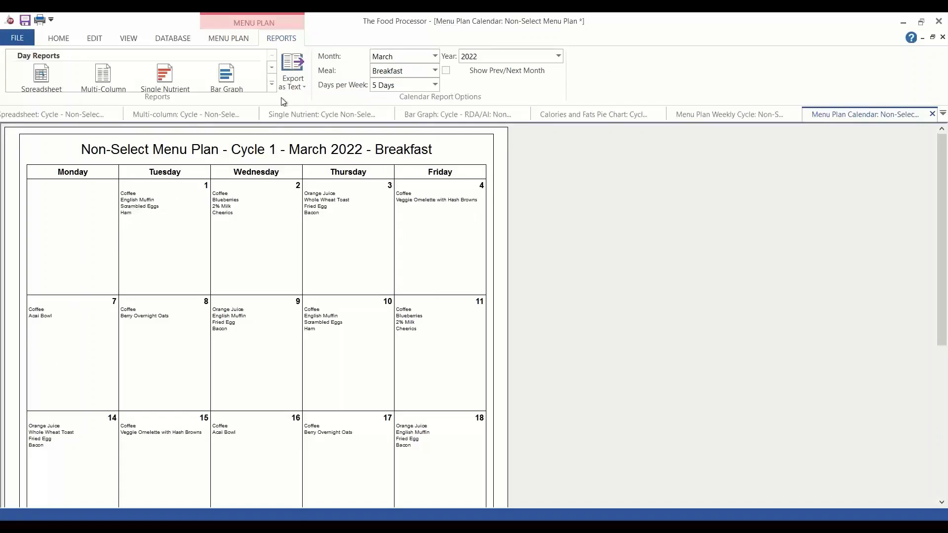
Step: Open the print preview of the March breakfast calendar and look over the page
{"action": "left_click", "coordinate": [61, 39]}
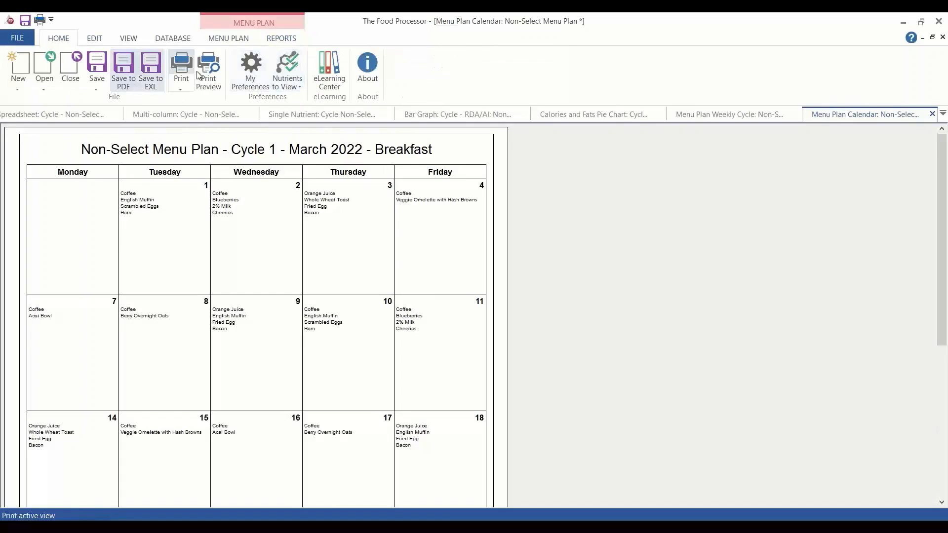
{"action": "left_click", "coordinate": [208, 84]}
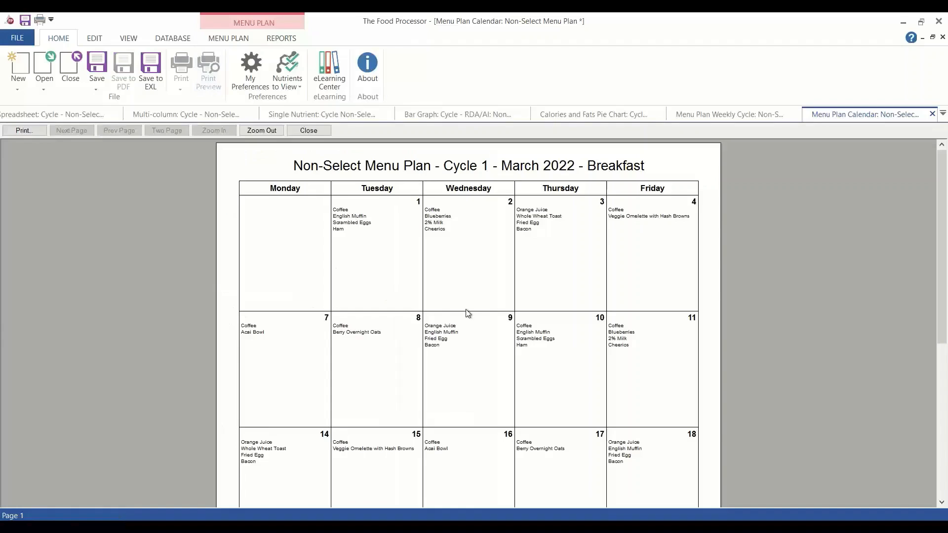
{"action": "scroll", "coordinate": [460, 314], "scroll_direction": "down", "scroll_amount": 5}
{"action": "scroll", "coordinate": [459, 314], "scroll_direction": "up", "scroll_amount": 5}
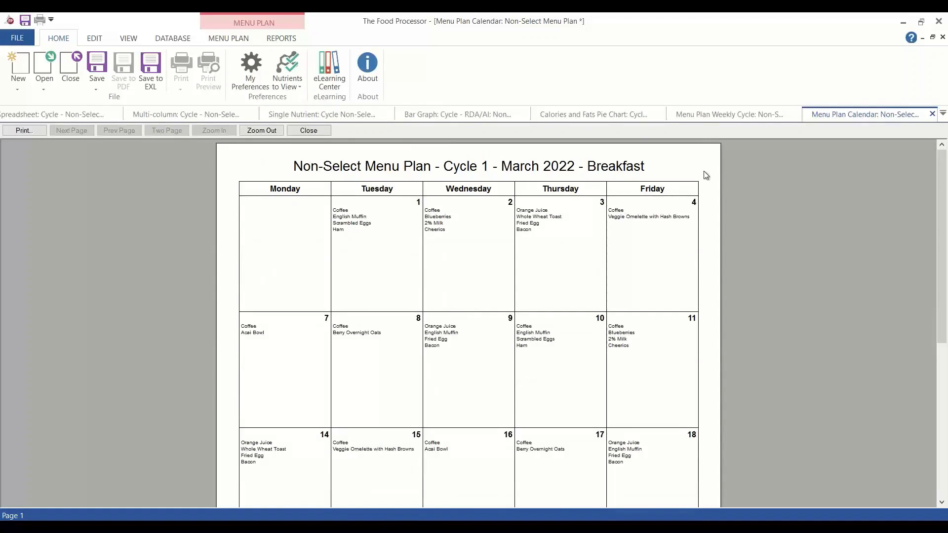
Step: Close the spreadsheet, multi-column, single nutrient, bar graph, pie chart and weekly cycle reports, keeping the calendar open
{"action": "left_click", "coordinate": [388, 114]}
{"action": "left_click", "coordinate": [389, 114]}
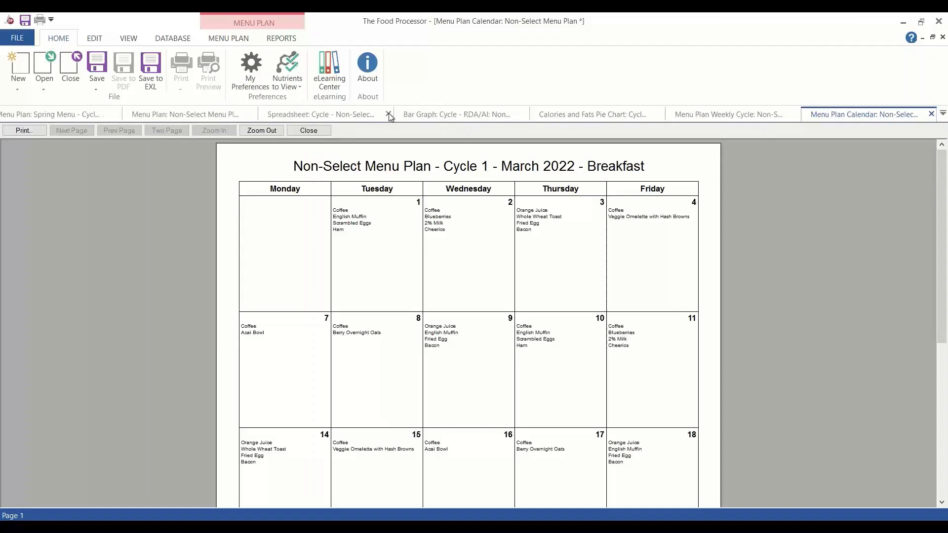
{"action": "left_click", "coordinate": [402, 114]}
{"action": "left_click", "coordinate": [404, 114]}
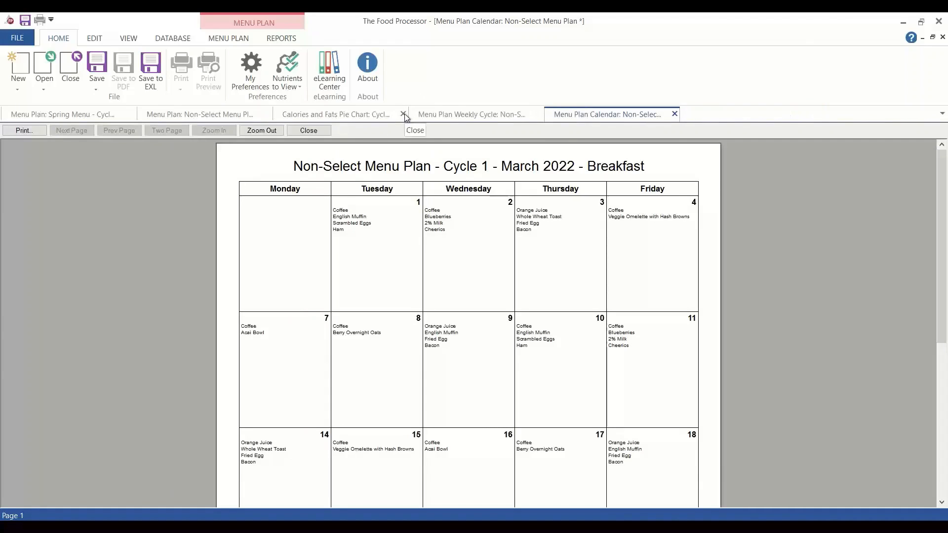
{"action": "left_click", "coordinate": [403, 114]}
{"action": "left_click", "coordinate": [404, 114]}
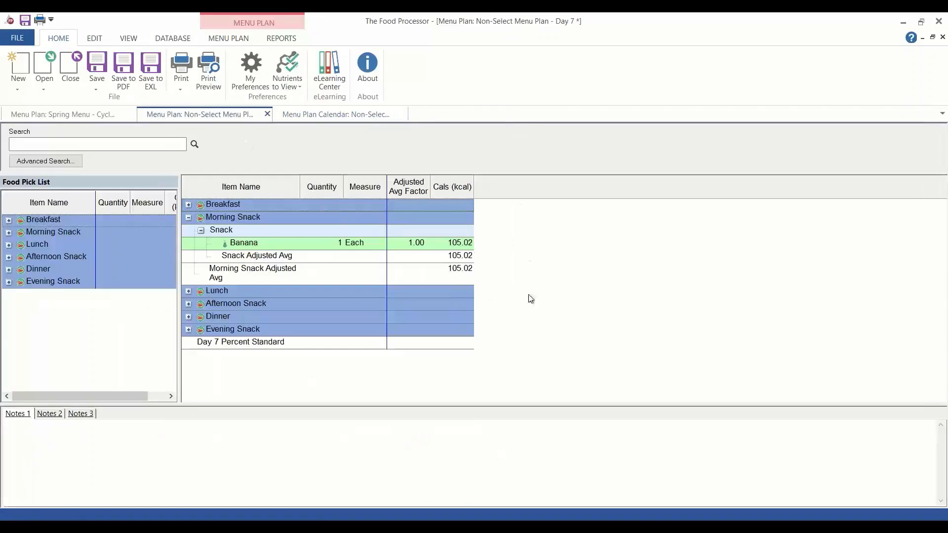
Step: Return to the Non-Select Menu Plan and switch it from Day 7 to the Cycle 1 view
{"action": "left_click", "coordinate": [200, 114]}
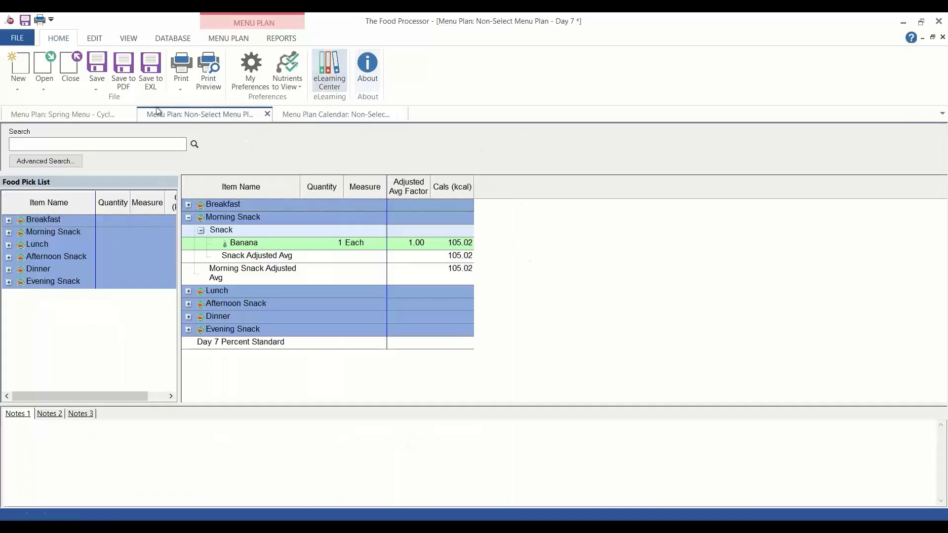
{"action": "left_click", "coordinate": [281, 38]}
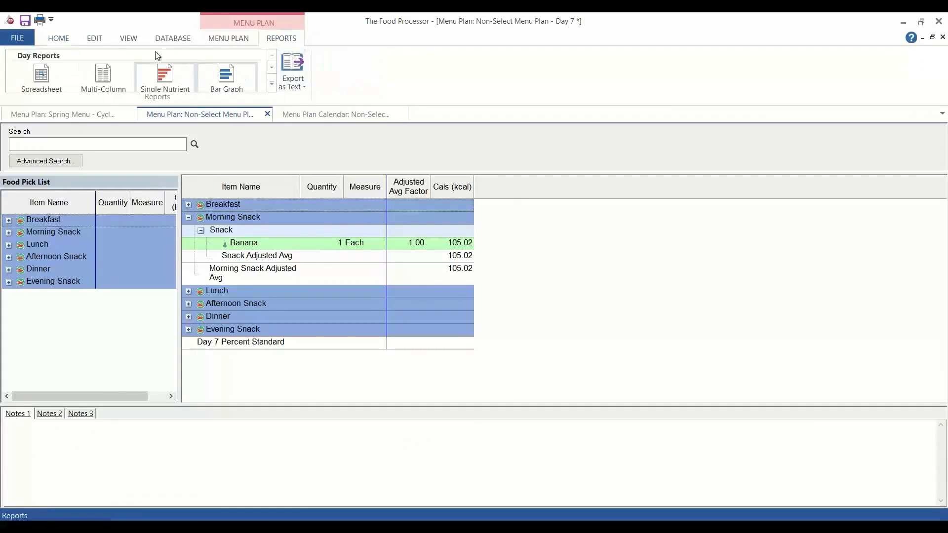
{"action": "left_click", "coordinate": [232, 38]}
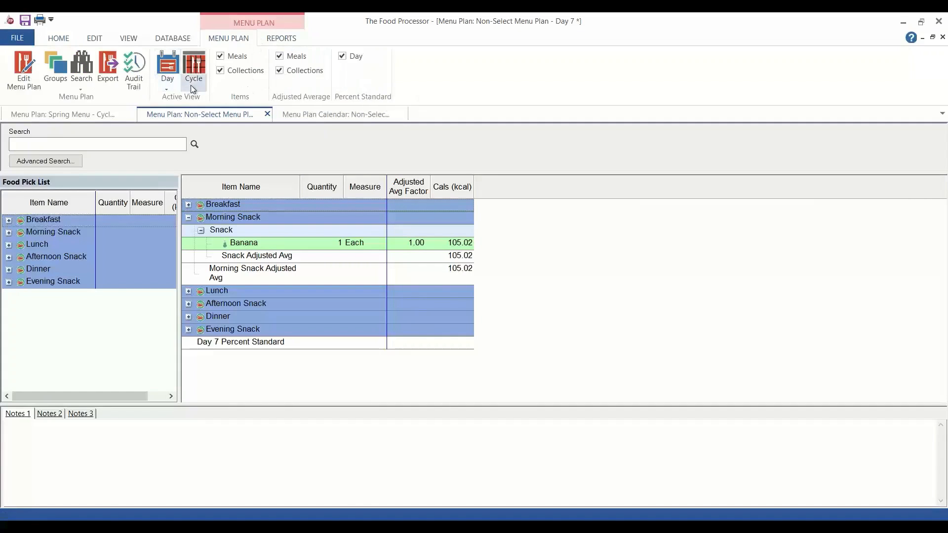
{"action": "left_click", "coordinate": [191, 86]}
{"action": "left_click", "coordinate": [221, 101]}
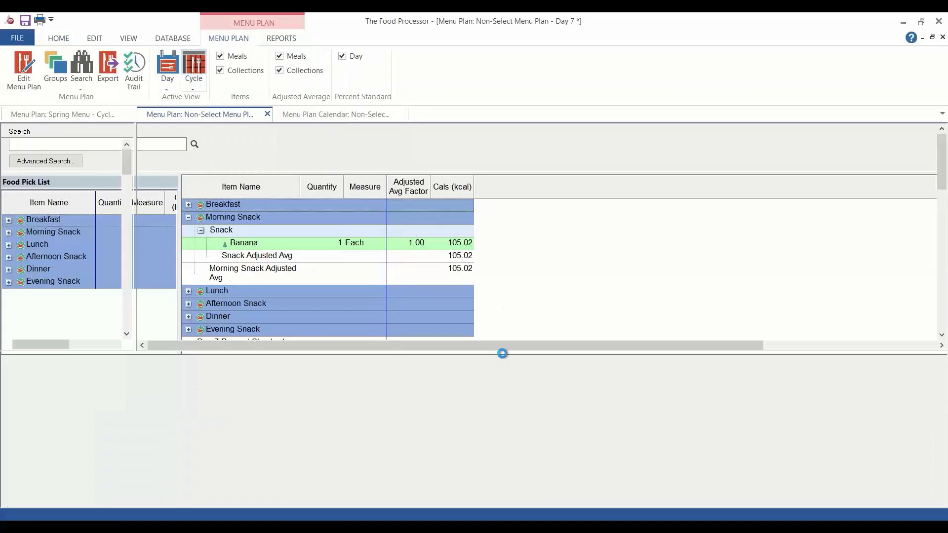
Step: Start exporting the Cycle 1 report sections, leaving out Menu Plan Day, Groups and Notes 1
{"action": "scroll", "coordinate": [262, 272], "scroll_direction": "down", "scroll_amount": 10}
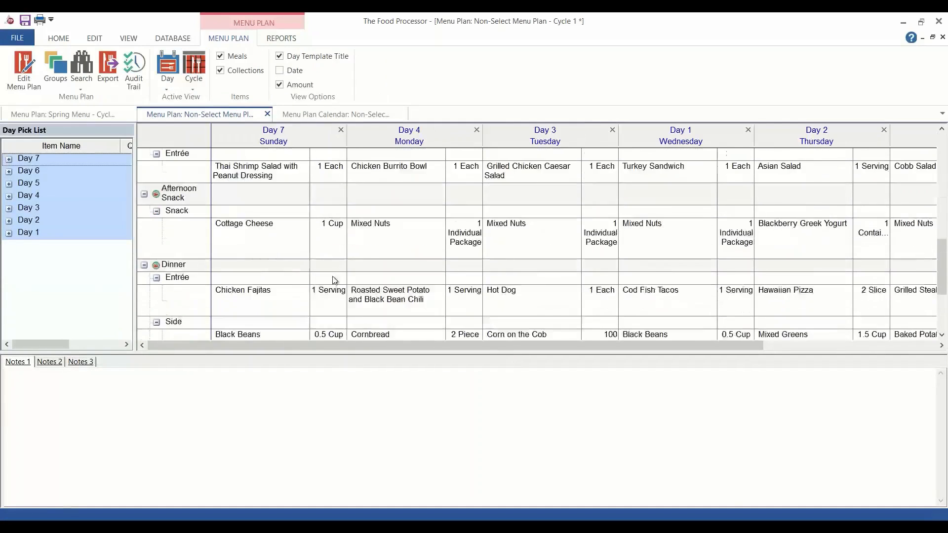
{"action": "right_click", "coordinate": [376, 327]}
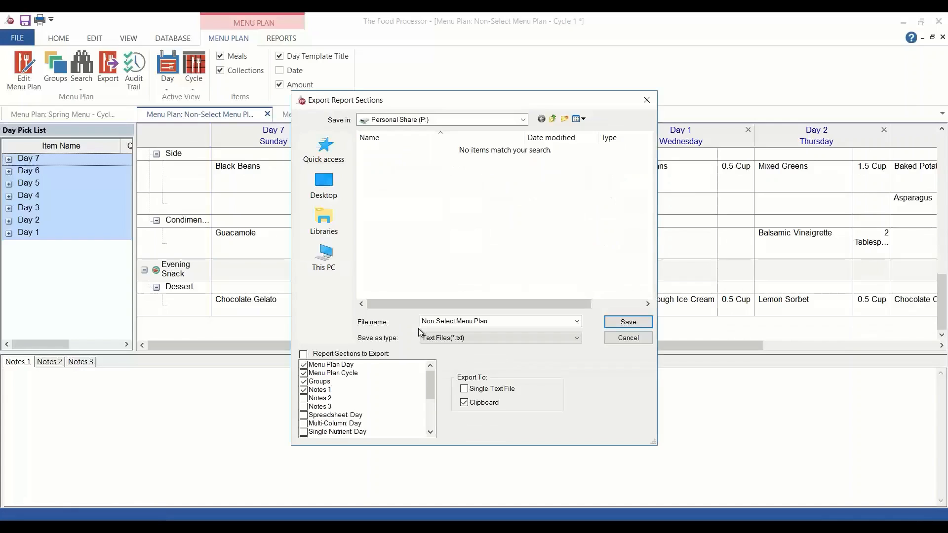
{"action": "left_click", "coordinate": [304, 365]}
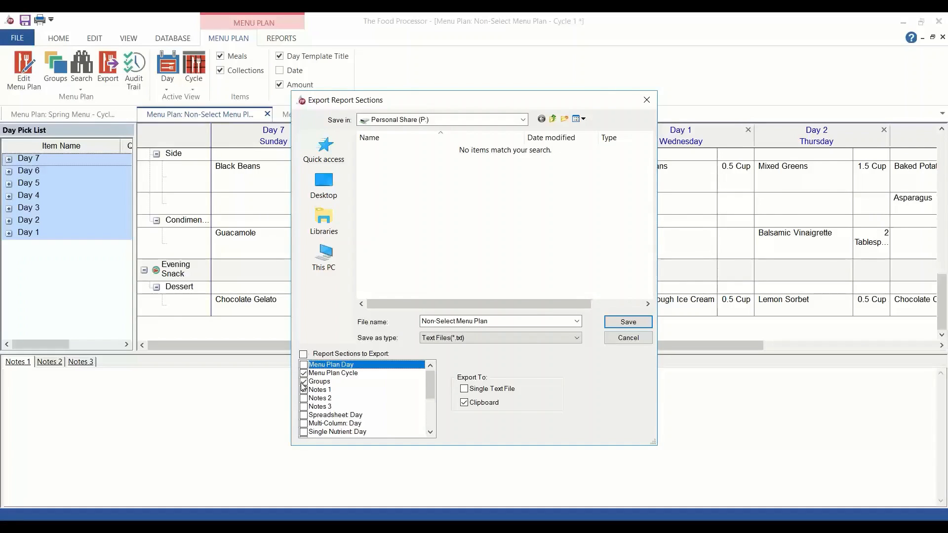
{"action": "left_click", "coordinate": [304, 382]}
Step: Include the Spreadsheet, Multi-Column and Calories and Fats Bar Graph cycle sections and export the selection to the clipboard
{"action": "scroll", "coordinate": [353, 402], "scroll_direction": "down", "scroll_amount": 4}
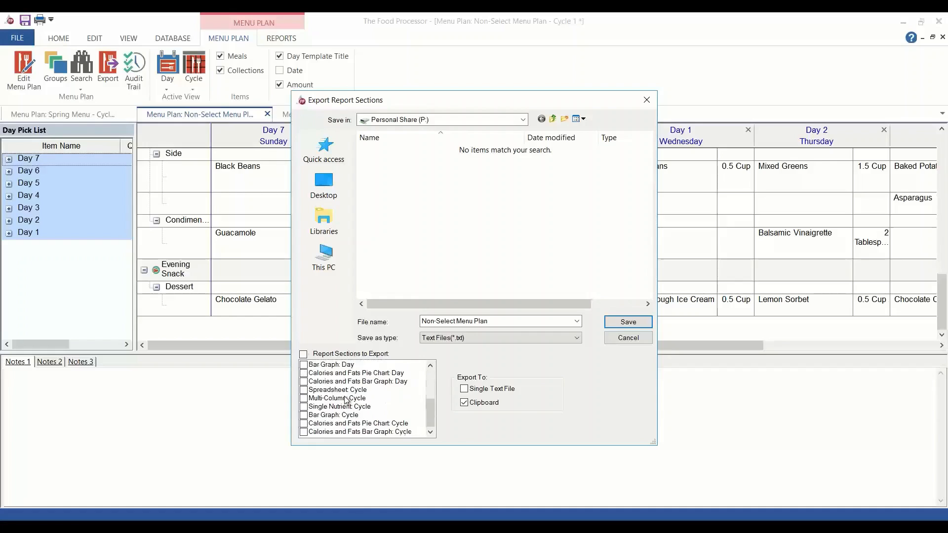
{"action": "scroll", "coordinate": [355, 405], "scroll_direction": "up", "scroll_amount": 4}
{"action": "scroll", "coordinate": [358, 407], "scroll_direction": "down", "scroll_amount": 2}
{"action": "scroll", "coordinate": [358, 407], "scroll_direction": "down", "scroll_amount": 1}
{"action": "left_click", "coordinate": [304, 390]}
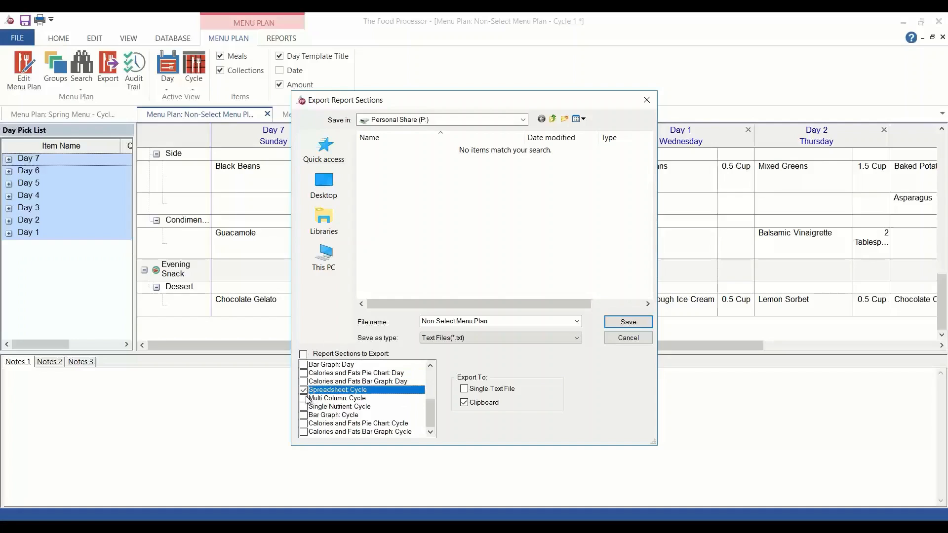
{"action": "left_click", "coordinate": [304, 398]}
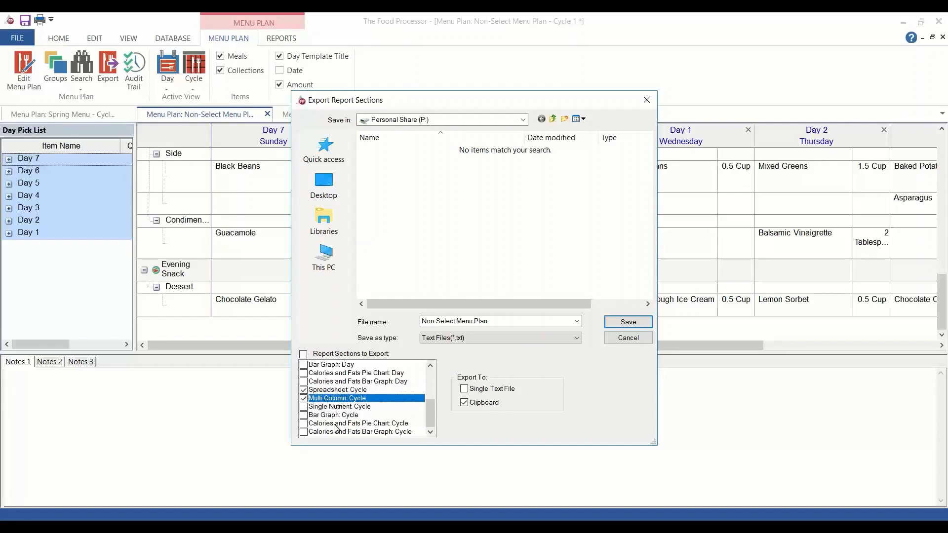
{"action": "left_click", "coordinate": [303, 433]}
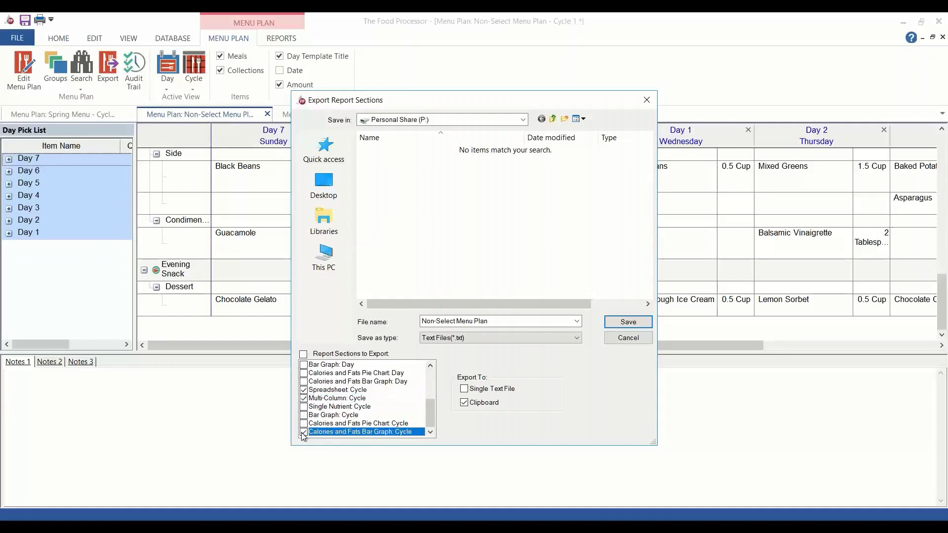
{"action": "scroll", "coordinate": [336, 403], "scroll_direction": "up", "scroll_amount": 3}
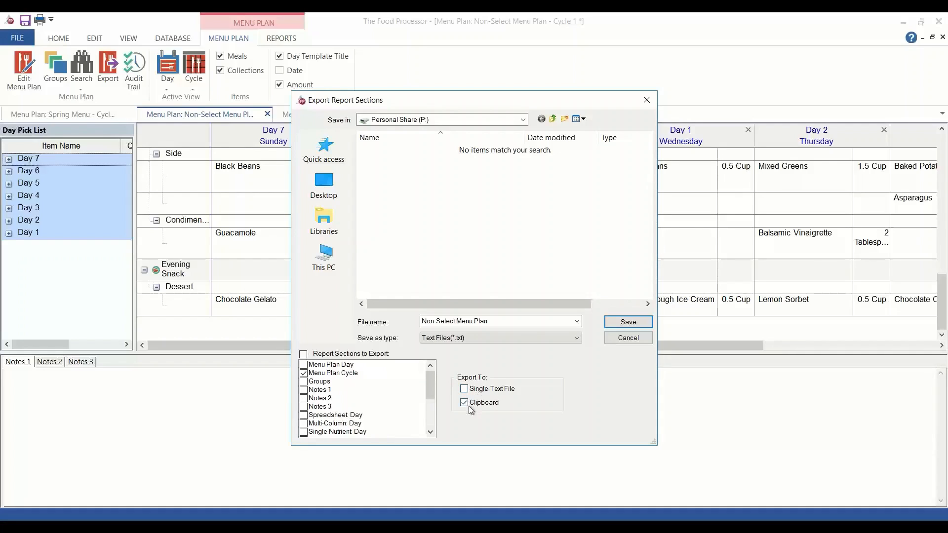
{"action": "left_click", "coordinate": [621, 322]}
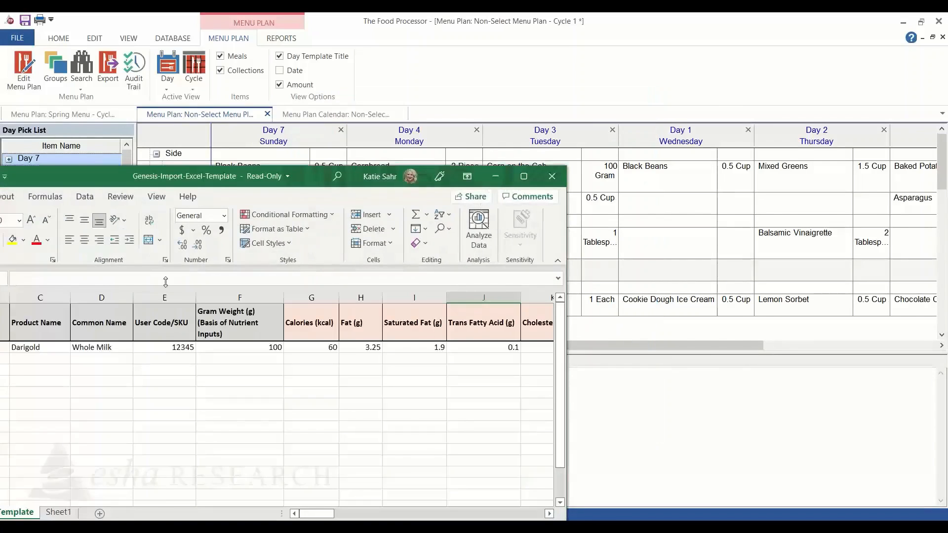
Step: Maximize the Genesis-Import-Excel-Template workbook in Excel and paste the exported report sections starting at cell A4
{"action": "left_click", "coordinate": [525, 177]}
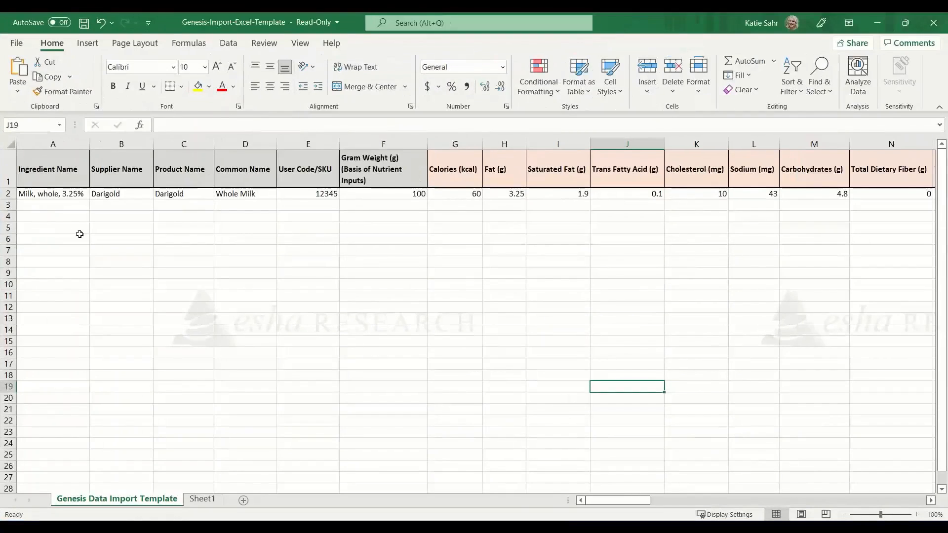
{"action": "left_click", "coordinate": [59, 218]}
{"action": "key", "text": "ctrl+v"}
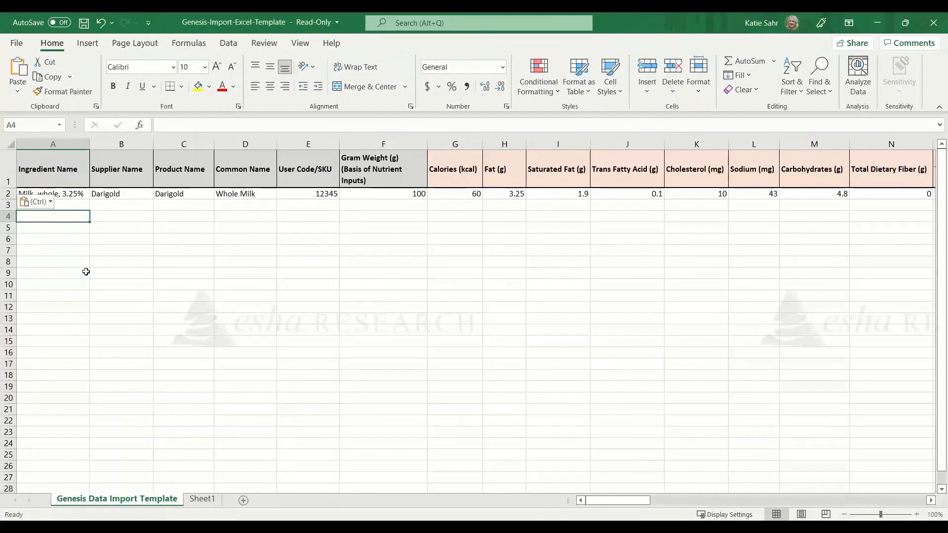
{"action": "left_click", "coordinate": [223, 316]}
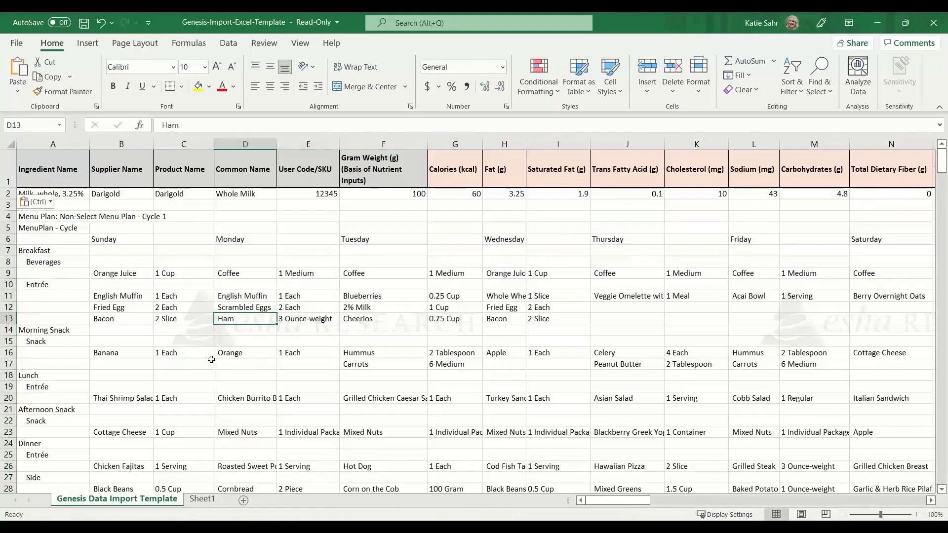
Step: Look over the pasted weekly menu cycle and the Spreadsheet section with the nutrients of each food item
{"action": "scroll", "coordinate": [326, 255], "scroll_direction": "down", "scroll_amount": 2}
{"action": "scroll", "coordinate": [326, 255], "scroll_direction": "up", "scroll_amount": 1}
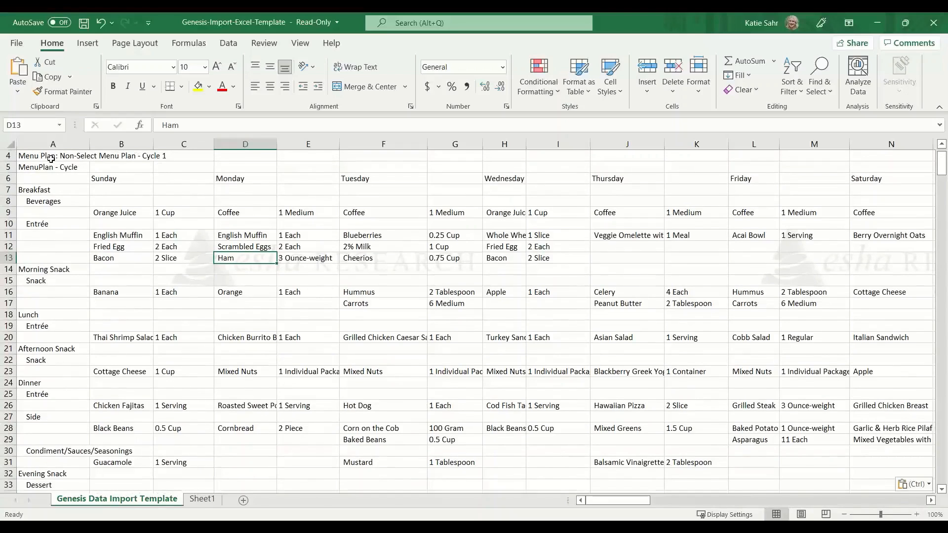
{"action": "left_click", "coordinate": [130, 178]}
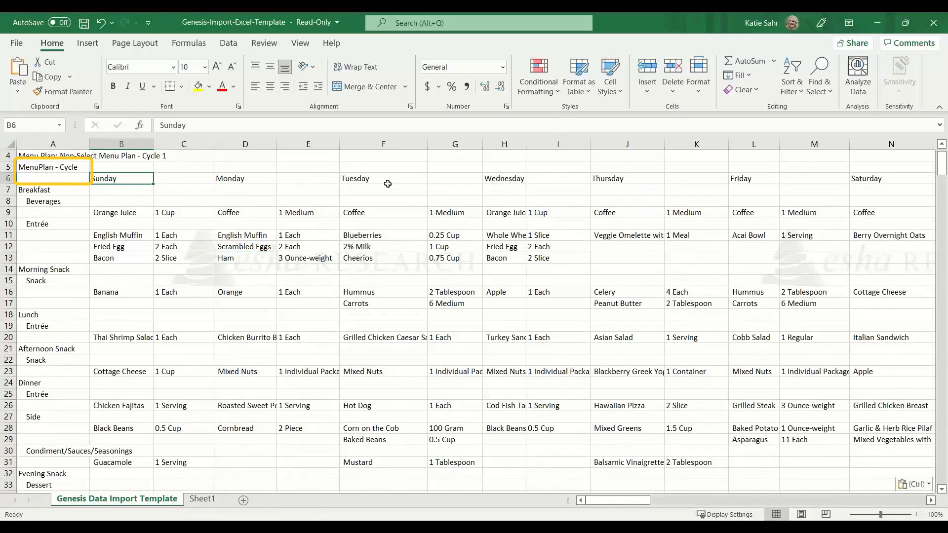
{"action": "scroll", "coordinate": [249, 323], "scroll_direction": "down", "scroll_amount": 3}
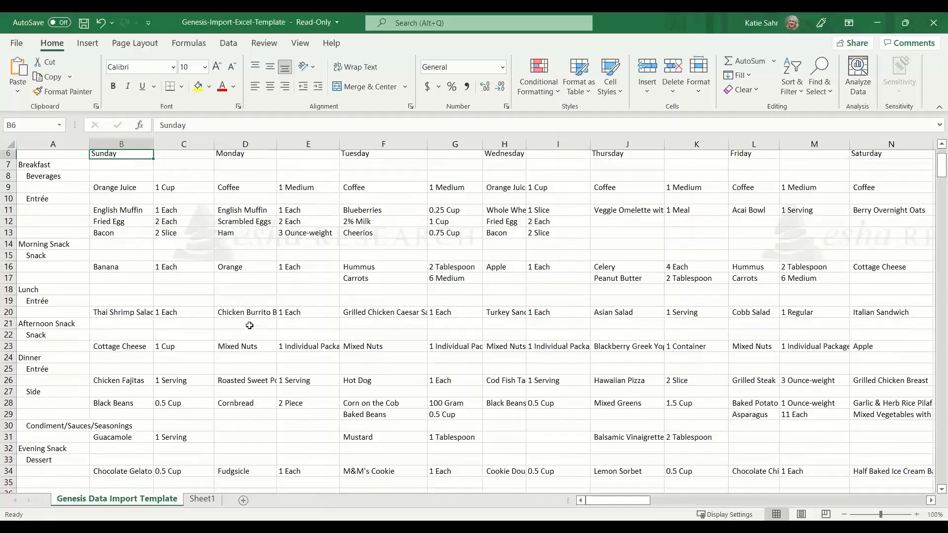
{"action": "scroll", "coordinate": [252, 326], "scroll_direction": "down", "scroll_amount": 6}
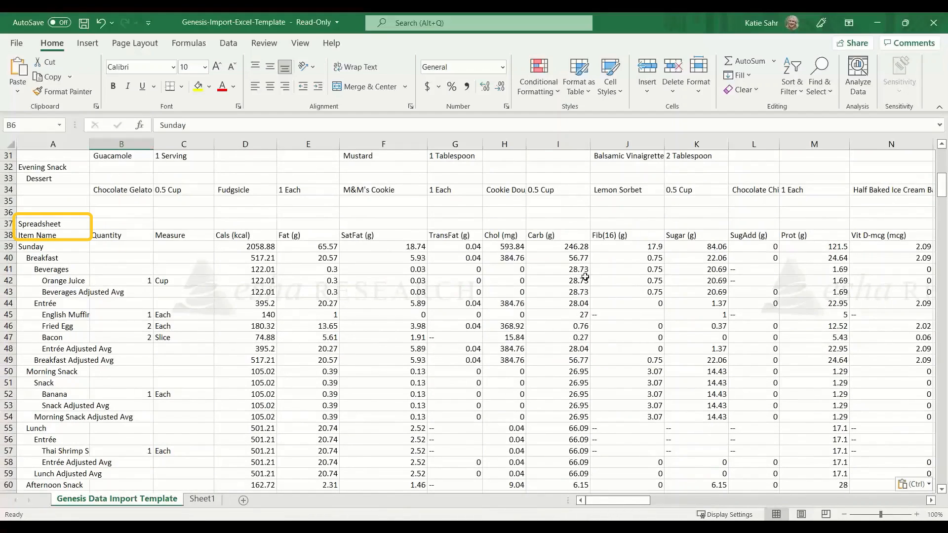
{"action": "scroll", "coordinate": [549, 286], "scroll_direction": "down", "scroll_amount": 8}
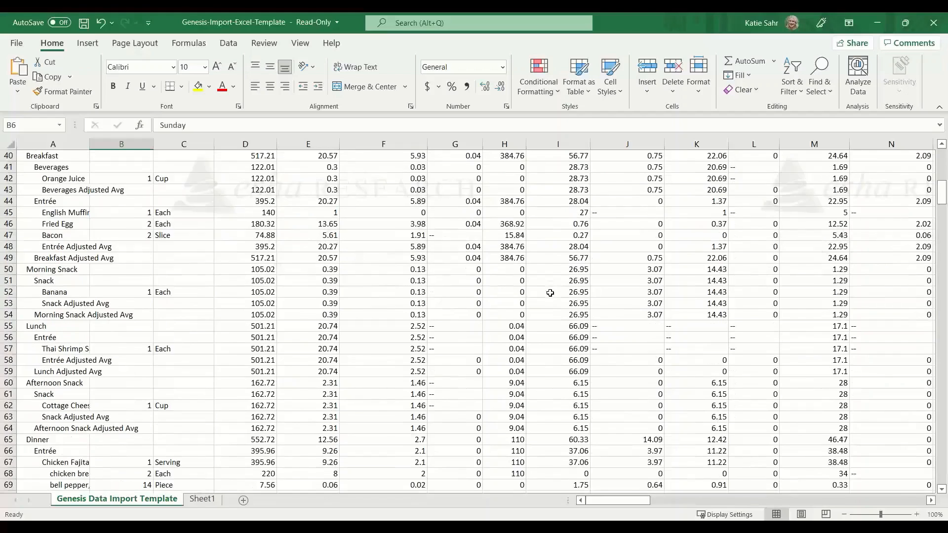
Step: Examine the Multi-Column nutrient headings and the Calories and Fats Bar Graph data at the end of the pasted report
{"action": "scroll", "coordinate": [549, 292], "scroll_direction": "down", "scroll_amount": 8}
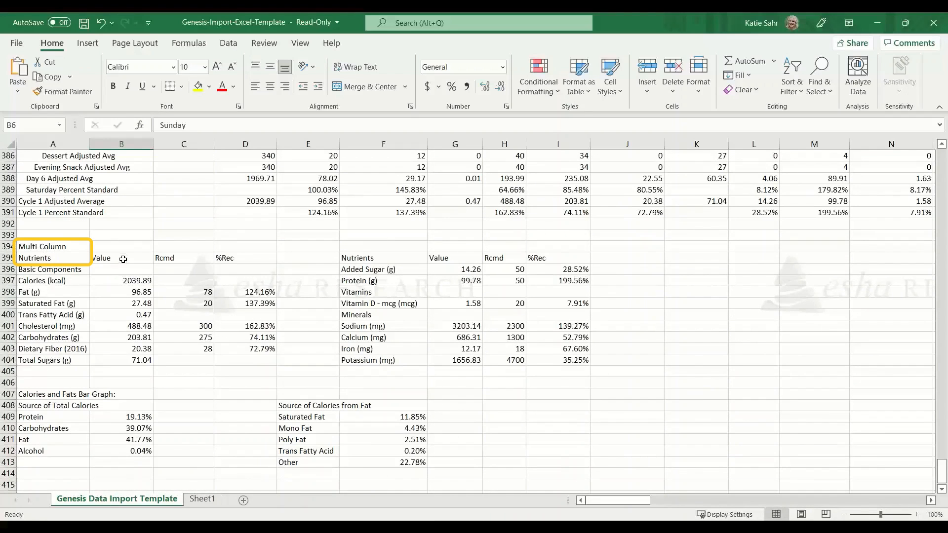
{"action": "left_click", "coordinate": [123, 258]}
{"action": "left_click", "coordinate": [172, 259]}
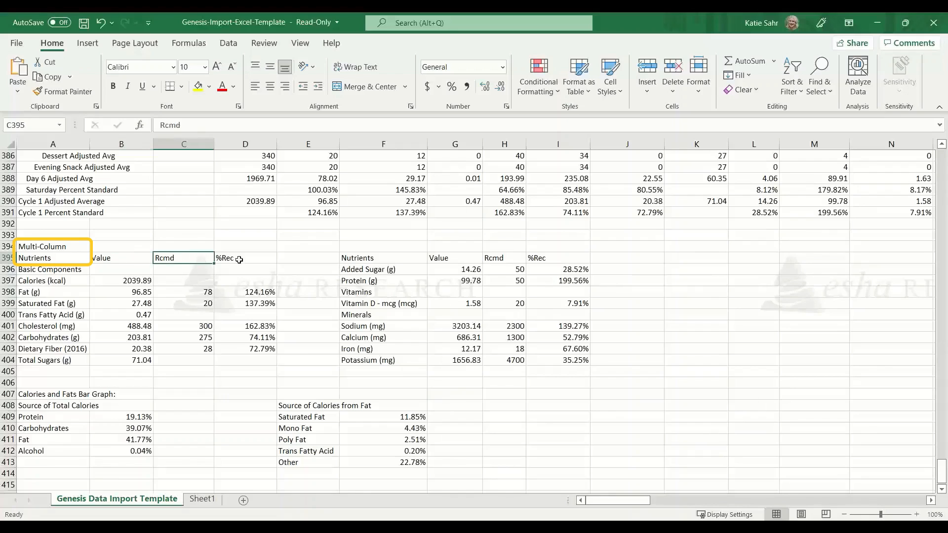
{"action": "left_click", "coordinate": [250, 256]}
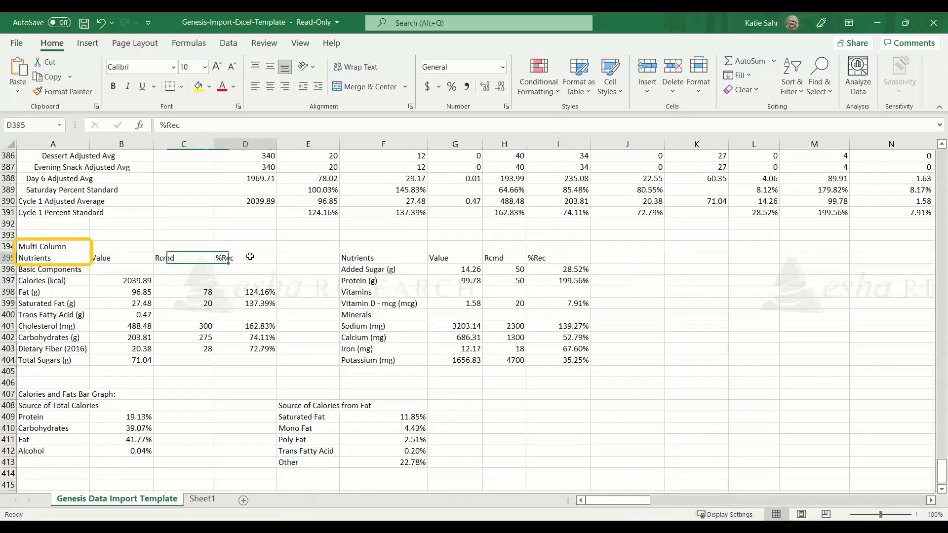
{"action": "left_click", "coordinate": [87, 395]}
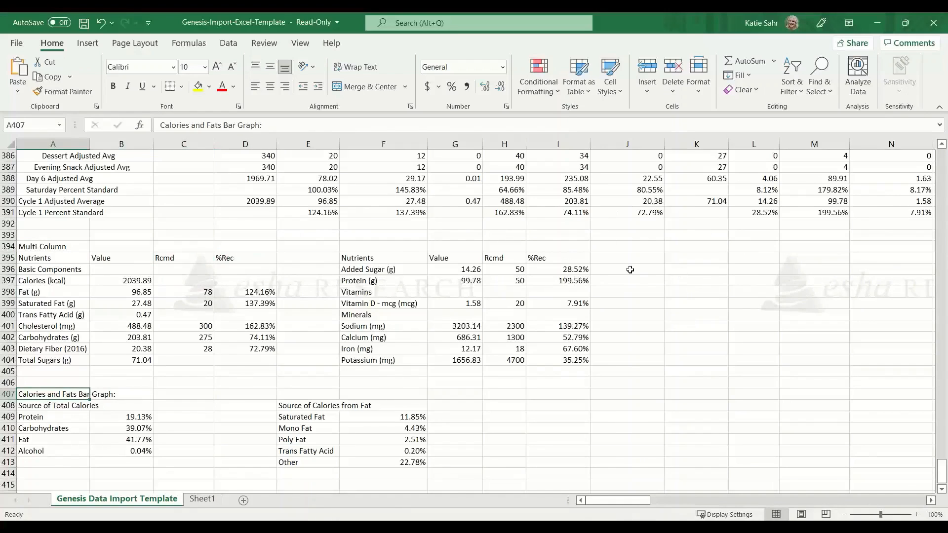
{"action": "scroll", "coordinate": [635, 272], "scroll_direction": "down", "scroll_amount": 1}
{"action": "scroll", "coordinate": [635, 273], "scroll_direction": "down", "scroll_amount": 2}
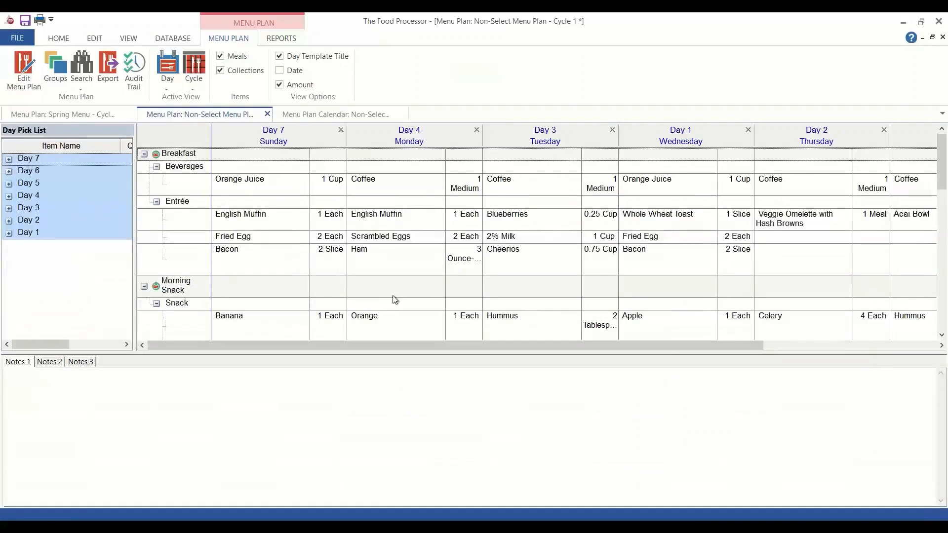
Step: Return to the Non-Select Menu Plan calendar in The Food Processor and view the available day and cycle reports
{"action": "left_click", "coordinate": [329, 119]}
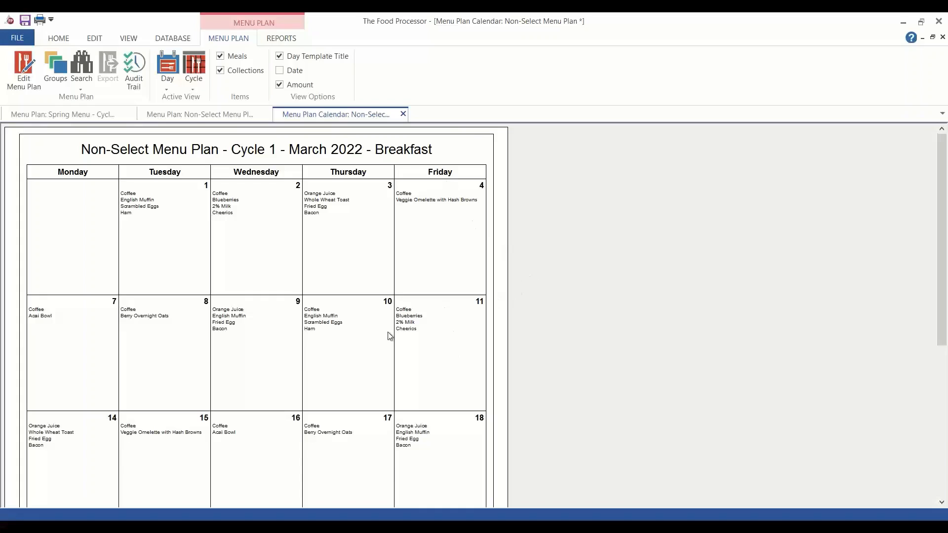
{"action": "left_click", "coordinate": [281, 39]}
{"action": "left_click", "coordinate": [296, 81]}
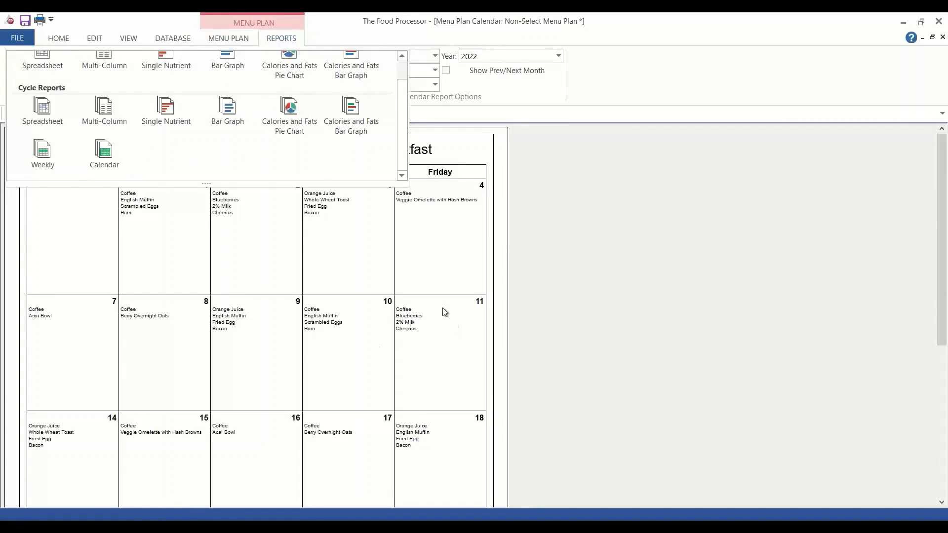
{"action": "left_click", "coordinate": [435, 342]}
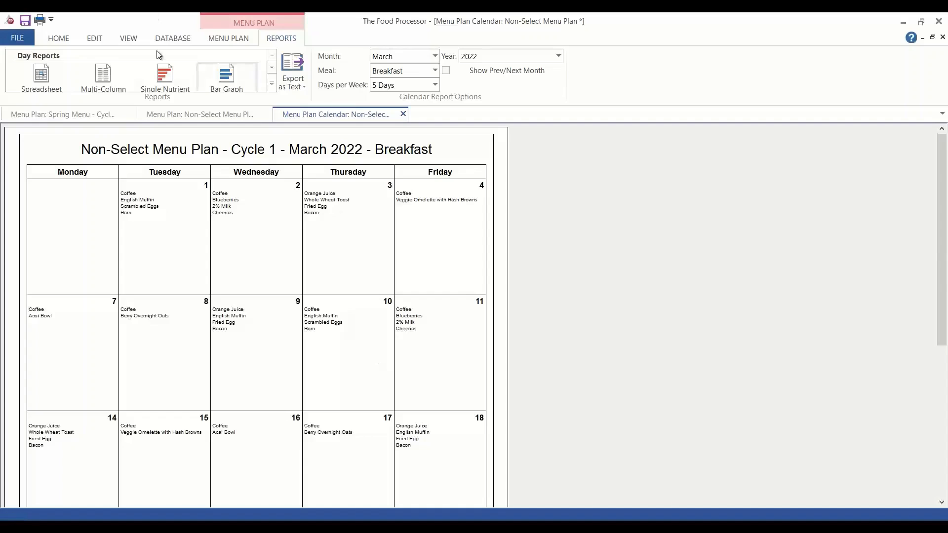
{"action": "left_click", "coordinate": [272, 83]}
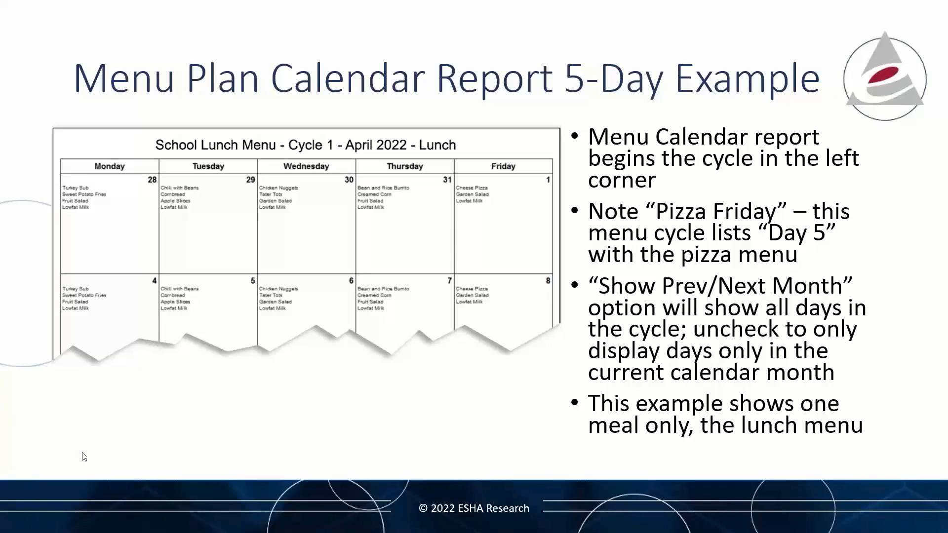
{"action": "left_click", "coordinate": [35, 521]}
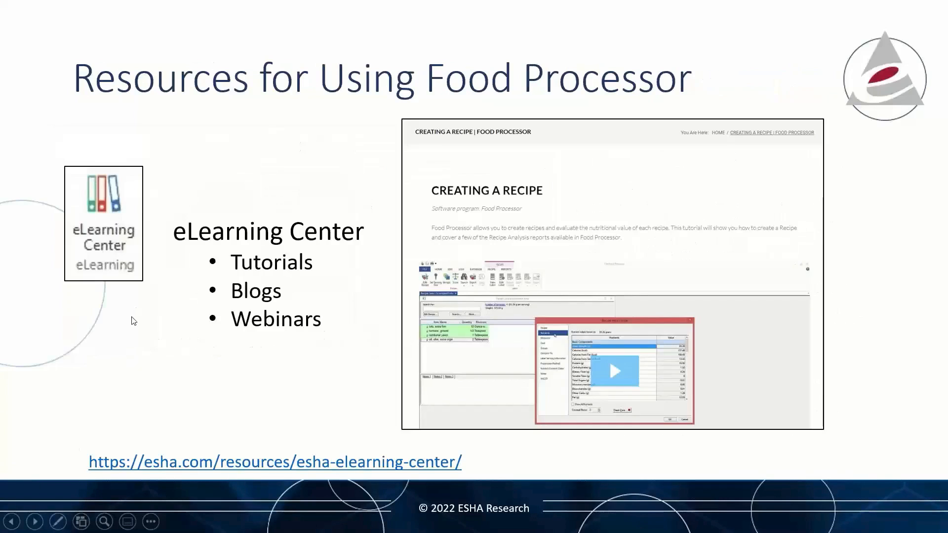